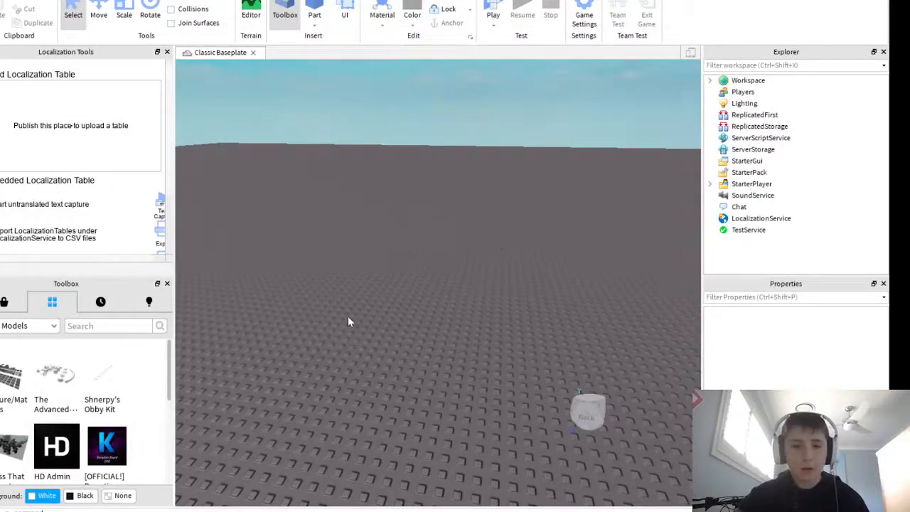
# Insert a block part onto the baseplate.
pyautogui.moveTo(348, 318); pyautogui.dragTo(348, 318, button='right')
pyautogui.moveTo(416, 321); pyautogui.dragTo(418, 318, button='right')
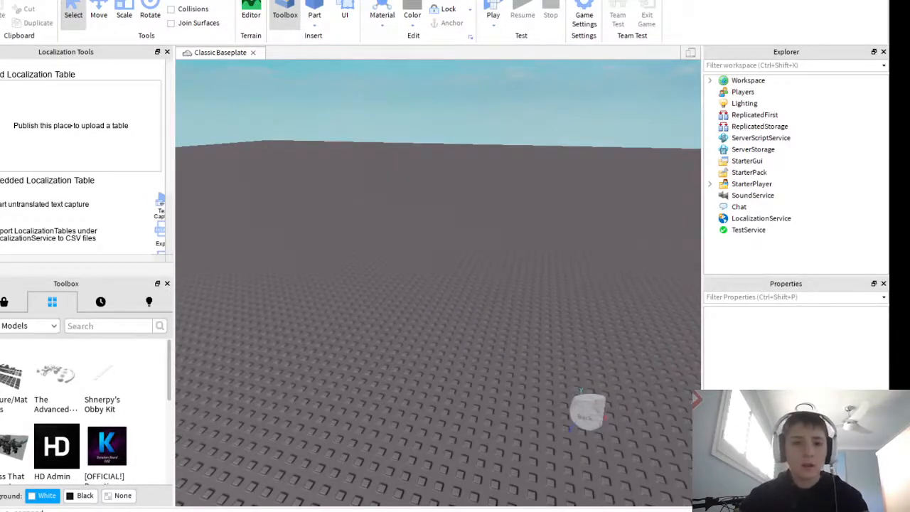
pyautogui.click(314, 26)
pyautogui.click(332, 38)
pyautogui.moveTo(341, 186); pyautogui.dragTo(341, 186, button='right')
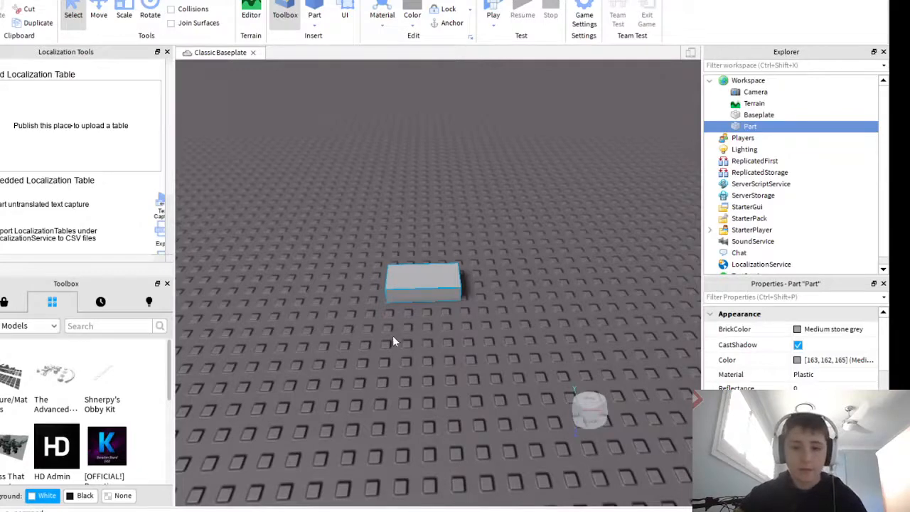
pyautogui.moveTo(392, 341); pyautogui.dragTo(392, 341, button='right')
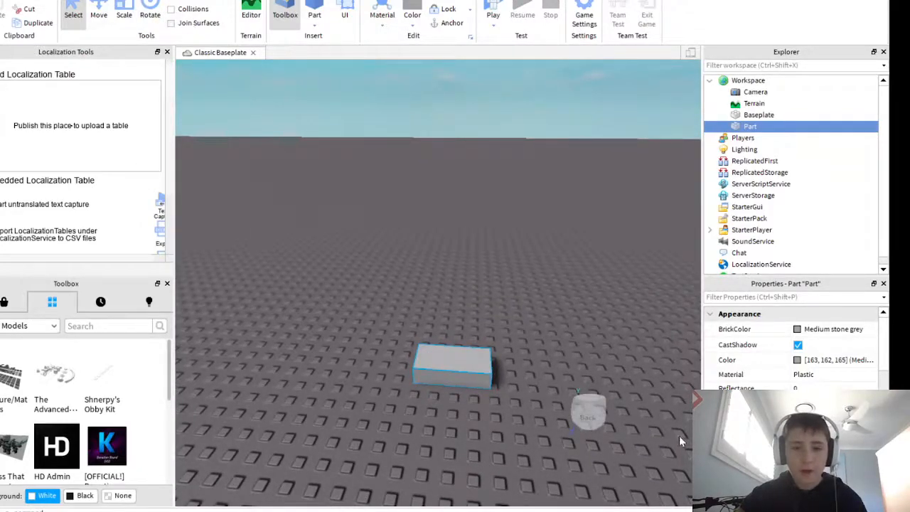
# Scale the block part to about twice its width and much taller, forming an upright door-like slab.
pyautogui.moveTo(415, 235); pyautogui.dragTo(507, 317, button='right')
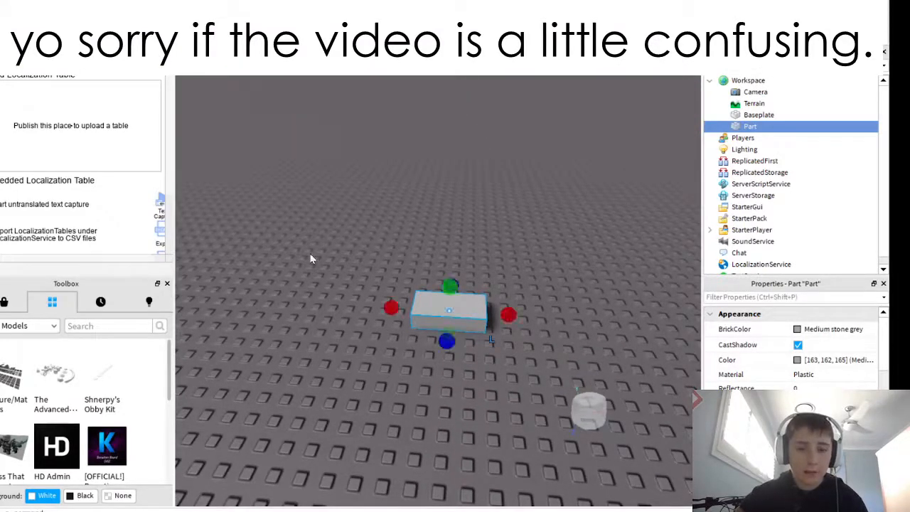
pyautogui.moveTo(373, 310); pyautogui.dragTo(343, 311)
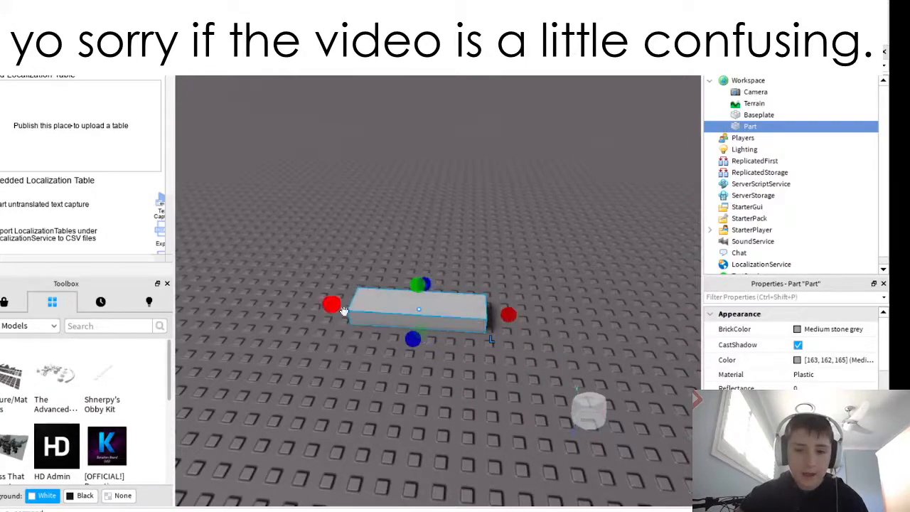
pyautogui.moveTo(412, 286); pyautogui.dragTo(410, 118)
pyautogui.moveTo(384, 236); pyautogui.dragTo(537, 225, button='right')
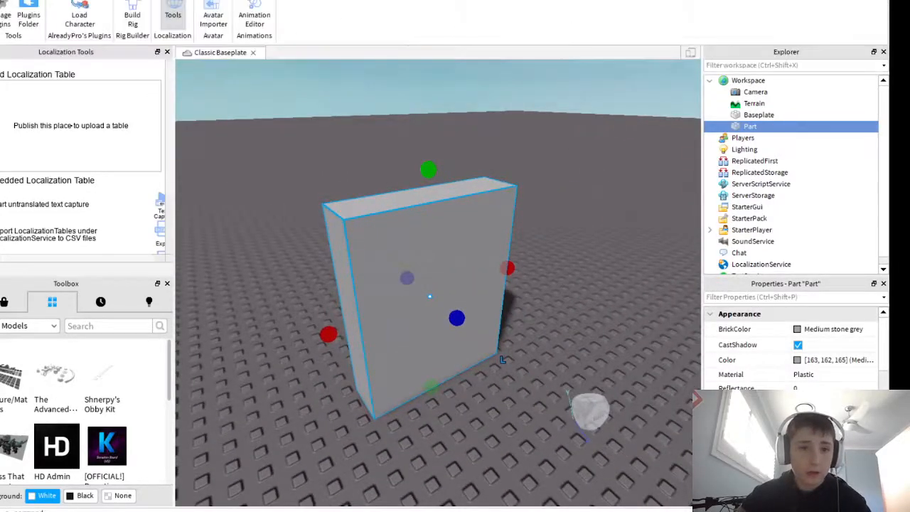
# Build an R6 Block Rig dummy and place it beside the upright slab as a size reference.
pyautogui.click(133, 20)
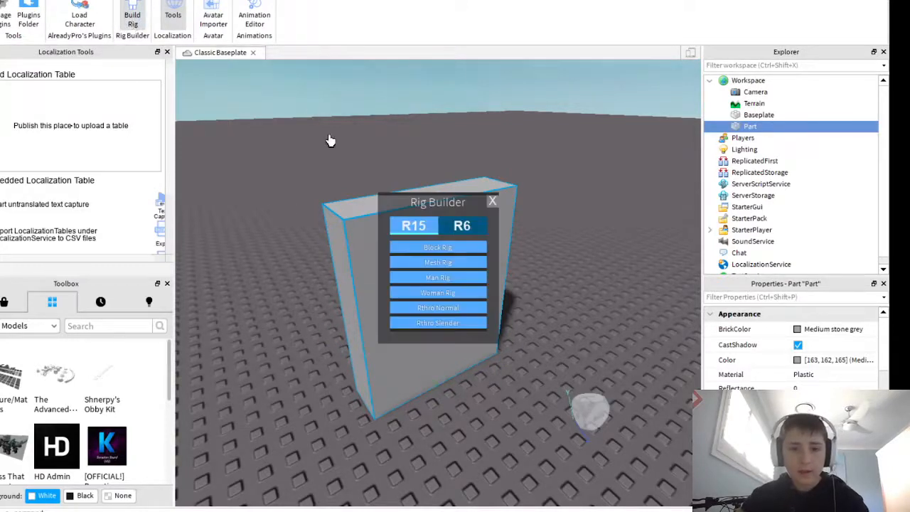
pyautogui.click(459, 232)
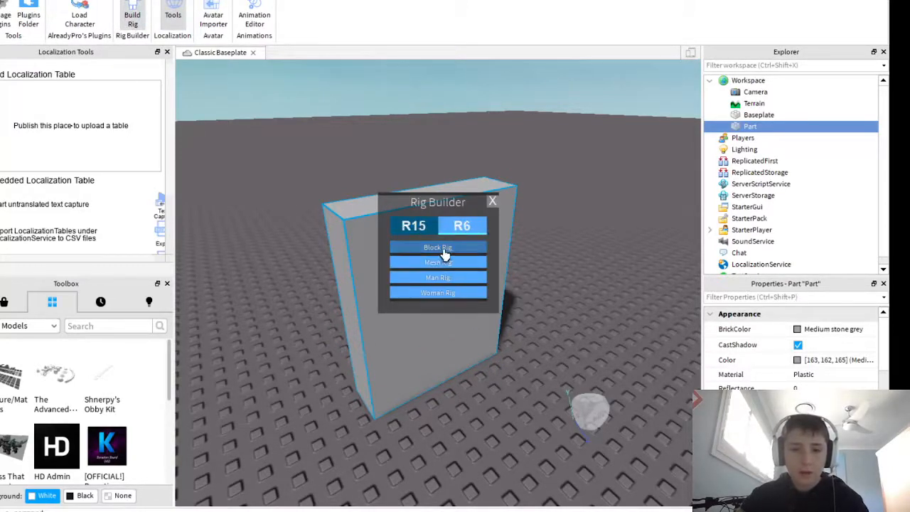
pyautogui.click(450, 252)
pyautogui.moveTo(445, 334); pyautogui.dragTo(562, 343)
pyautogui.moveTo(562, 343); pyautogui.dragTo(564, 341, button='right')
pyautogui.press('d')
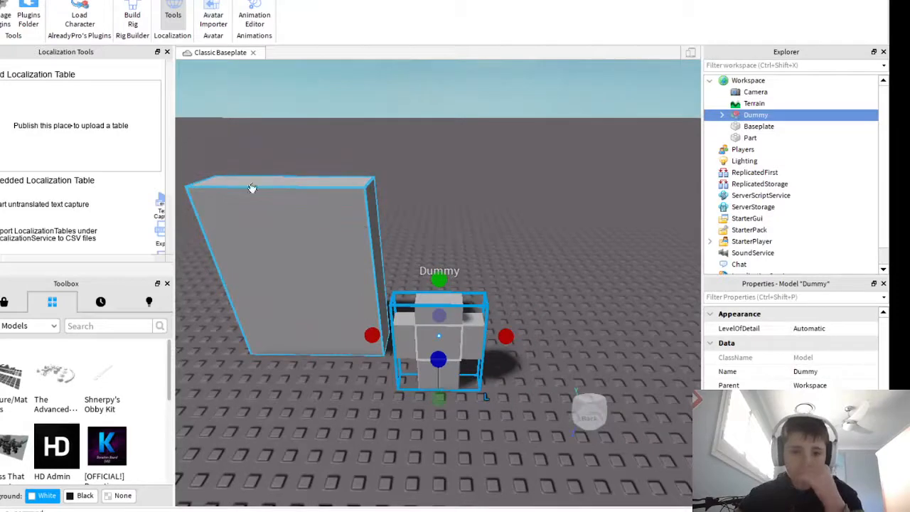
# Anchor the upright slab next to the dummy.
pyautogui.click(273, 235)
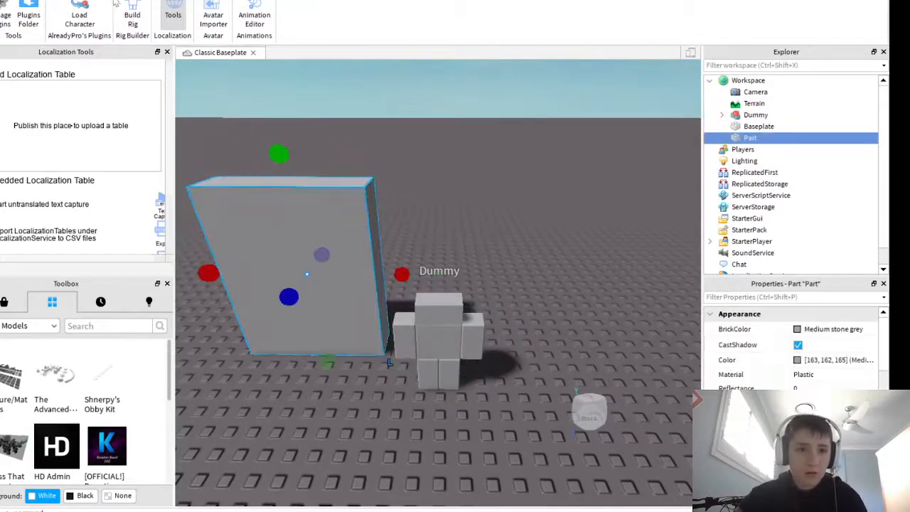
pyautogui.click(116, 1)
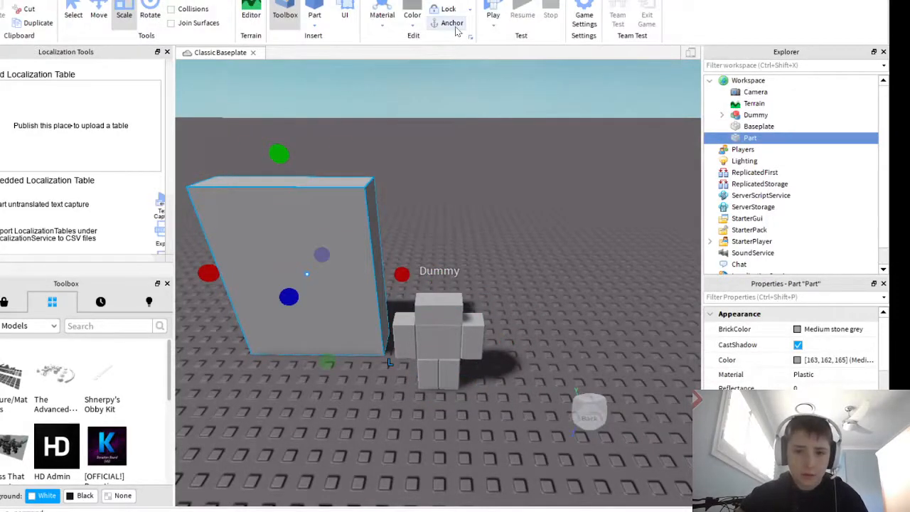
pyautogui.moveTo(273, 354); pyautogui.dragTo(293, 346, button='right')
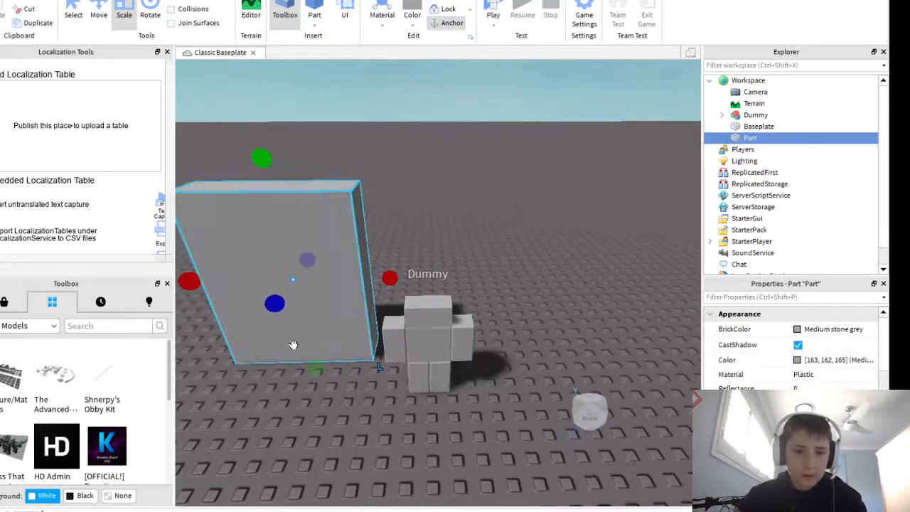
pyautogui.press('a')
pyautogui.moveTo(430, 246); pyautogui.dragTo(351, 286, button='right')
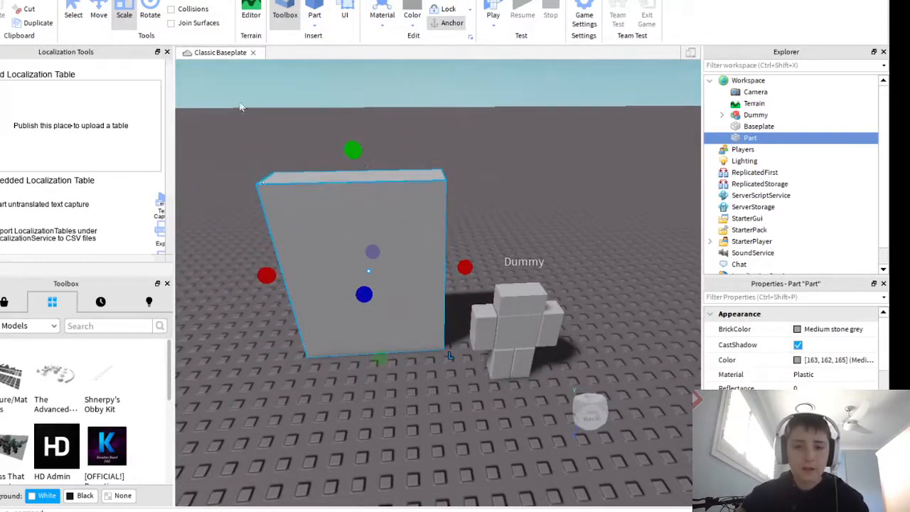
pyautogui.moveTo(332, 203); pyautogui.dragTo(426, 192, button='right')
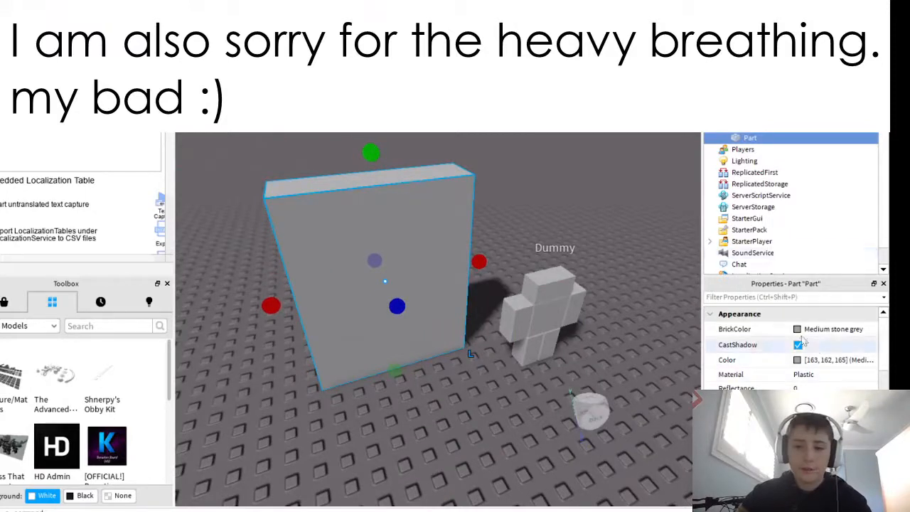
# Set the slab's BrickColor to Dark orange and its material to Wood.
pyautogui.click(797, 333)
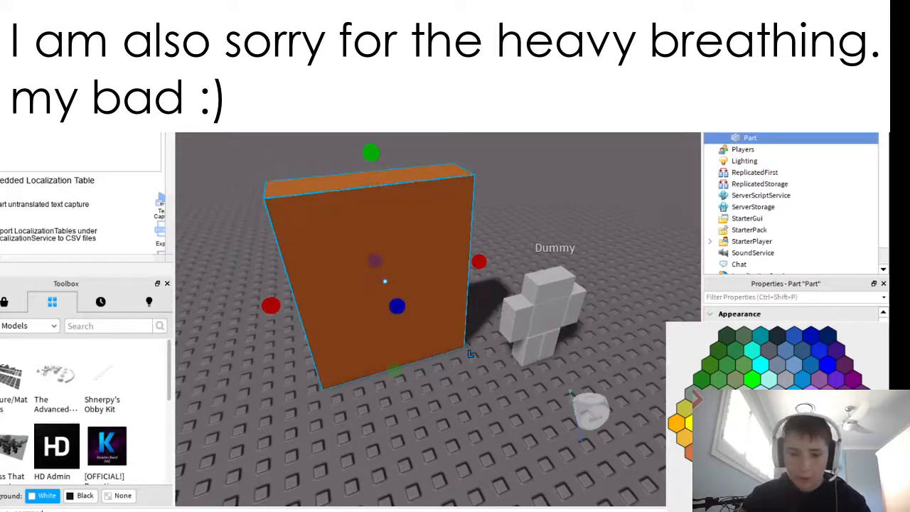
pyautogui.click(771, 483)
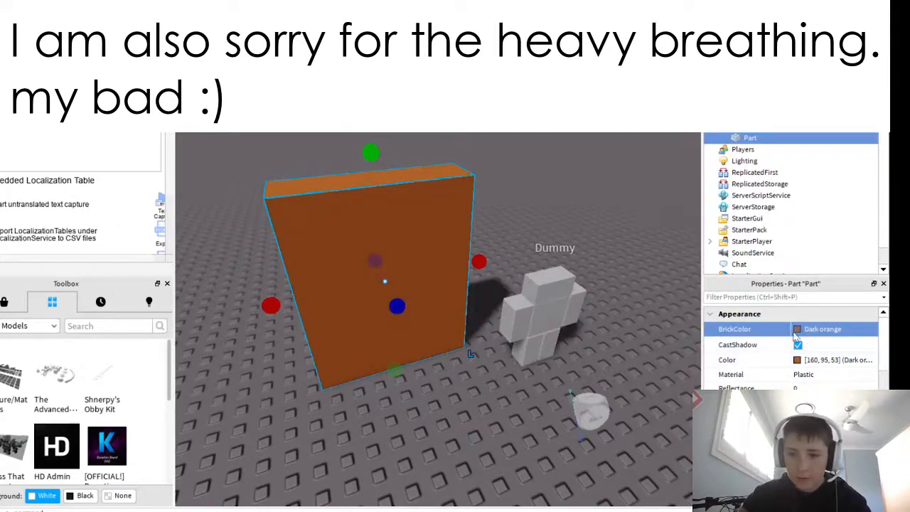
pyautogui.click(864, 375)
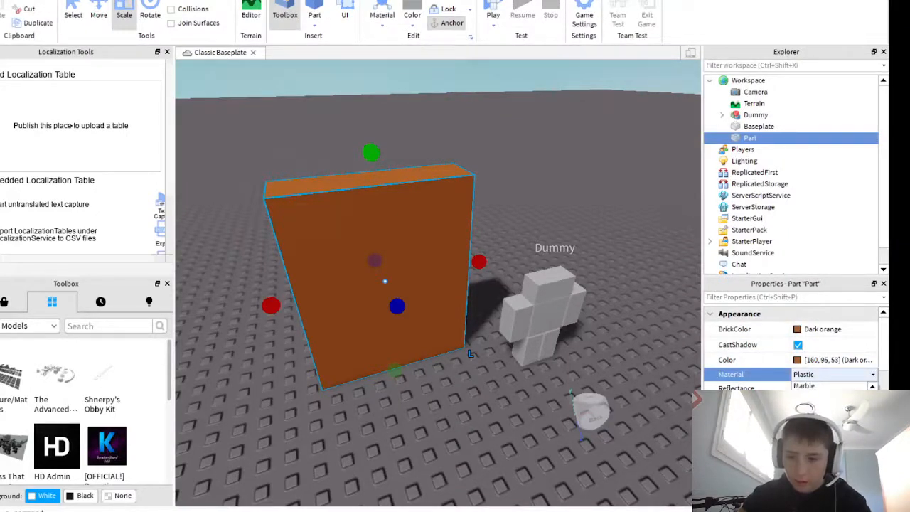
pyautogui.click(807, 475)
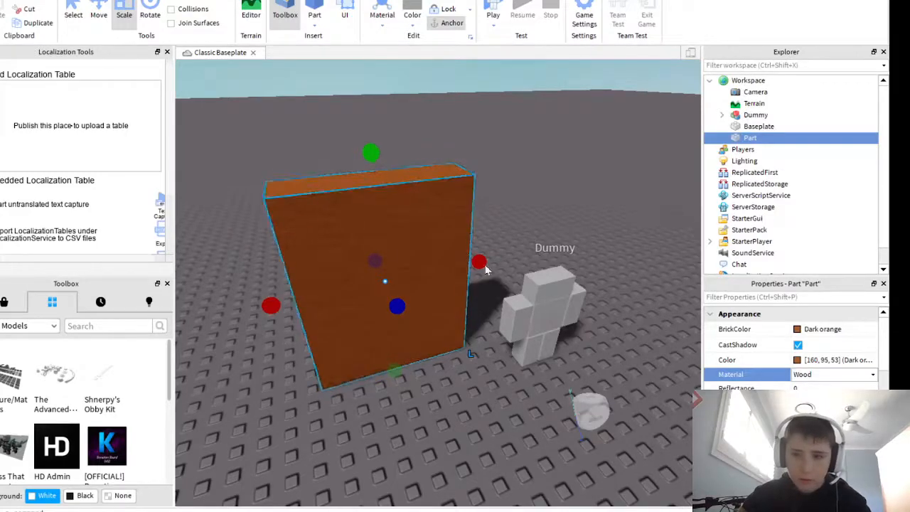
# Duplicate the wooden slab and scale the copy down to a narrow vertical strip at the edge nearest the dummy.
pyautogui.moveTo(426, 253); pyautogui.dragTo(417, 254, button='right')
pyautogui.scroll(-3, 417, 253)
pyautogui.scroll(7, 417, 254)
pyautogui.scroll(-4, 418, 253)
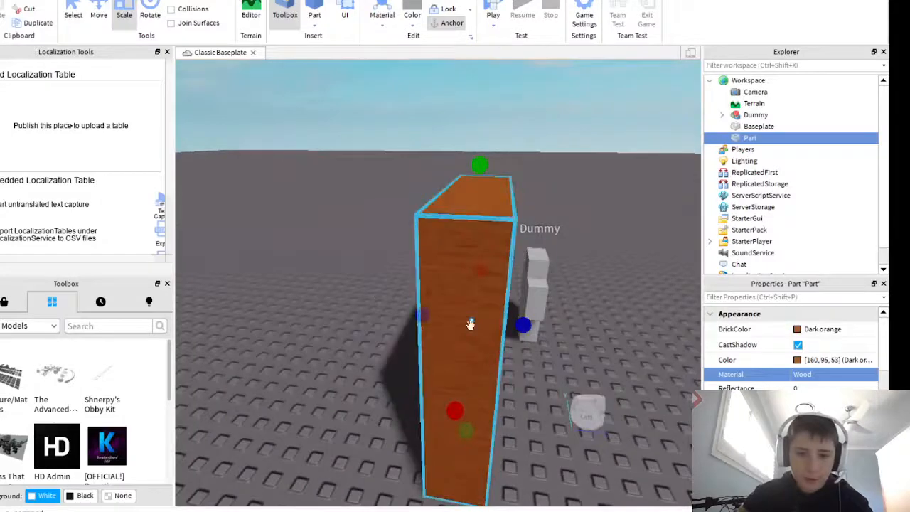
pyautogui.moveTo(470, 325); pyautogui.dragTo(471, 327, button='right')
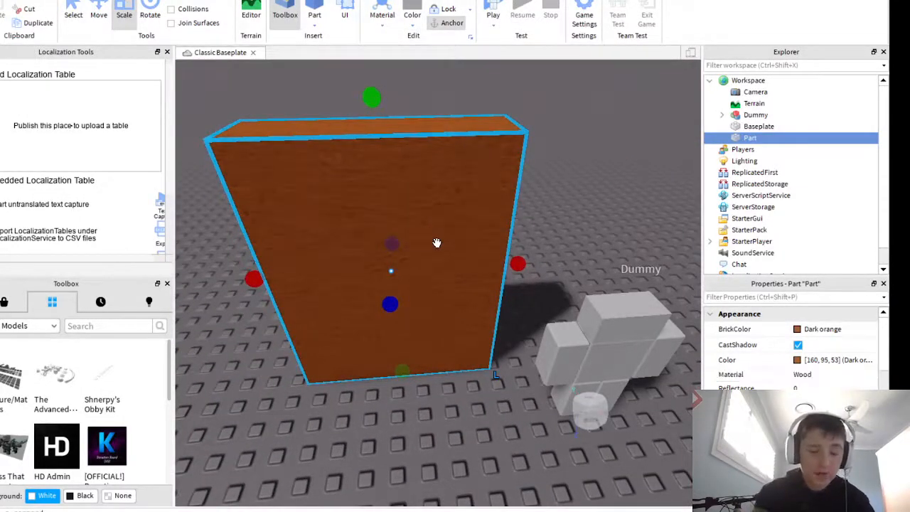
pyautogui.hotkey('ctrl', 'd')
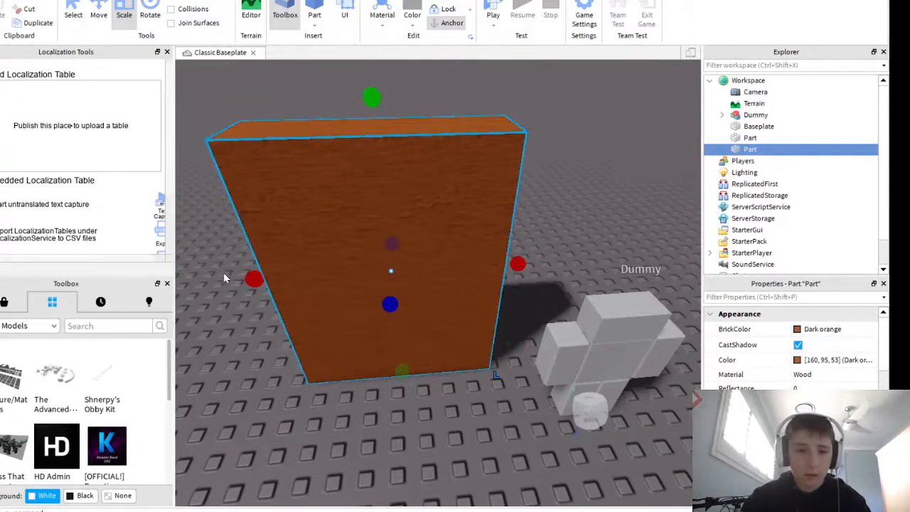
pyautogui.moveTo(249, 282); pyautogui.dragTo(444, 288)
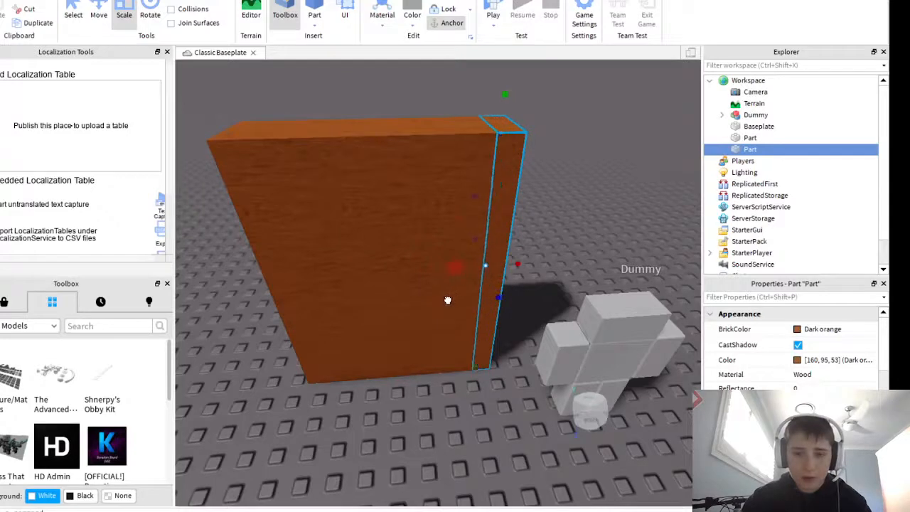
pyautogui.moveTo(445, 300); pyautogui.dragTo(512, 295)
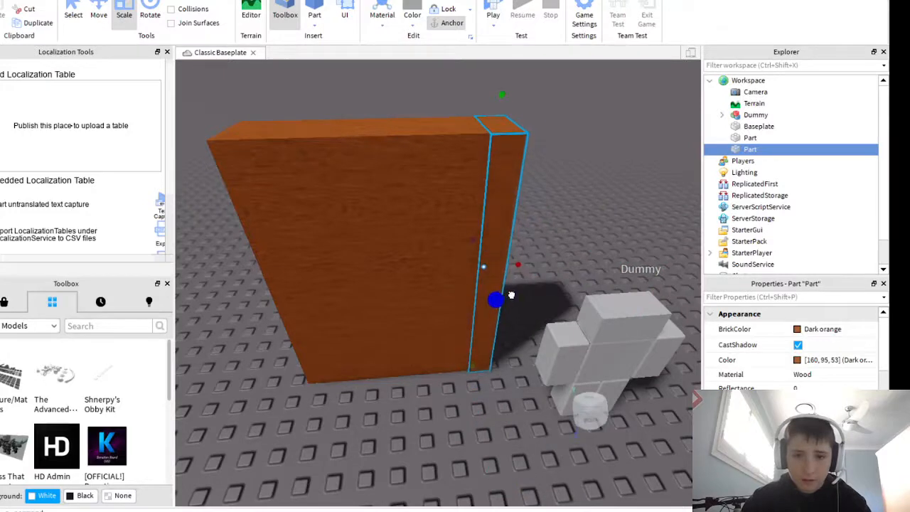
# Move the strip to the middle of the slab's width and extend it slightly out of the front face.
pyautogui.click(106, 22)
pyautogui.moveTo(436, 275); pyautogui.dragTo(340, 300)
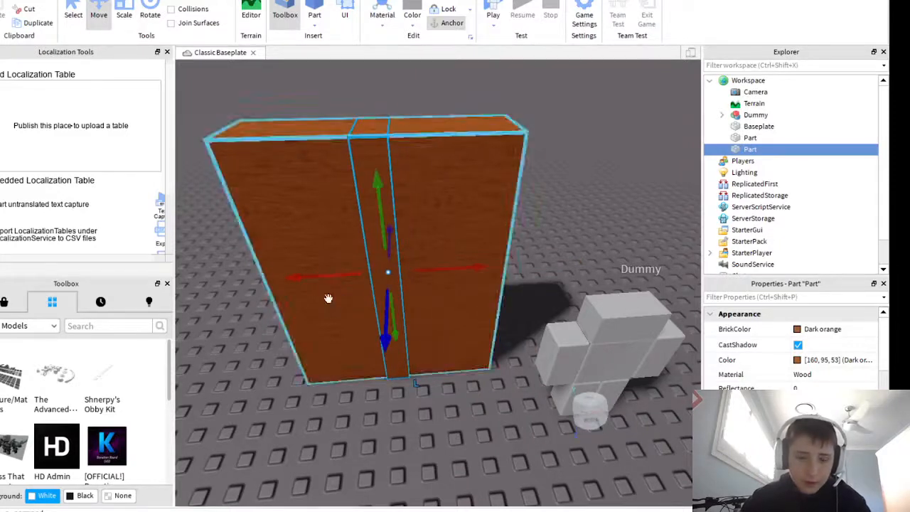
pyautogui.click(122, 23)
pyautogui.moveTo(388, 307); pyautogui.dragTo(387, 319)
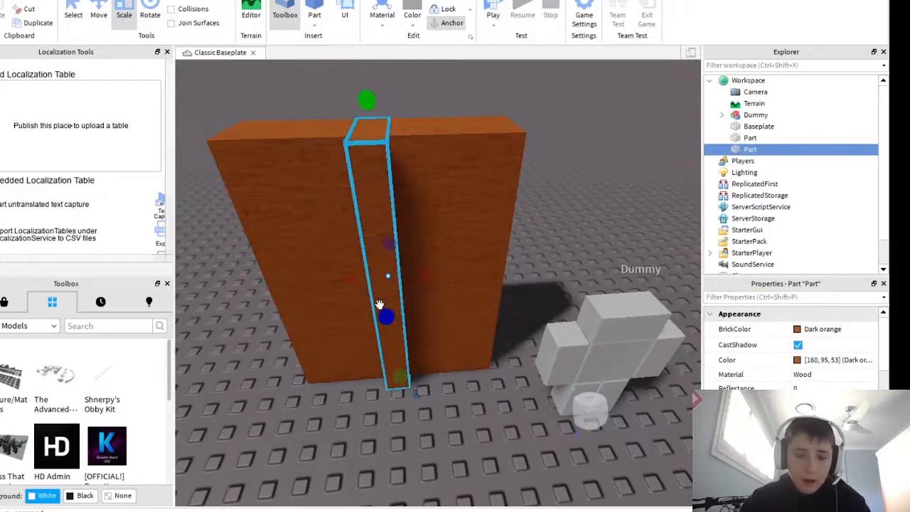
# Narrow the strip from both sides and trim its depth so it protrudes only slightly from the slab.
pyautogui.moveTo(351, 285); pyautogui.dragTo(359, 281)
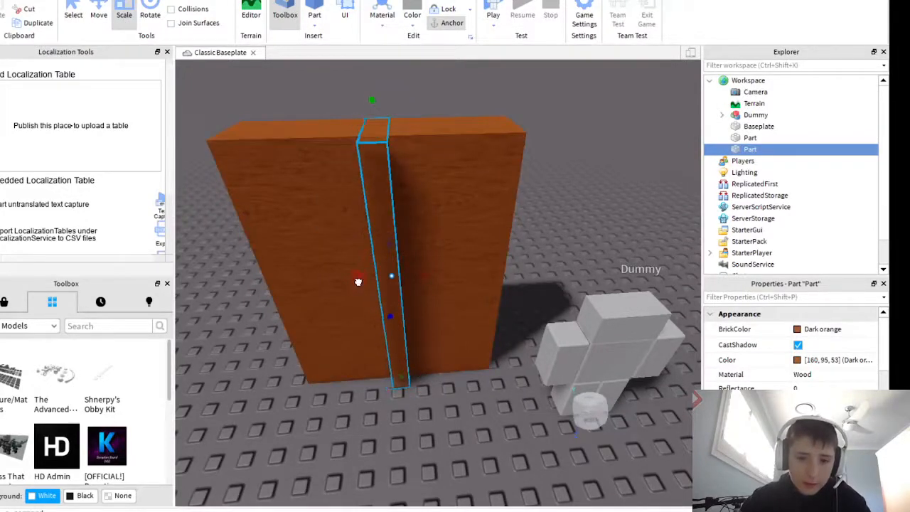
pyautogui.moveTo(429, 273); pyautogui.dragTo(426, 277)
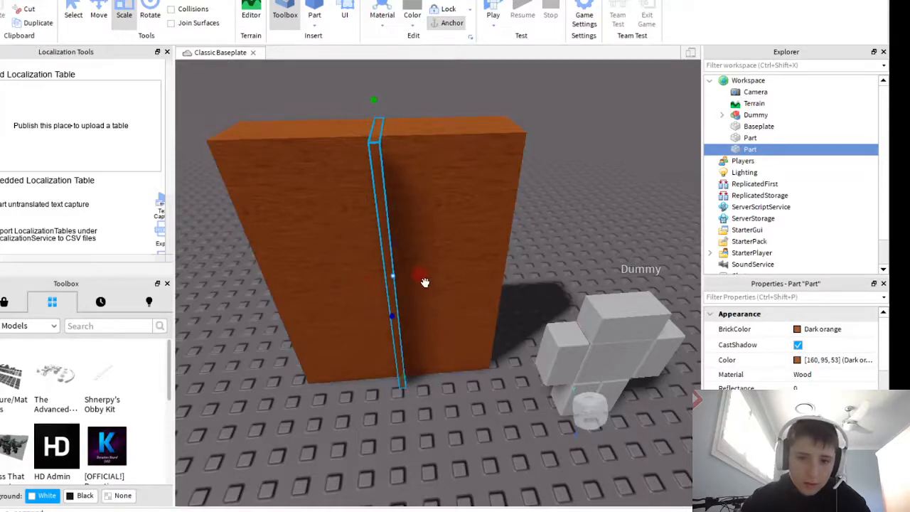
pyautogui.moveTo(434, 335); pyautogui.dragTo(435, 335, button='right')
pyautogui.moveTo(384, 402); pyautogui.dragTo(401, 384)
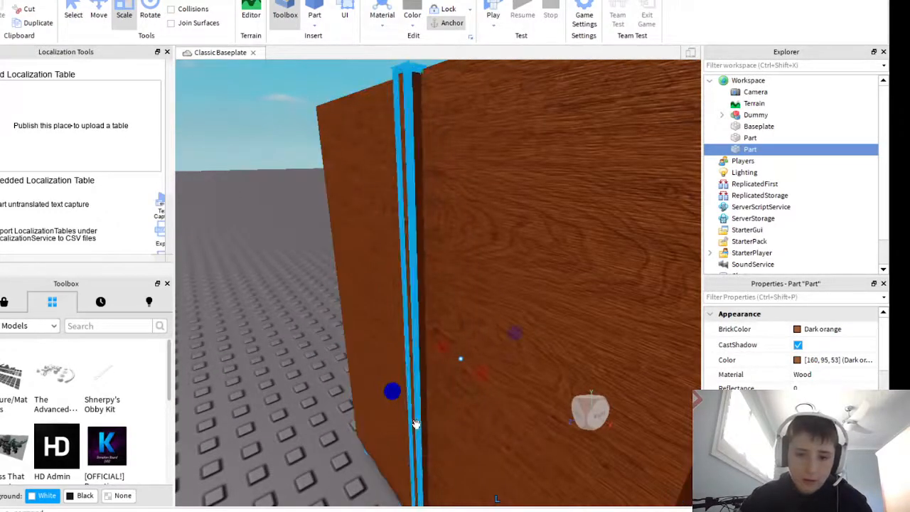
pyautogui.click(354, 417)
pyautogui.moveTo(354, 417); pyautogui.dragTo(356, 420, button='right')
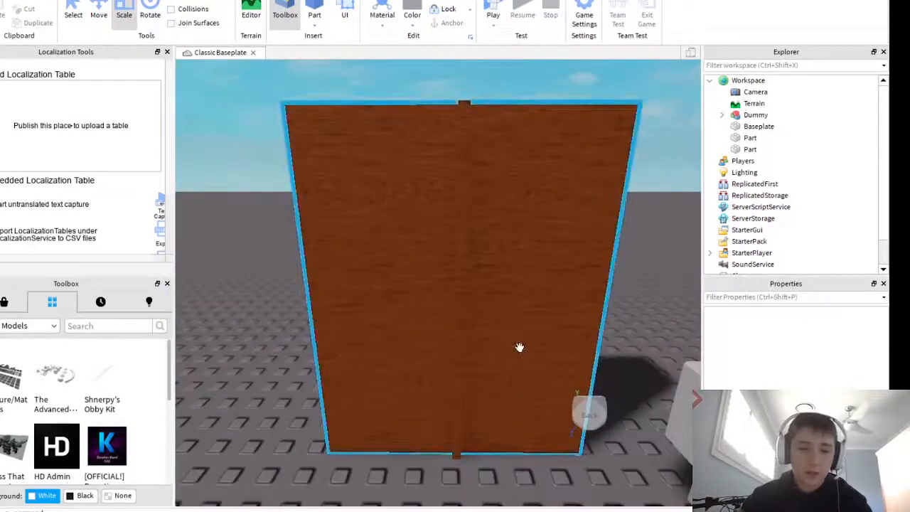
pyautogui.click(458, 313)
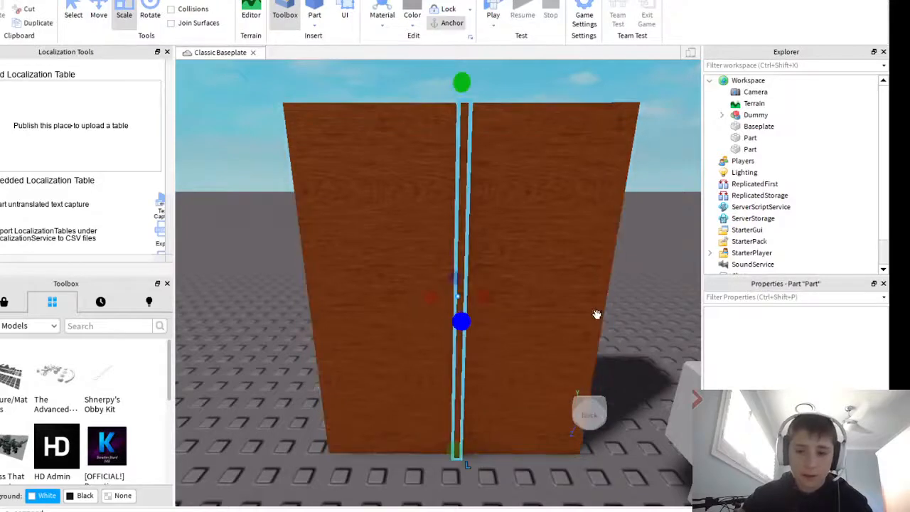
pyautogui.click(798, 330)
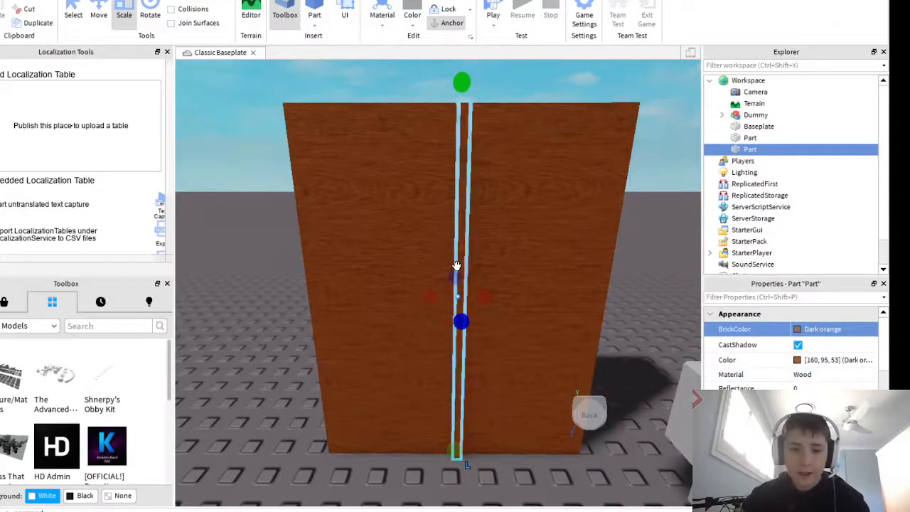
pyautogui.moveTo(458, 268); pyautogui.dragTo(457, 286, button='right')
pyautogui.click(443, 24)
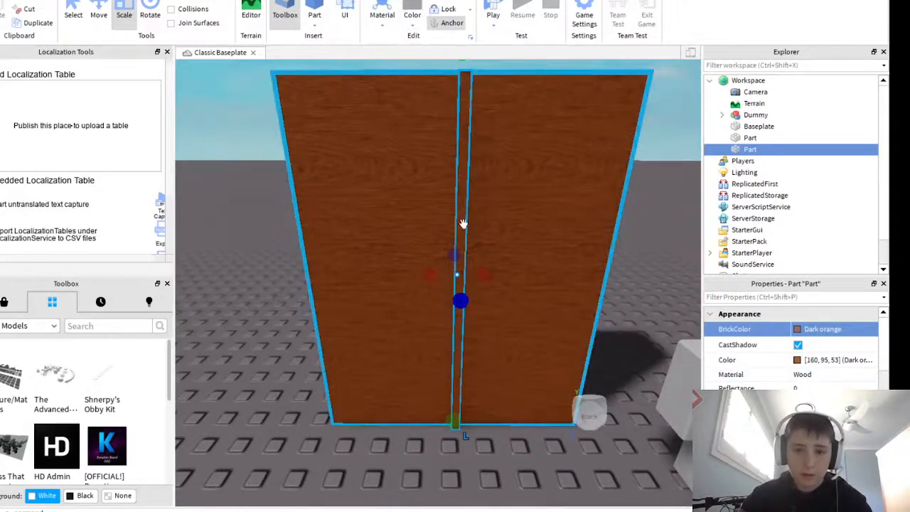
# Insert another block part and place it on the baseplate in front of the wooden slab.
pyautogui.click(315, 27)
pyautogui.click(325, 37)
pyautogui.scroll(-5, 470, 241)
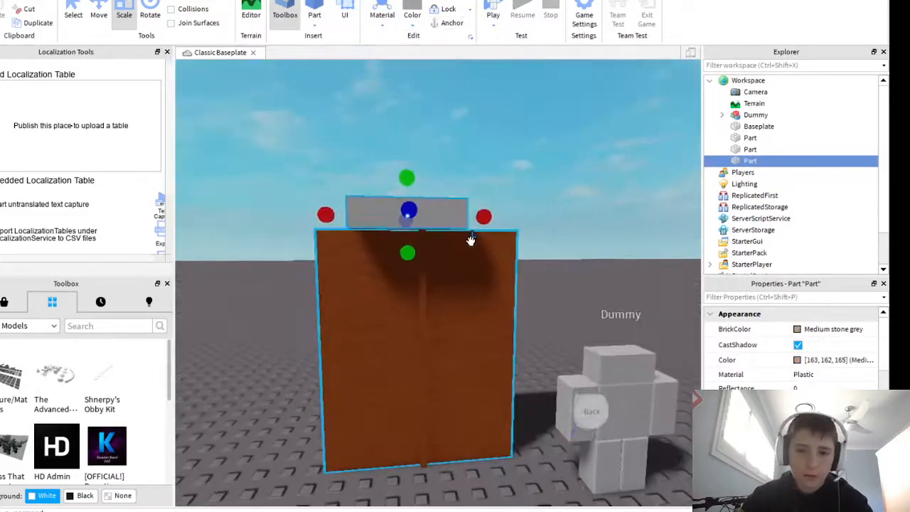
pyautogui.moveTo(433, 219); pyautogui.dragTo(434, 471)
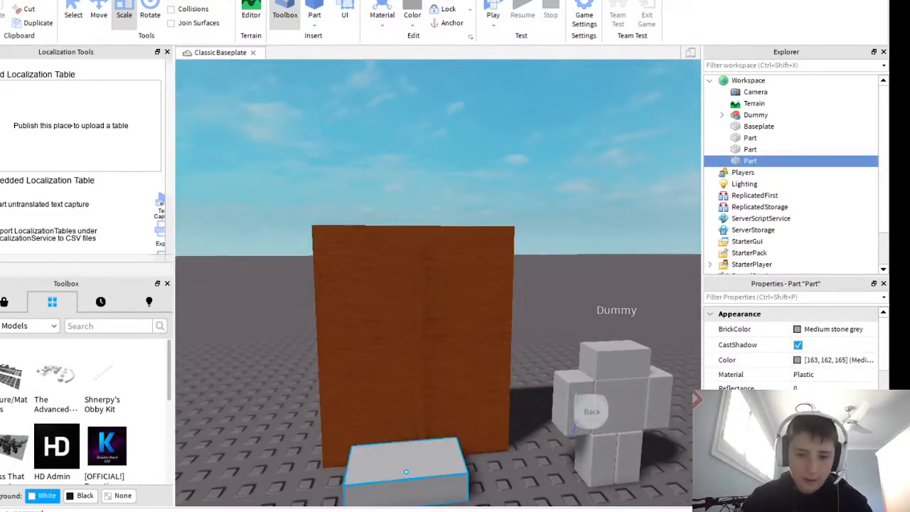
pyautogui.moveTo(406, 471); pyautogui.dragTo(413, 480, button='right')
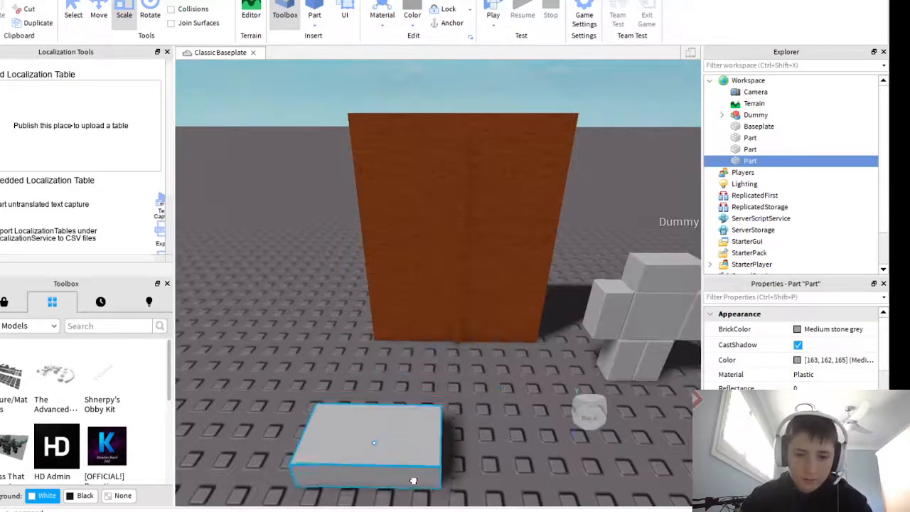
# Move the new block closer to the slab's middle and scale it down to a small, narrow piece.
pyautogui.moveTo(358, 429); pyautogui.dragTo(420, 434)
pyautogui.moveTo(419, 434); pyautogui.dragTo(359, 427, button='right')
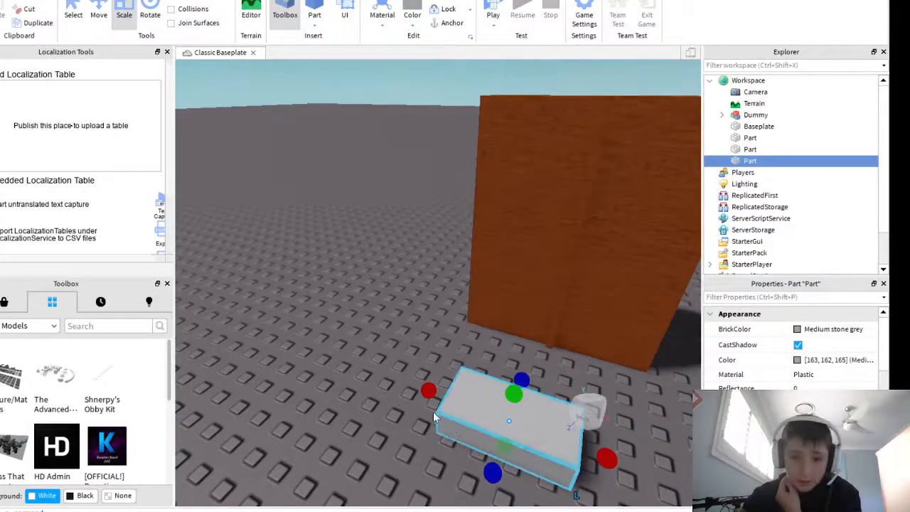
pyautogui.moveTo(429, 390); pyautogui.dragTo(536, 401)
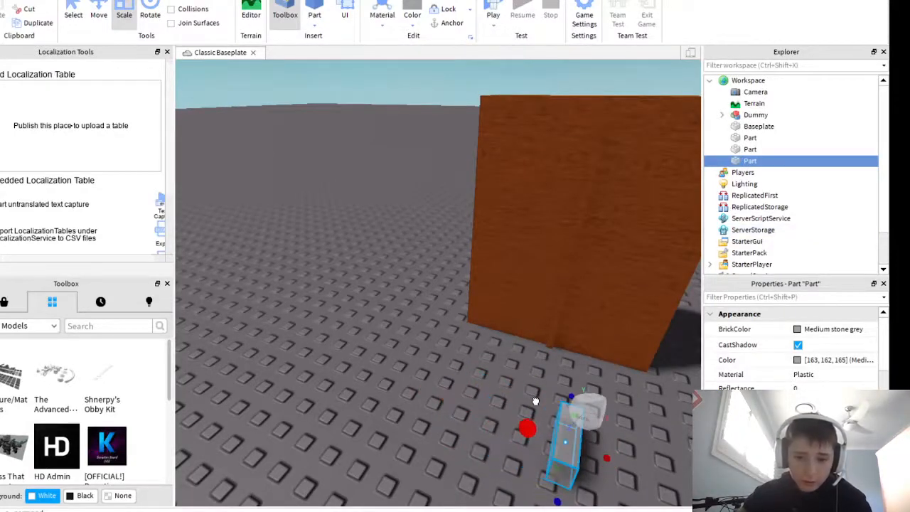
pyautogui.moveTo(508, 443); pyautogui.dragTo(511, 396, button='right')
pyautogui.moveTo(483, 364)
pyautogui.mouseDown()
pyautogui.moveTo(473, 383)
pyautogui.moveTo(468, 365)
pyautogui.mouseUp()
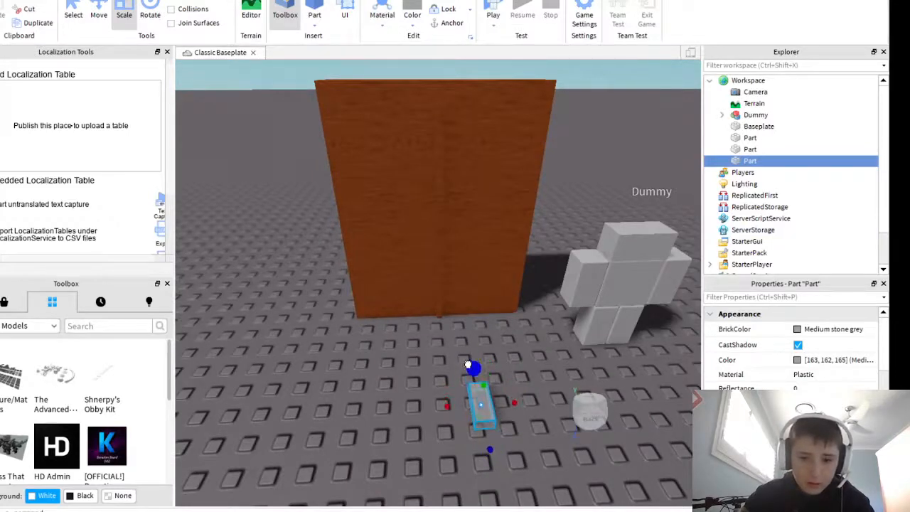
# Place the small block on the front face of the wooden slab and rotate it to stand upright.
pyautogui.moveTo(488, 396); pyautogui.dragTo(491, 291)
pyautogui.moveTo(460, 243); pyautogui.dragTo(470, 226)
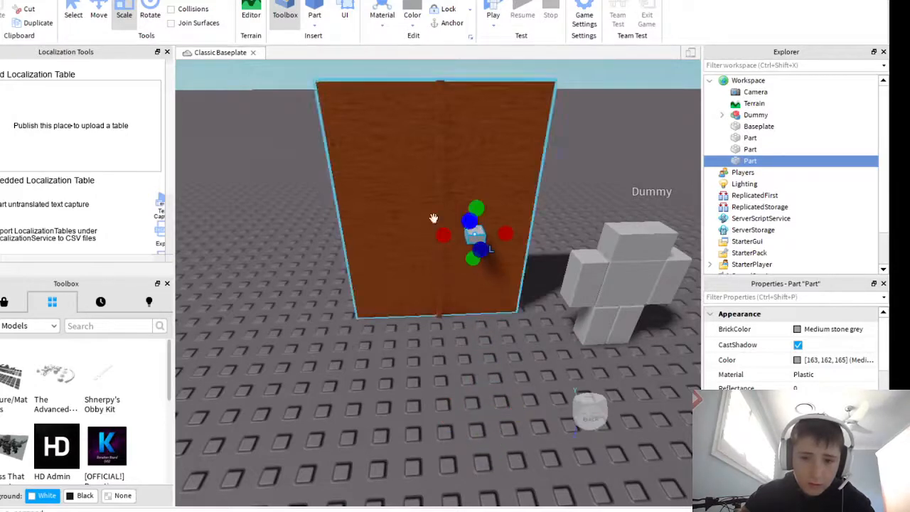
pyautogui.click(155, 20)
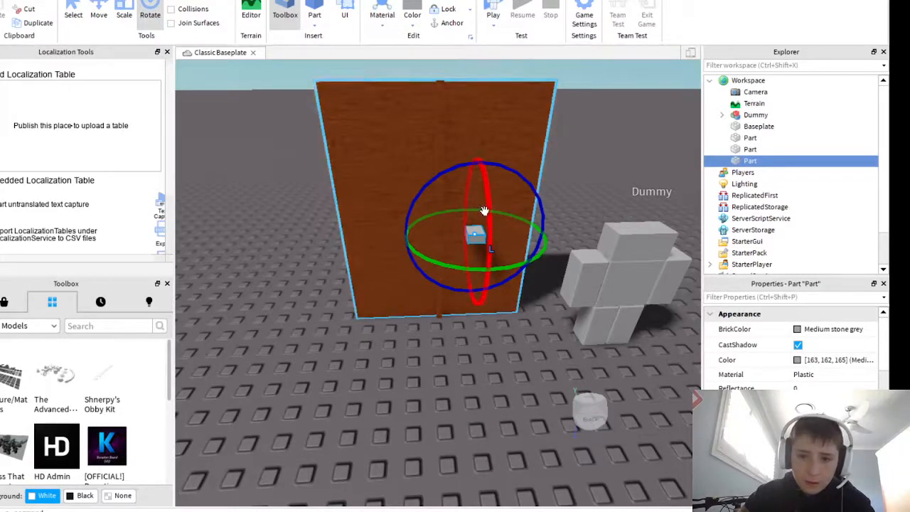
pyautogui.moveTo(484, 209); pyautogui.dragTo(480, 273)
pyautogui.moveTo(501, 342); pyautogui.dragTo(501, 342, button='right')
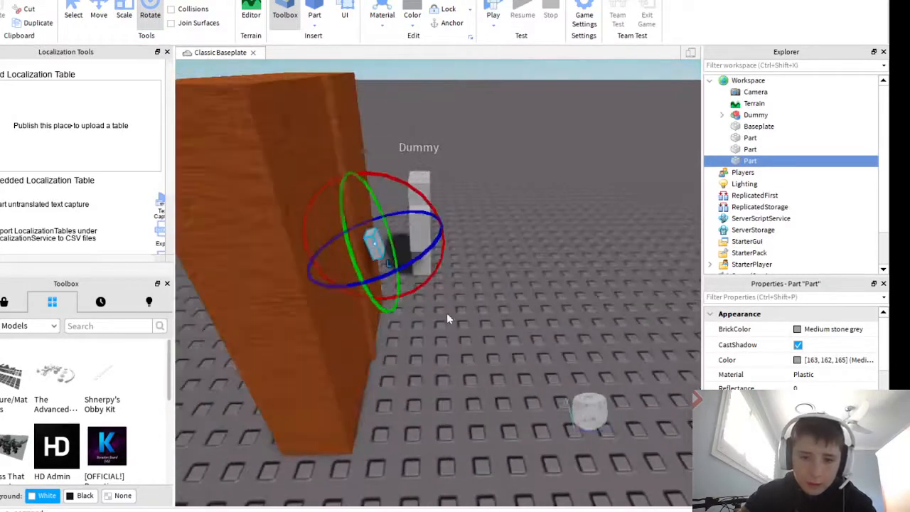
pyautogui.moveTo(403, 186); pyautogui.dragTo(417, 206)
# Reposition the upright block as a handle beside the centre strip, on the side nearest the dummy.
pyautogui.click(549, 398)
pyautogui.press('w')
pyautogui.moveTo(495, 370); pyautogui.dragTo(481, 335, button='right')
pyautogui.press('d')
pyautogui.moveTo(523, 274); pyautogui.dragTo(474, 262)
pyautogui.moveTo(477, 268); pyautogui.dragTo(461, 284, button='right')
pyautogui.press('s')
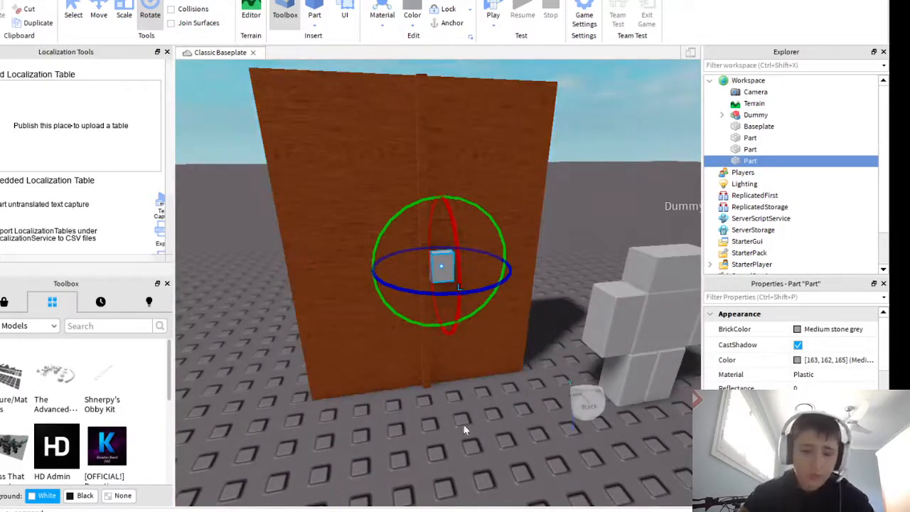
# Duplicate the door handle and move the copy to the opposite side of the centre strip.
pyautogui.hotkey('ctrl', 'd')
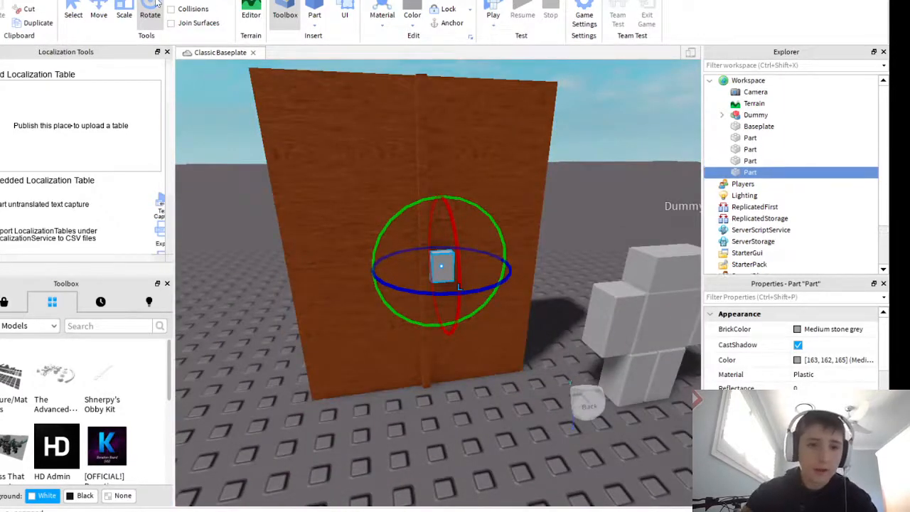
pyautogui.click(98, 16)
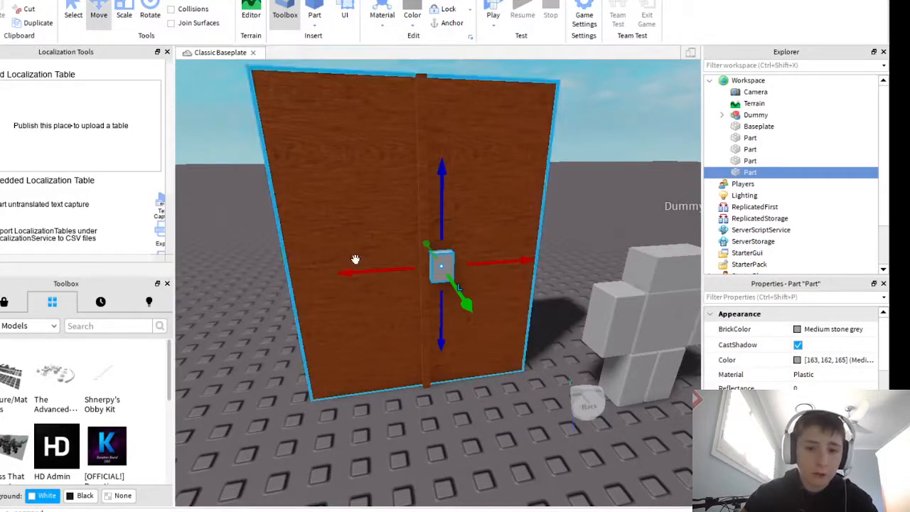
pyautogui.moveTo(361, 268); pyautogui.dragTo(322, 289)
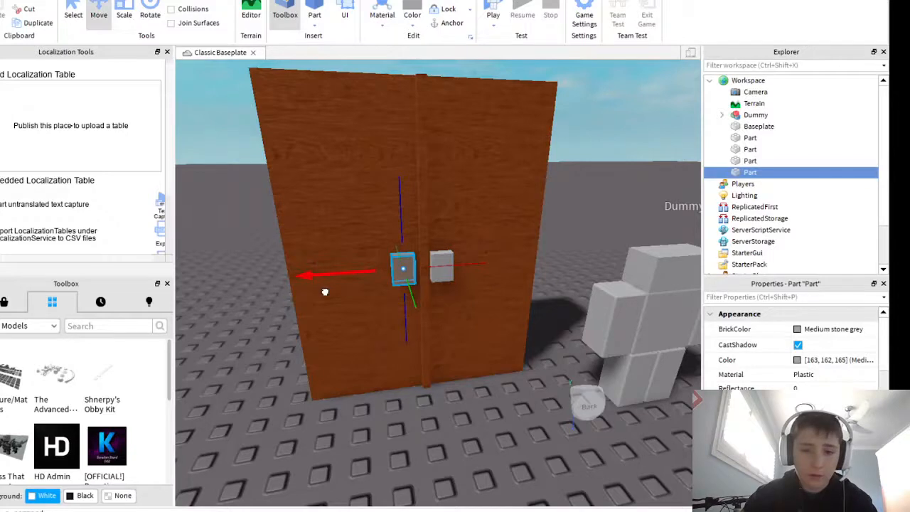
pyautogui.moveTo(325, 291); pyautogui.dragTo(335, 290)
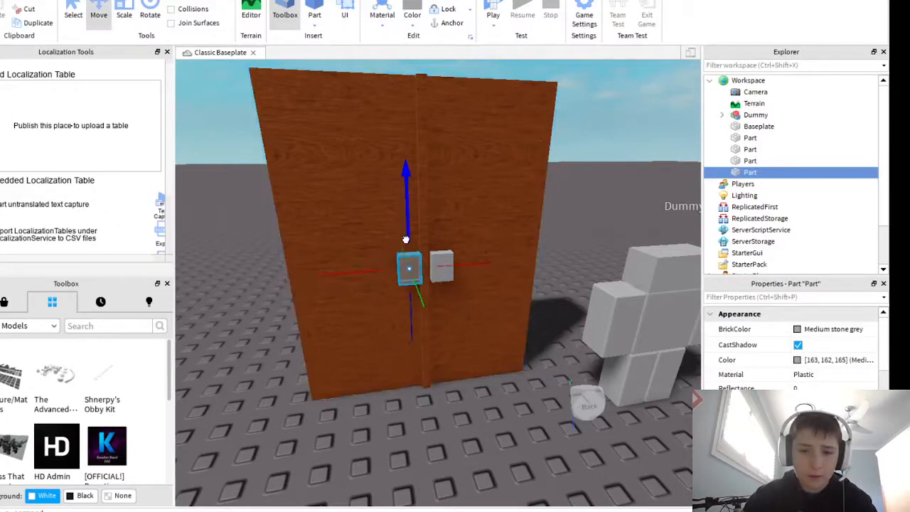
# Raise both door handles to the same height and space them on either side of the centre strip.
pyautogui.moveTo(406, 240); pyautogui.dragTo(406, 213)
pyautogui.moveTo(448, 257); pyautogui.dragTo(431, 275)
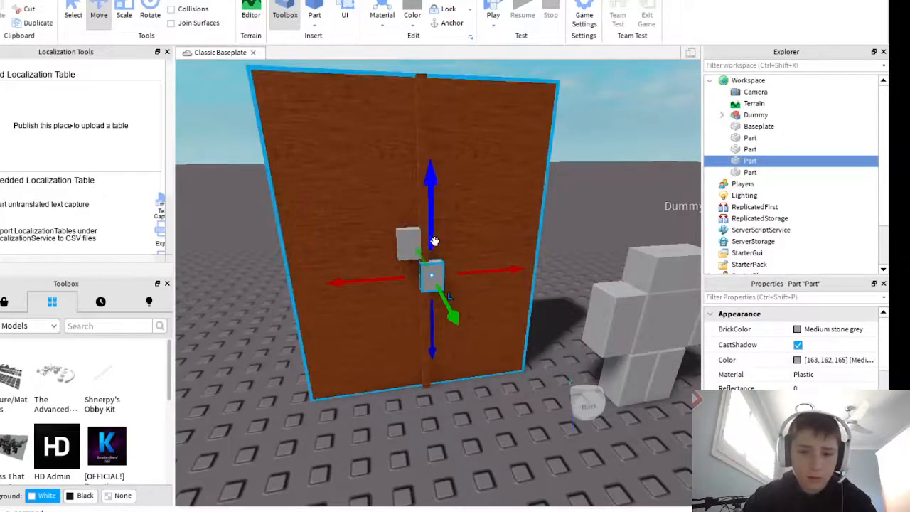
pyautogui.moveTo(432, 242); pyautogui.dragTo(430, 206)
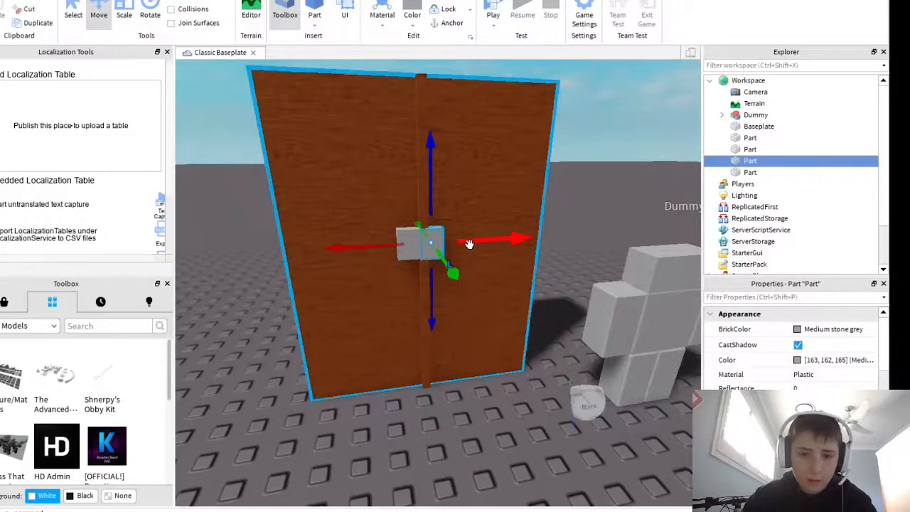
pyautogui.moveTo(469, 244); pyautogui.dragTo(474, 235)
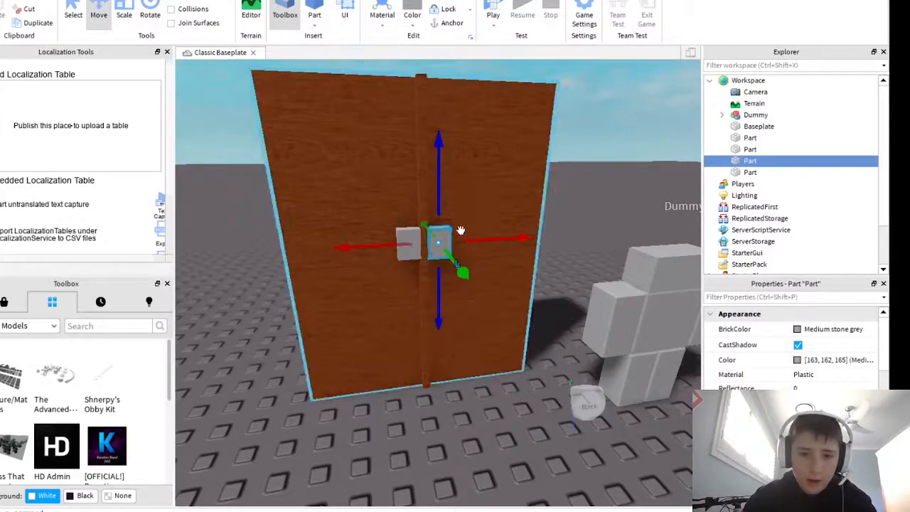
pyautogui.click(411, 246)
pyautogui.moveTo(376, 249); pyautogui.dragTo(361, 246)
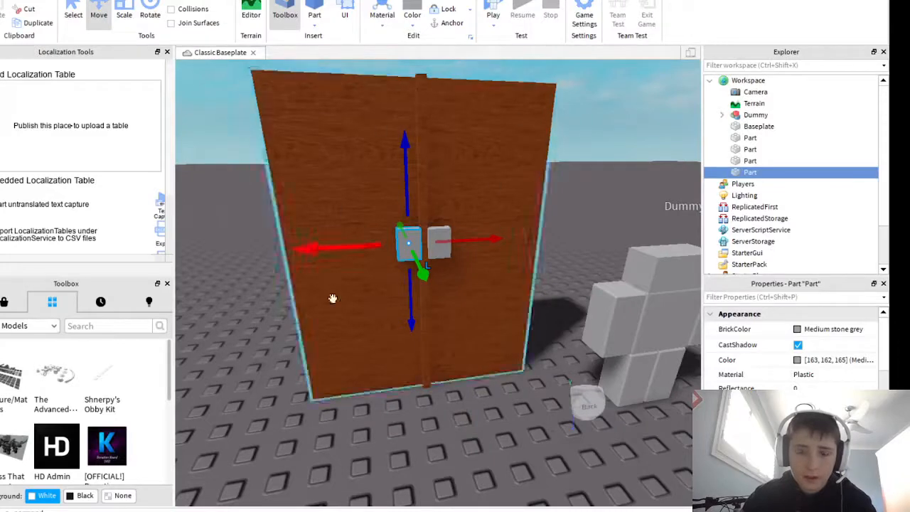
# Fine-tune the horizontal spacing of the two door handles around the centre strip.
pyautogui.click(444, 445)
pyautogui.moveTo(444, 445); pyautogui.dragTo(440, 436, button='right')
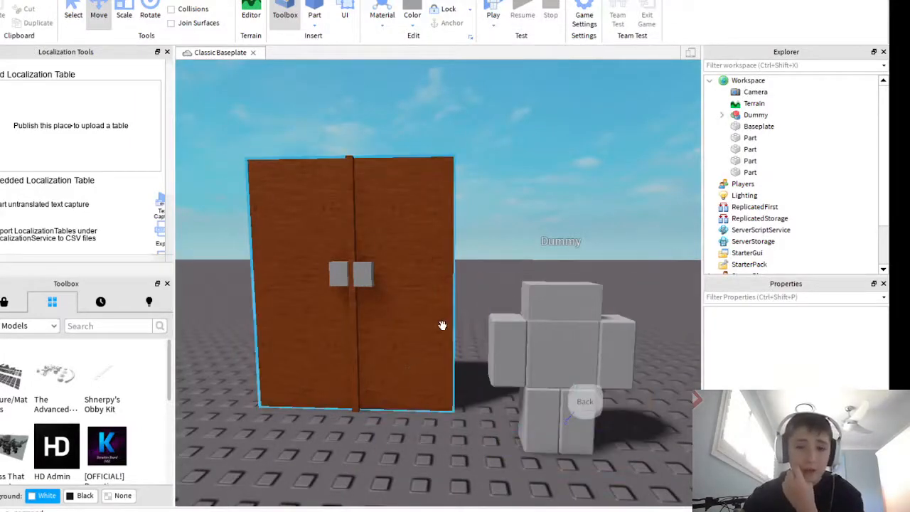
pyautogui.moveTo(413, 358); pyautogui.dragTo(413, 357, button='right')
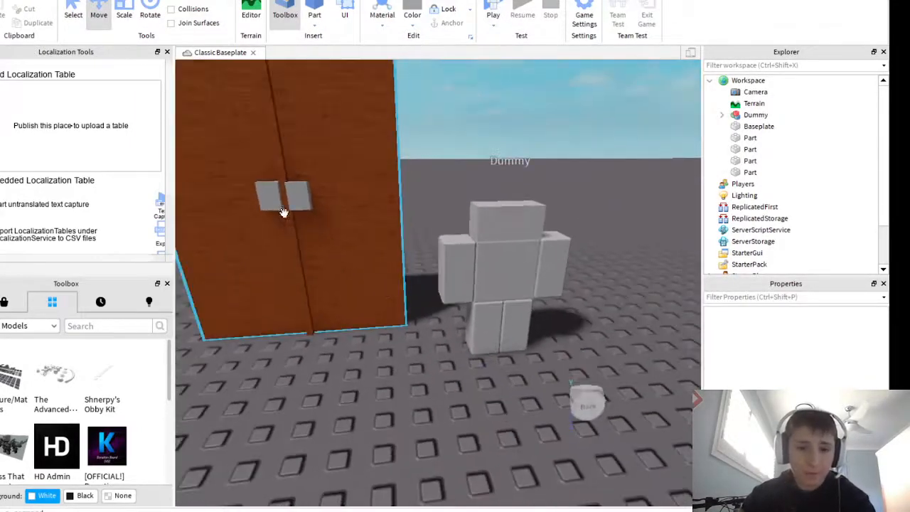
pyautogui.click(265, 203)
pyautogui.moveTo(222, 202); pyautogui.dragTo(218, 200)
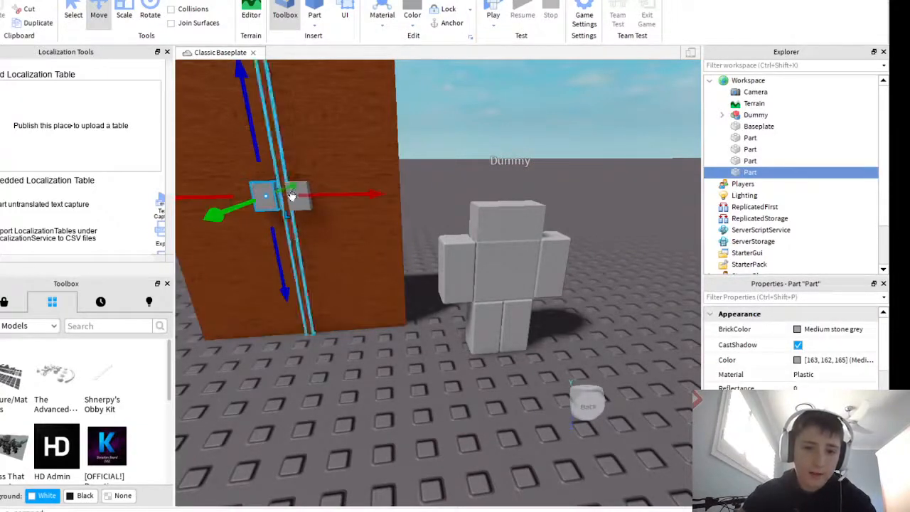
pyautogui.moveTo(318, 197); pyautogui.dragTo(352, 193)
pyautogui.click(300, 197)
pyautogui.scroll(-3, 361, 263)
pyautogui.click(365, 286)
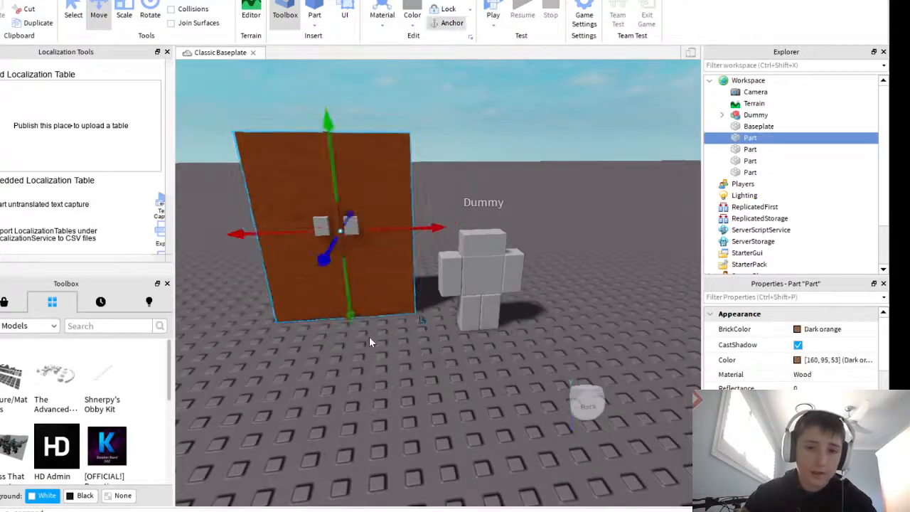
# Insert the model The Most Important Meshes onto an empty area of the baseplate near the dummy.
pyautogui.moveTo(369, 337); pyautogui.dragTo(384, 385, button='right')
pyautogui.click(384, 386)
pyautogui.press('s')
pyautogui.press('w')
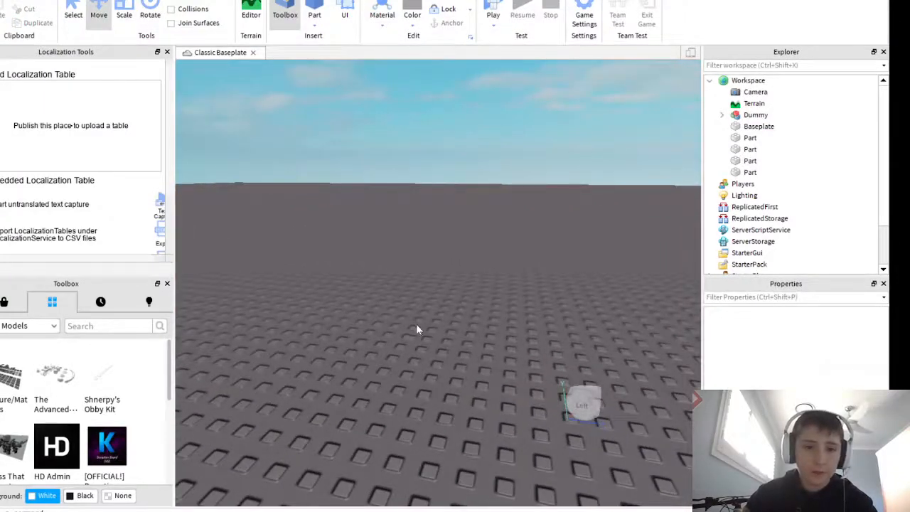
pyautogui.moveTo(417, 325); pyautogui.dragTo(417, 326, button='right')
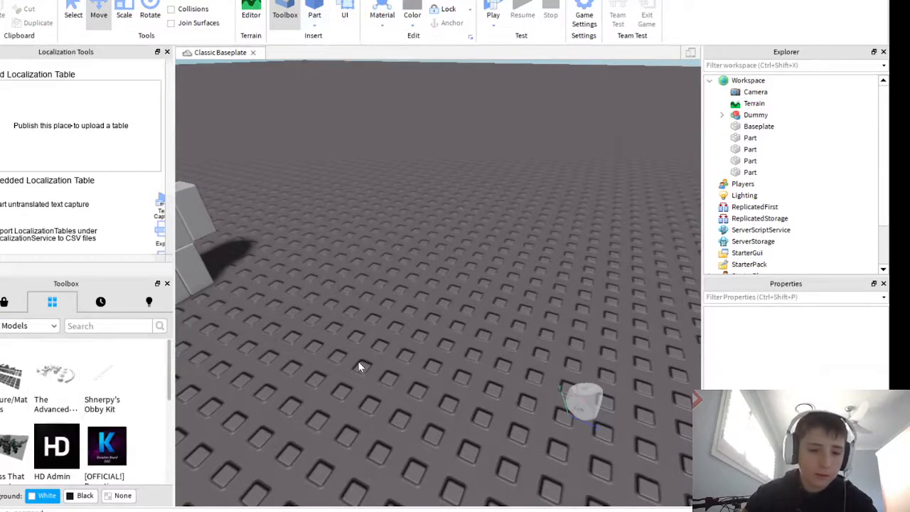
pyautogui.moveTo(359, 366); pyautogui.dragTo(359, 366, button='right')
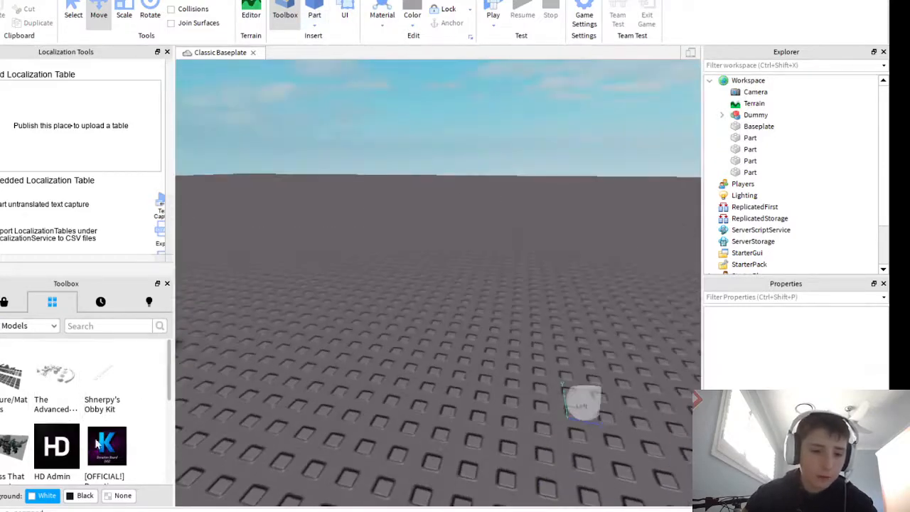
pyautogui.click(57, 377)
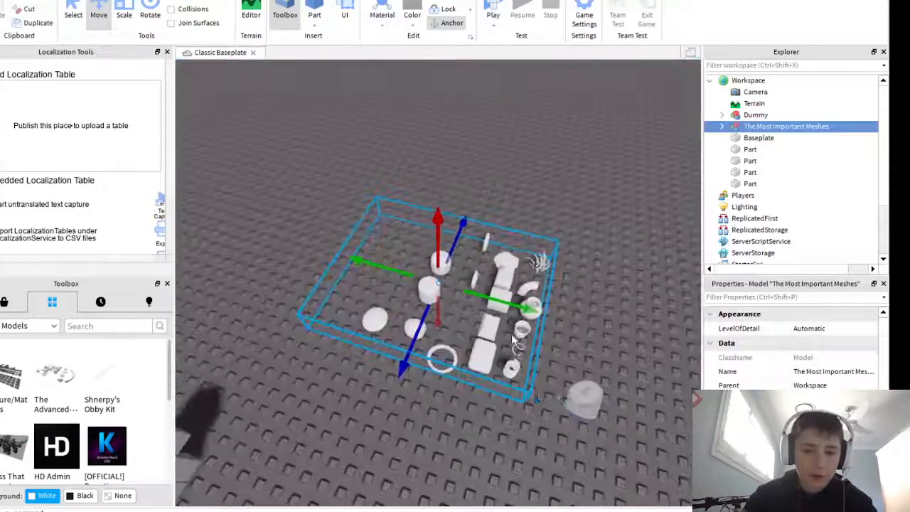
# Ungroup The Most Important Meshes so that its meshes become separate objects.
pyautogui.moveTo(564, 372); pyautogui.dragTo(335, 263, button='right')
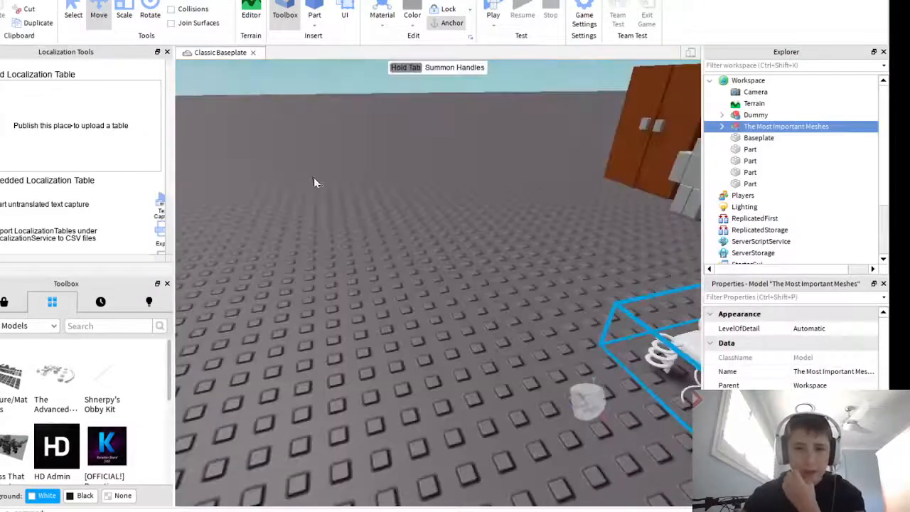
pyautogui.moveTo(315, 182); pyautogui.dragTo(317, 183, button='right')
pyautogui.scroll(3, 316, 184)
pyautogui.rightClick(427, 341)
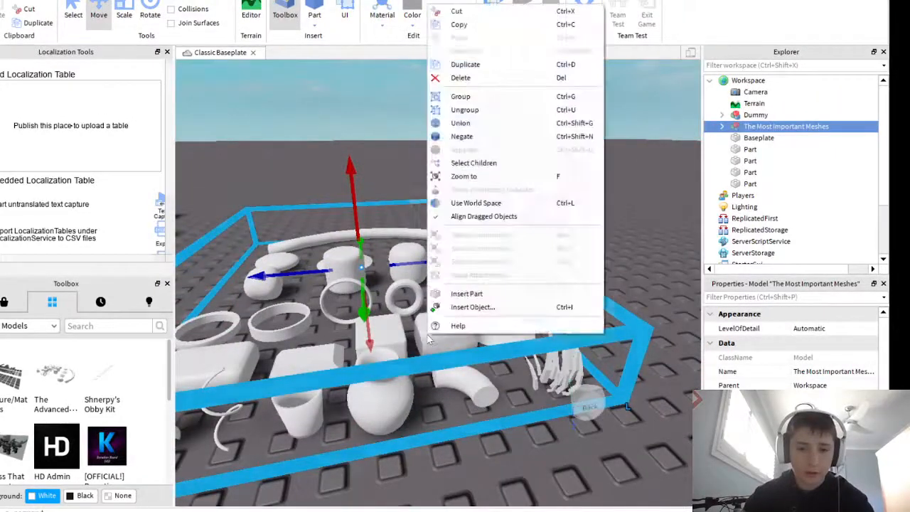
pyautogui.click(465, 110)
pyautogui.click(521, 198)
pyautogui.moveTo(491, 175); pyautogui.dragTo(470, 217, button='right')
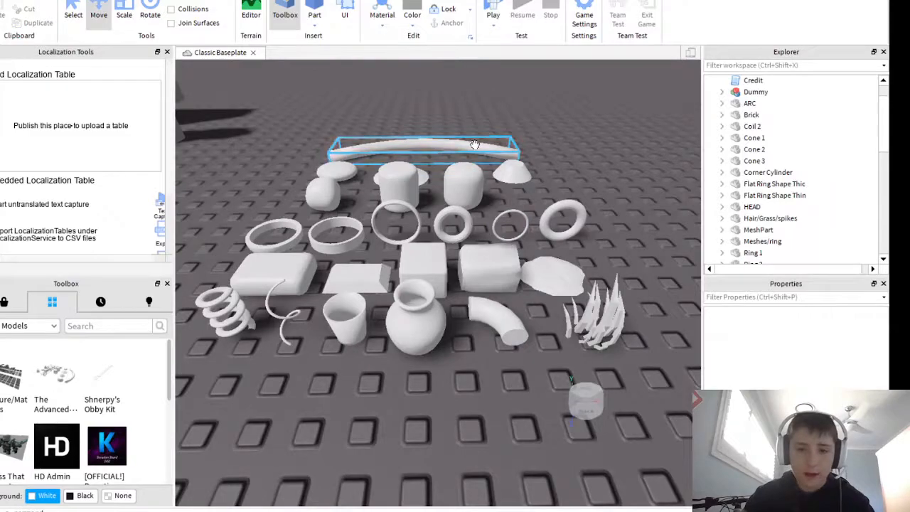
# Move the ARC mesh away from the other meshes to a clear area of the baseplate.
pyautogui.moveTo(475, 145); pyautogui.dragTo(419, 179)
pyautogui.moveTo(419, 179); pyautogui.dragTo(418, 180, button='right')
pyautogui.moveTo(418, 180); pyautogui.dragTo(418, 180)
pyautogui.moveTo(418, 180); pyautogui.dragTo(418, 180, button='right')
pyautogui.moveTo(419, 180); pyautogui.dragTo(418, 180)
pyautogui.moveTo(418, 180); pyautogui.dragTo(418, 180, button='right')
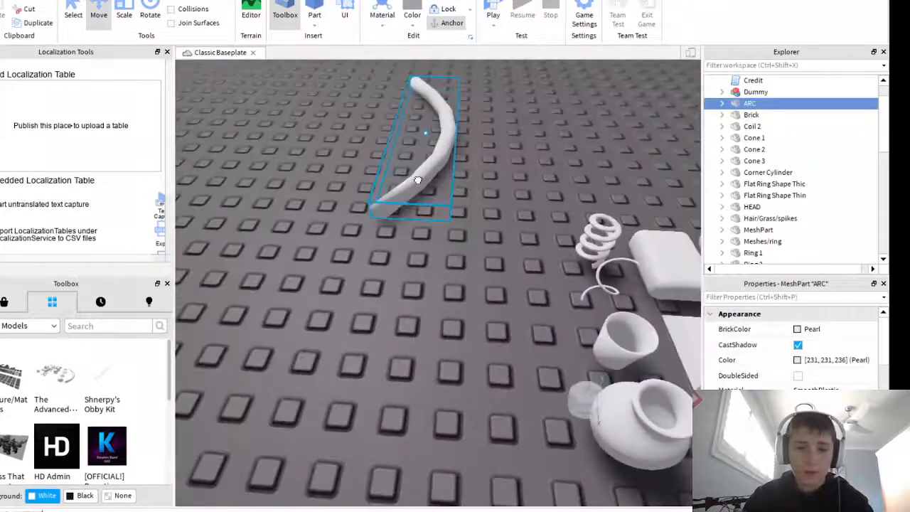
pyautogui.moveTo(418, 180); pyautogui.dragTo(418, 180)
pyautogui.moveTo(418, 179); pyautogui.dragTo(302, 121, button='right')
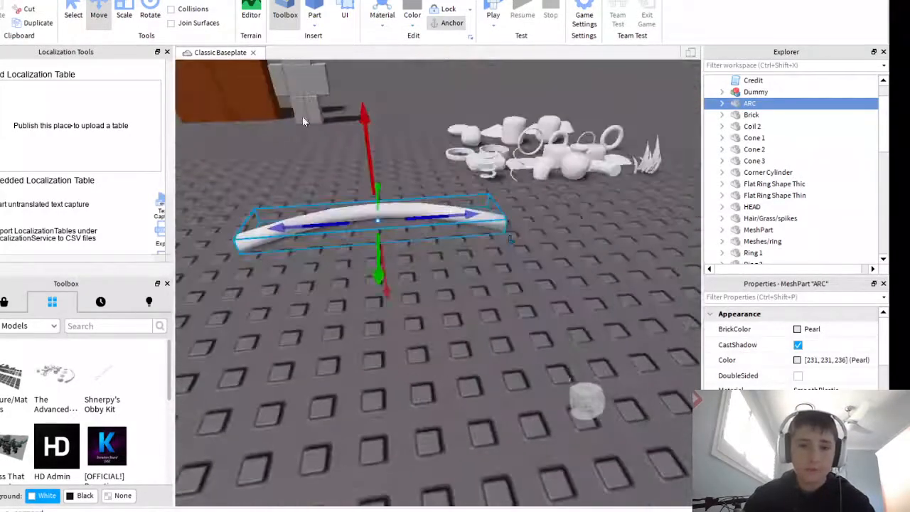
# Scale the ARC mesh up into a tall curved wall and raise it above the baseplate.
pyautogui.click(129, 24)
pyautogui.moveTo(371, 188); pyautogui.dragTo(366, 64)
pyautogui.moveTo(456, 302); pyautogui.dragTo(456, 297, button='right')
pyautogui.click(98, 15)
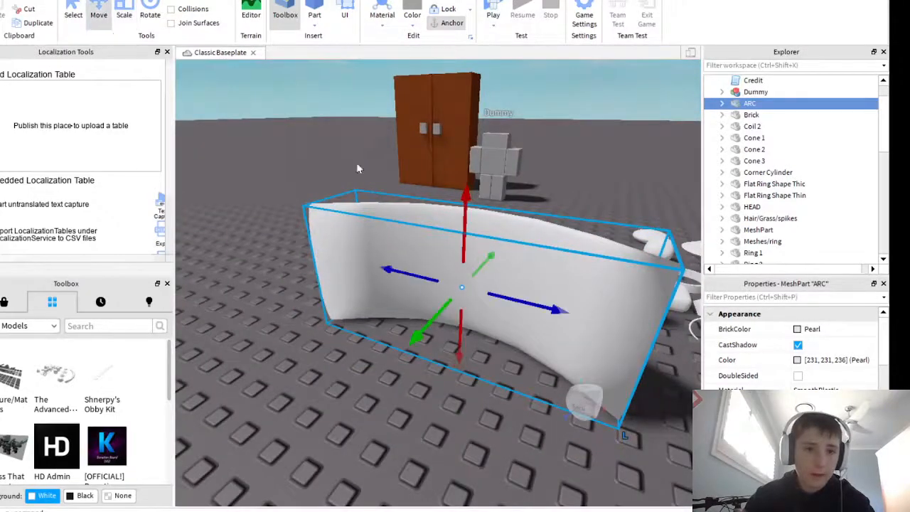
pyautogui.moveTo(462, 214); pyautogui.dragTo(458, 134)
pyautogui.click(418, 393)
pyautogui.moveTo(418, 393); pyautogui.dragTo(416, 388, button='right')
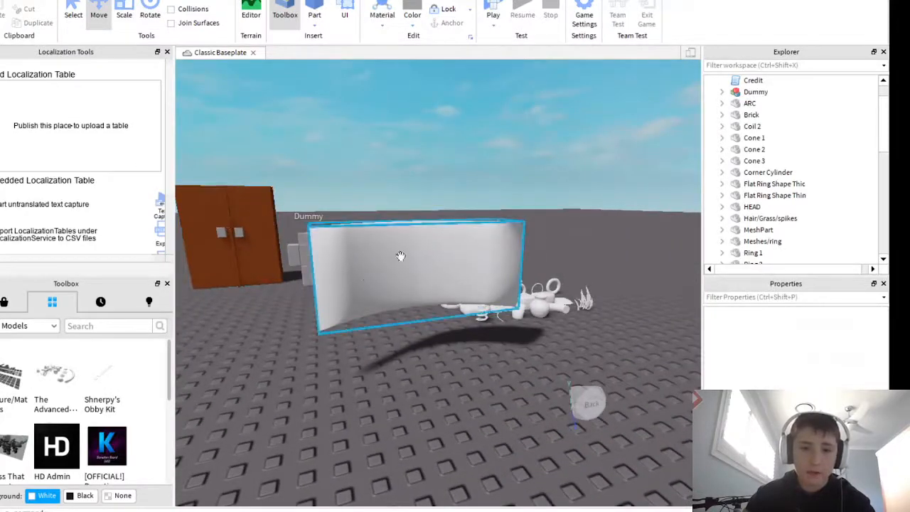
# Take the trapezoid mesh out of the mesh collection and place it on the baseplate by the curved wall.
pyautogui.moveTo(391, 277); pyautogui.dragTo(392, 276, button='right')
pyautogui.press('w')
pyautogui.press('s')
pyautogui.press('w')
pyautogui.press('s')
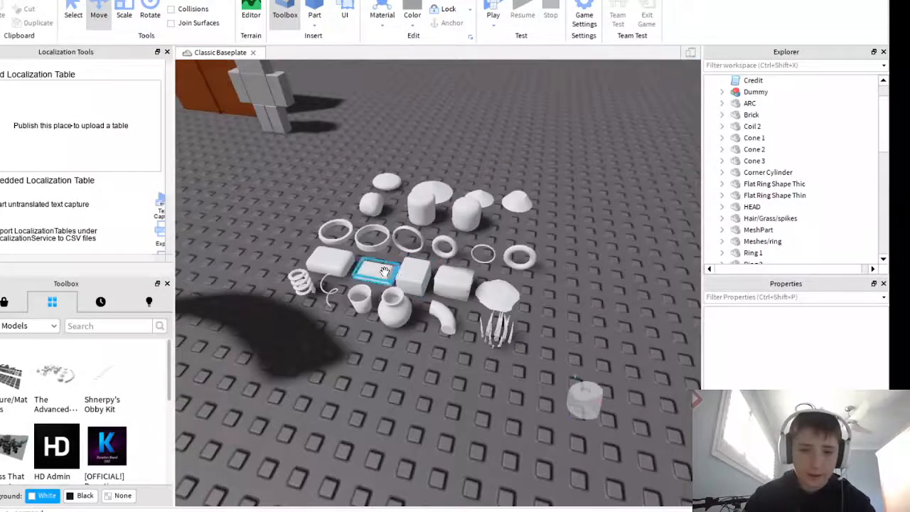
pyautogui.moveTo(338, 330); pyautogui.dragTo(338, 331)
pyautogui.press('a')
pyautogui.moveTo(338, 330); pyautogui.dragTo(338, 330, button='right')
pyautogui.moveTo(337, 331); pyautogui.dragTo(382, 330)
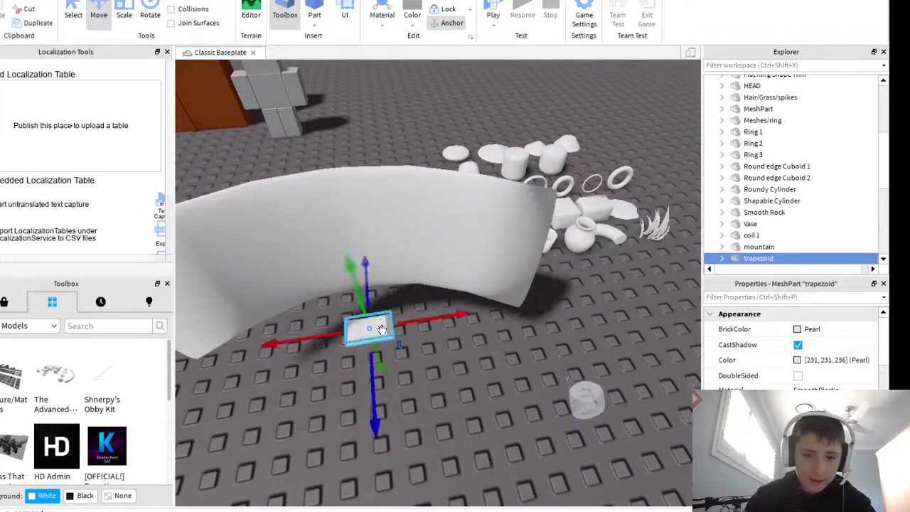
pyautogui.press('a')
pyautogui.moveTo(382, 330); pyautogui.dragTo(381, 331, button='right')
pyautogui.press('d')
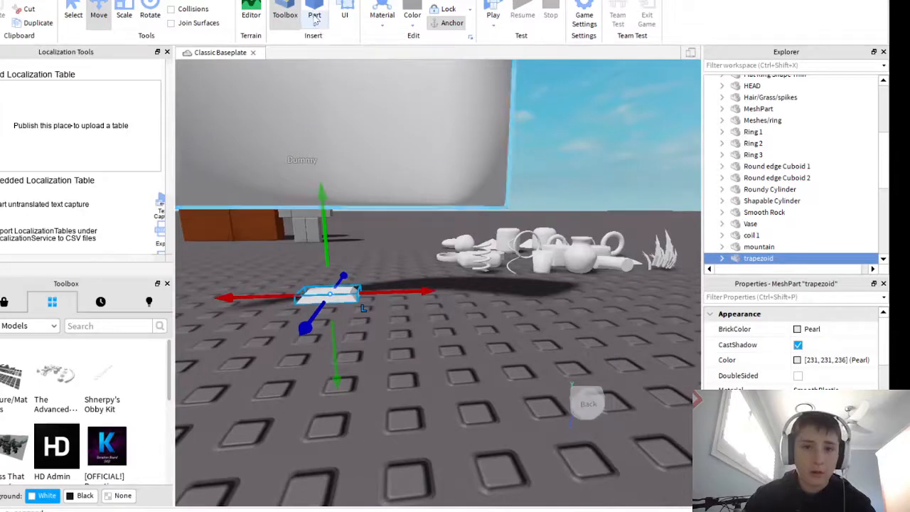
# Insert a block part near the trapezoid mesh and the curved wall.
pyautogui.click(318, 26)
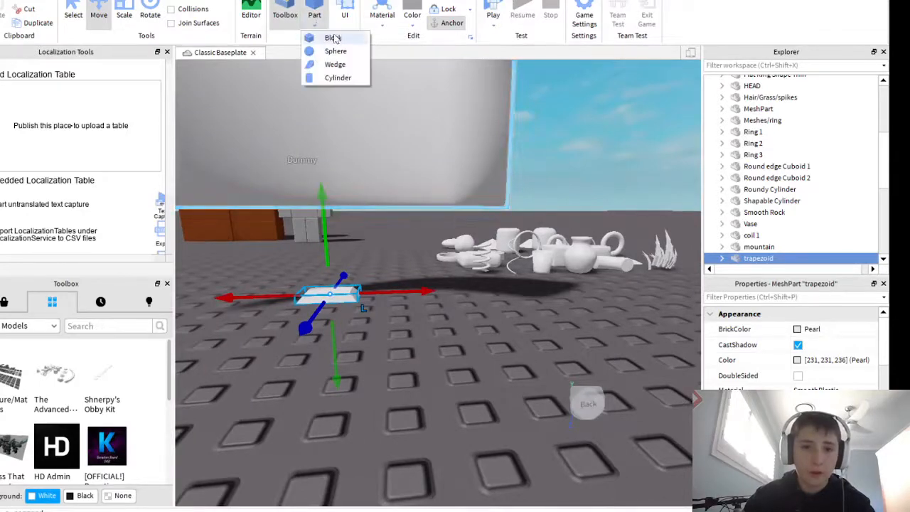
pyautogui.click(331, 35)
pyautogui.moveTo(607, 326); pyautogui.dragTo(504, 327, button='right')
pyautogui.press('s')
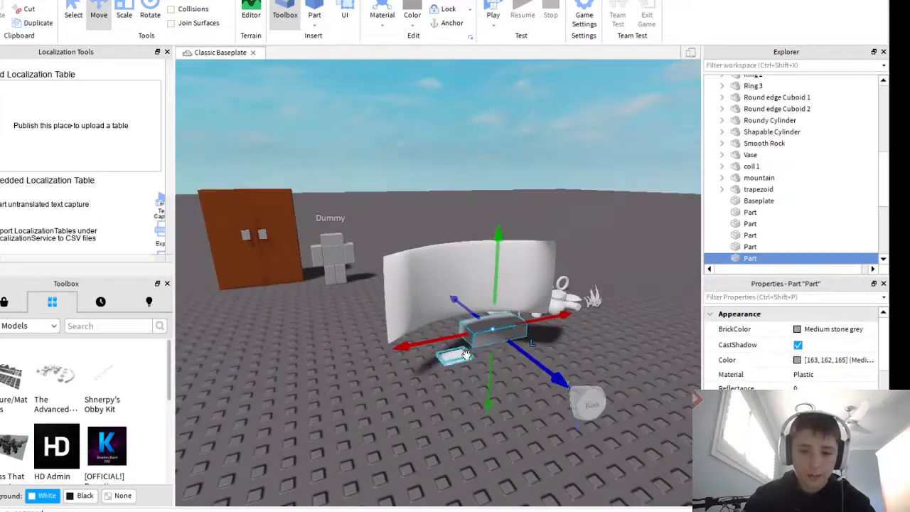
# Scale the trapezoid mesh taller and move the block part out to a clear spot on the baseplate.
pyautogui.click(447, 355)
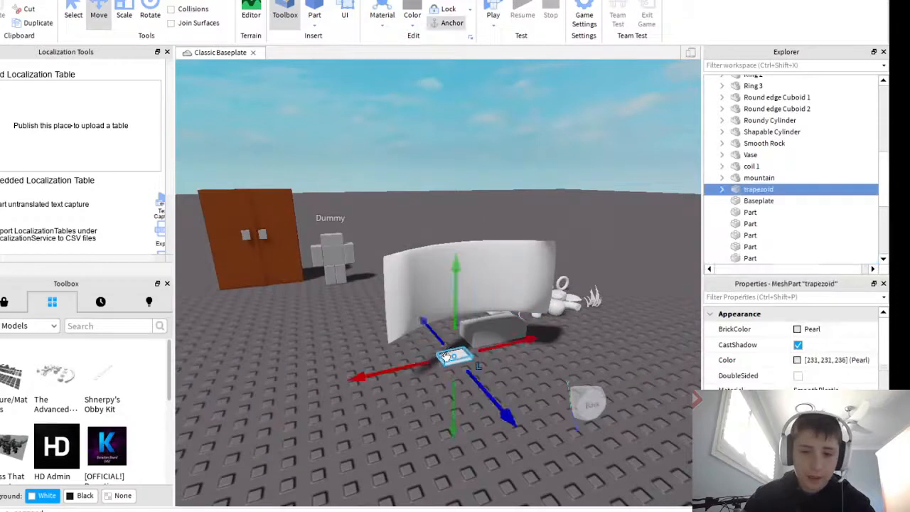
pyautogui.click(123, 20)
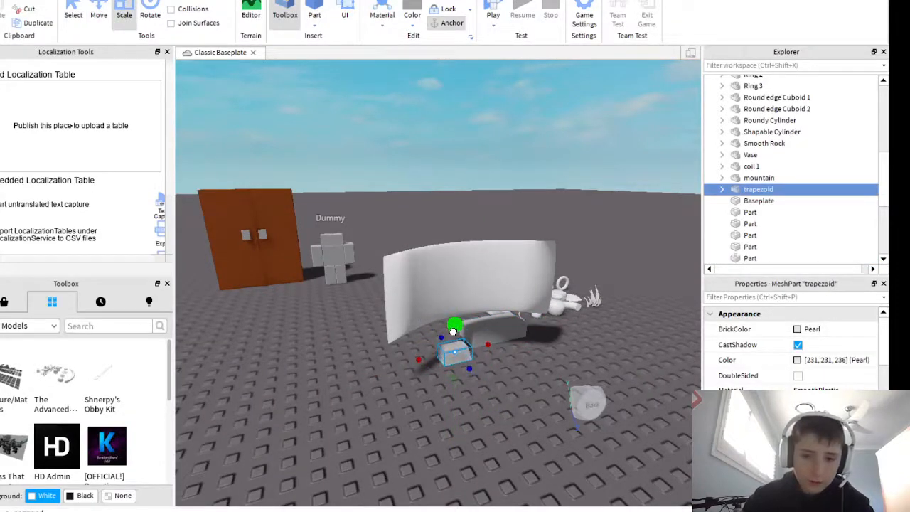
pyautogui.scroll(4, 470, 346)
pyautogui.moveTo(453, 332); pyautogui.dragTo(532, 439)
pyautogui.scroll(-2, 532, 439)
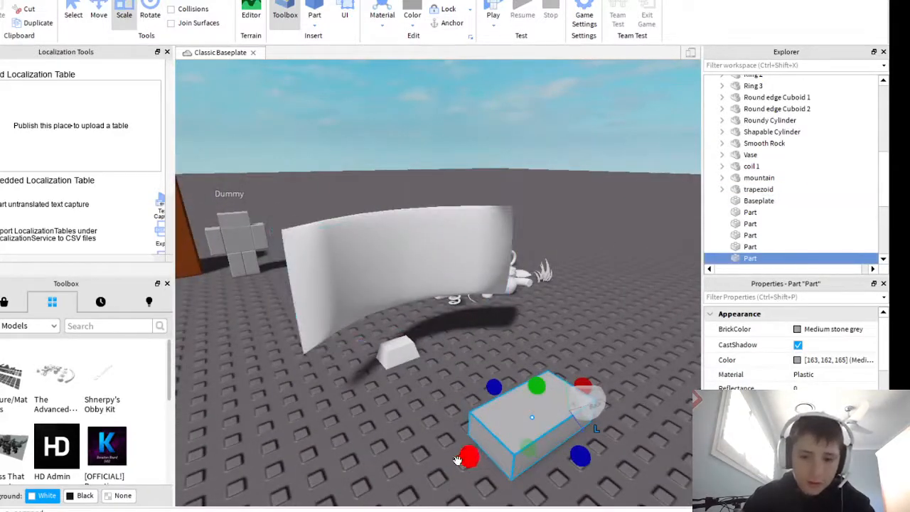
# Shrink the block part's length and width into a small cube and set it on top of the trapezoid mesh.
pyautogui.moveTo(457, 460); pyautogui.dragTo(522, 420)
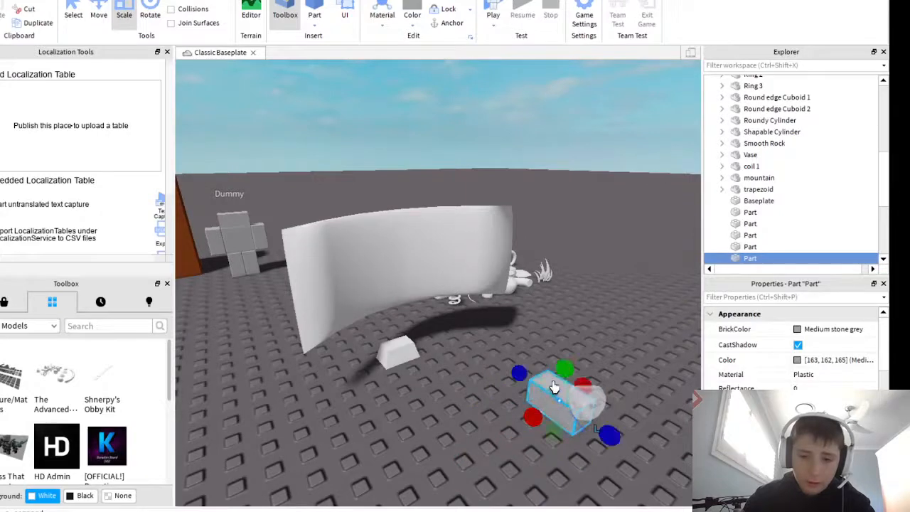
pyautogui.moveTo(516, 373); pyautogui.dragTo(541, 381)
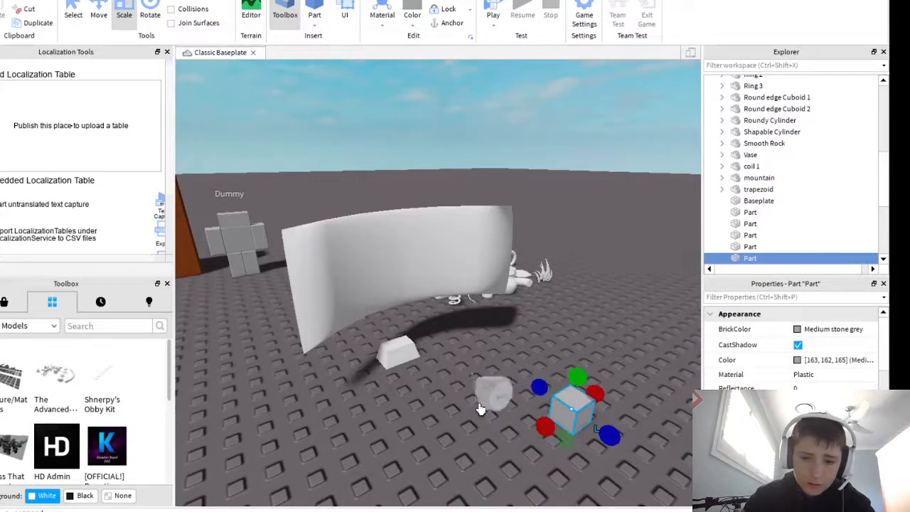
pyautogui.moveTo(576, 414); pyautogui.dragTo(402, 345)
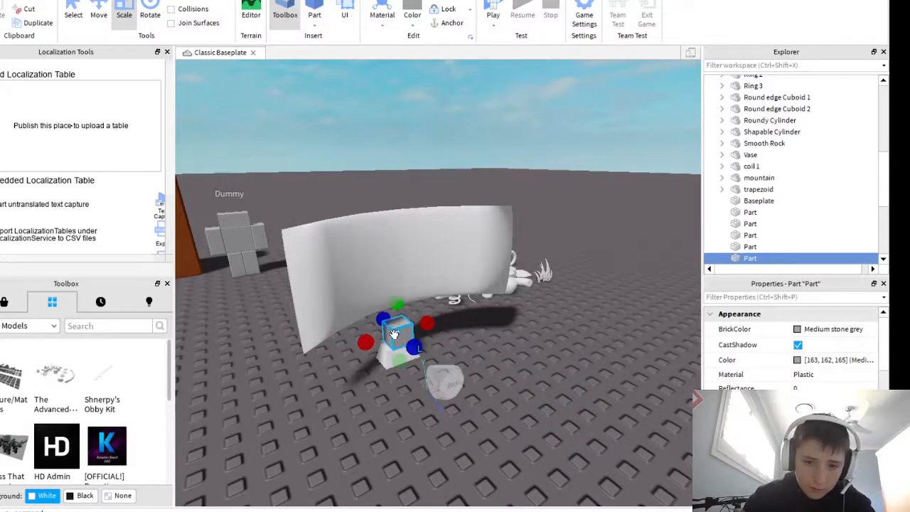
# Move the block off the trapezoid onto the baseplate and scale it into a tall, narrow post.
pyautogui.moveTo(455, 377); pyautogui.dragTo(455, 378, button='right')
pyautogui.moveTo(515, 339); pyautogui.dragTo(347, 428)
pyautogui.moveTo(343, 386); pyautogui.dragTo(321, 293)
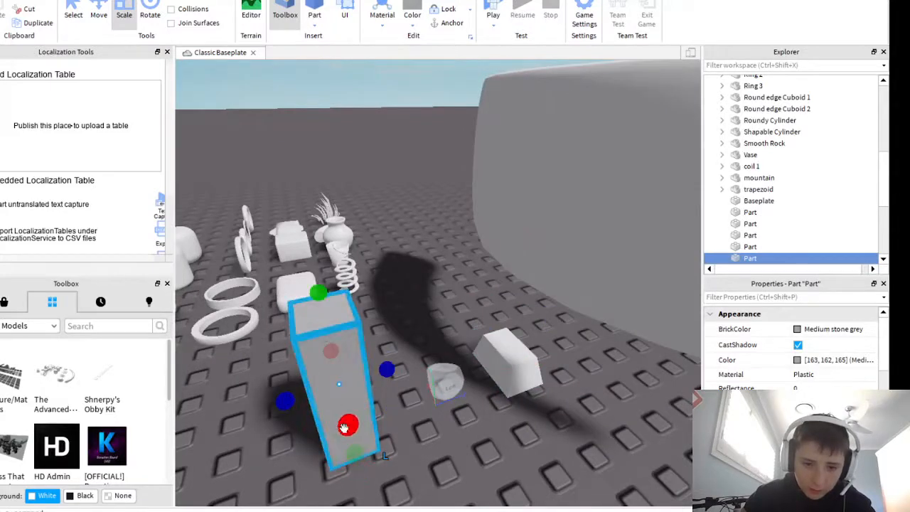
pyautogui.moveTo(344, 426); pyautogui.dragTo(345, 404)
pyautogui.moveTo(278, 395); pyautogui.dragTo(294, 379)
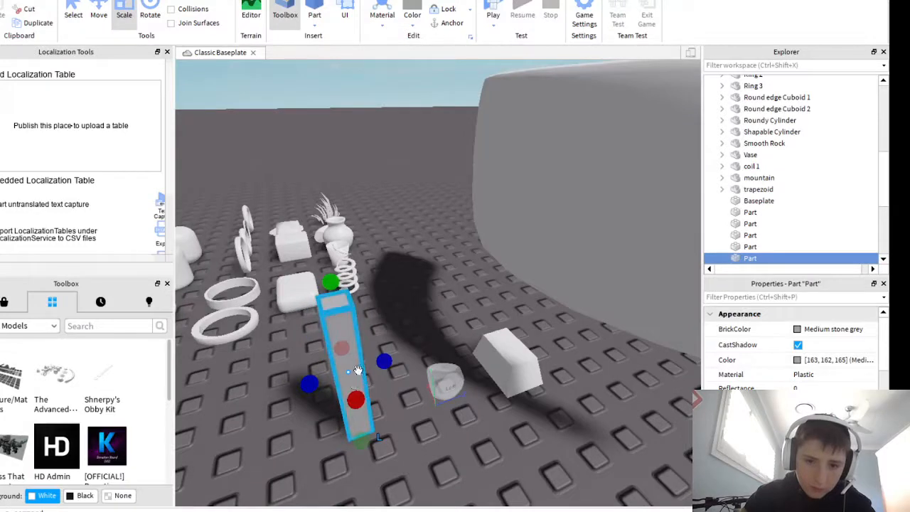
# Stand the post on top of the trapezoid base and stretch it upward behind the curved wall.
pyautogui.moveTo(349, 374); pyautogui.dragTo(518, 356)
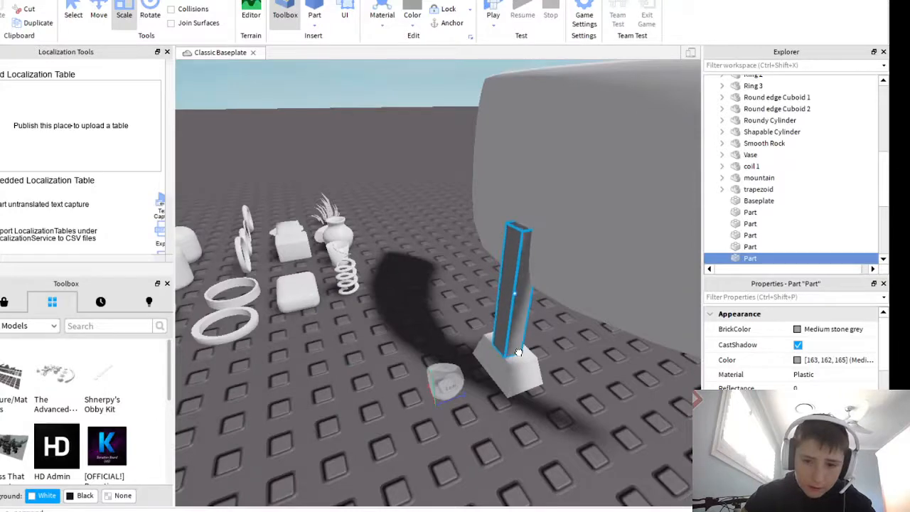
pyautogui.moveTo(519, 353); pyautogui.dragTo(517, 354)
pyautogui.click(510, 410)
pyautogui.moveTo(510, 415); pyautogui.dragTo(539, 311, button='right')
pyautogui.click(460, 315)
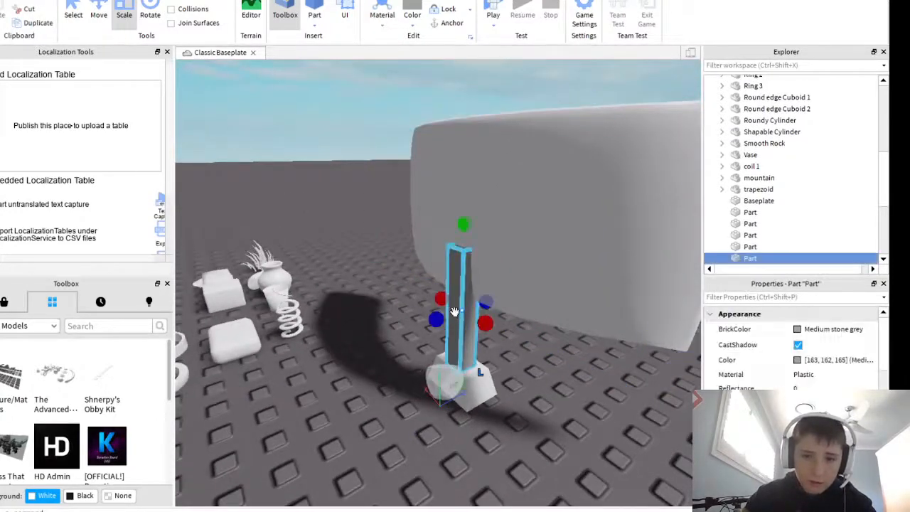
pyautogui.moveTo(464, 225); pyautogui.dragTo(469, 166)
pyautogui.click(499, 423)
pyautogui.moveTo(499, 423)
pyautogui.mouseDown(button='right')
pyautogui.moveTo(511, 395)
pyautogui.moveTo(564, 457)
pyautogui.moveTo(506, 420)
pyautogui.mouseUp(button='right')
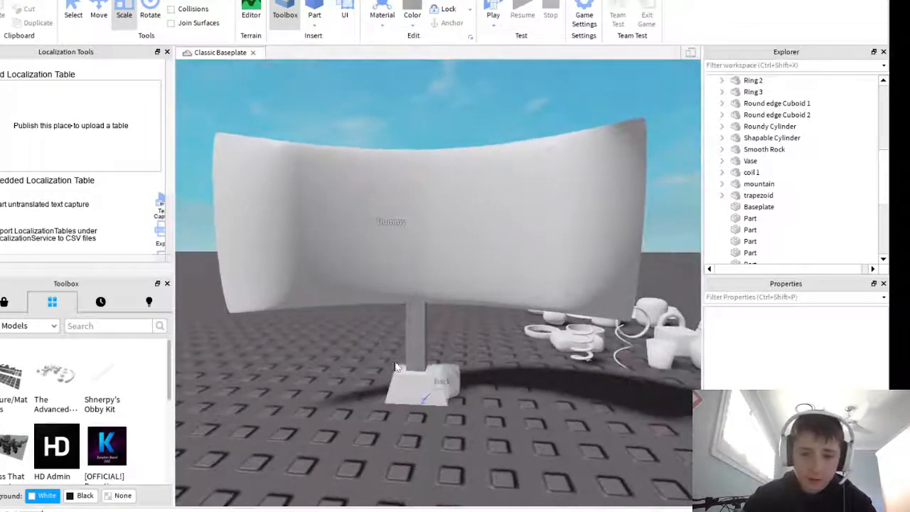
# Nudge the post and the trapezoid base sideways to line them up beneath the curved wall.
pyautogui.moveTo(420, 343); pyautogui.dragTo(421, 344, button='right')
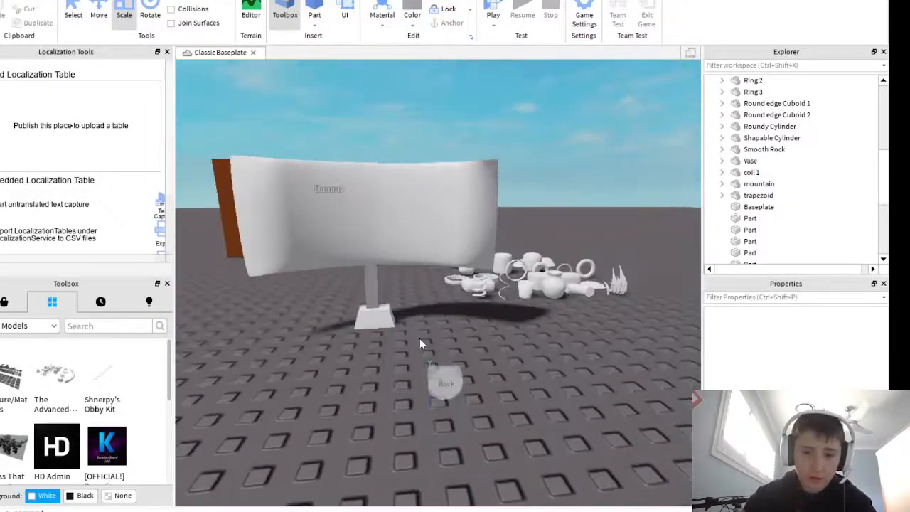
pyautogui.click(366, 291)
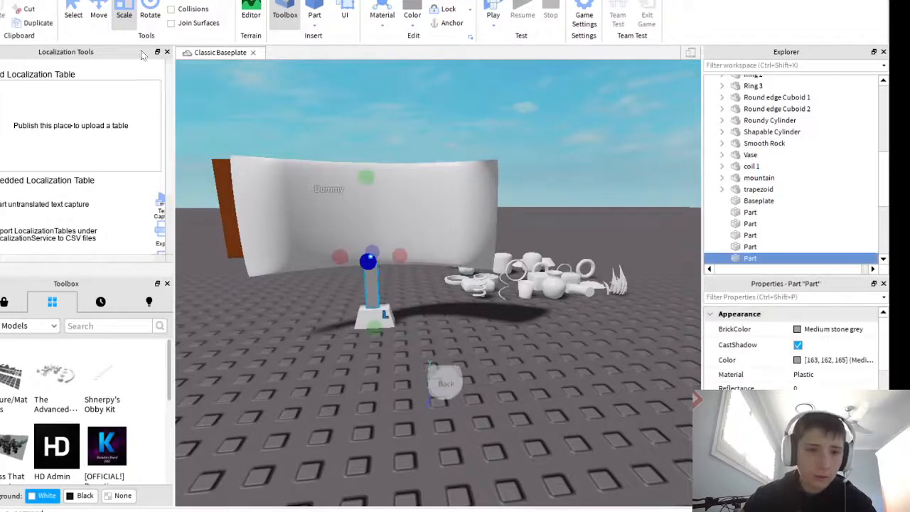
pyautogui.click(99, 17)
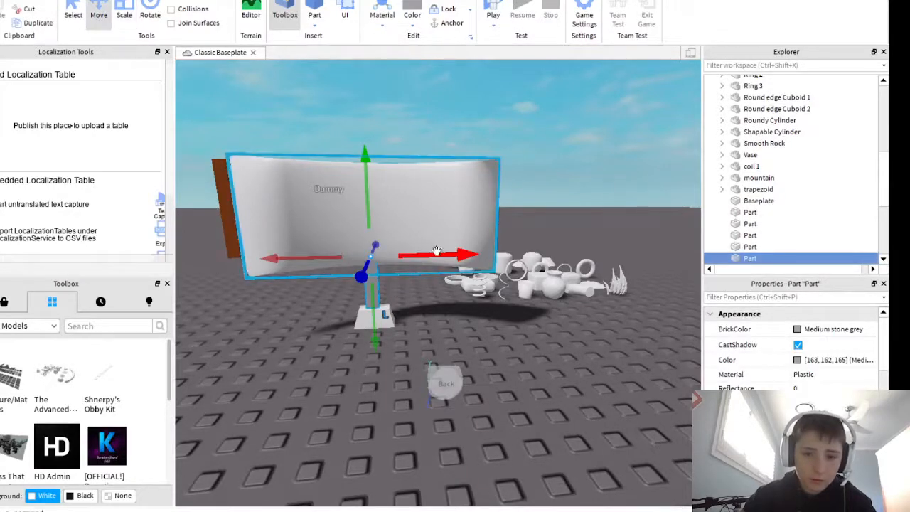
pyautogui.moveTo(436, 253); pyautogui.dragTo(436, 252)
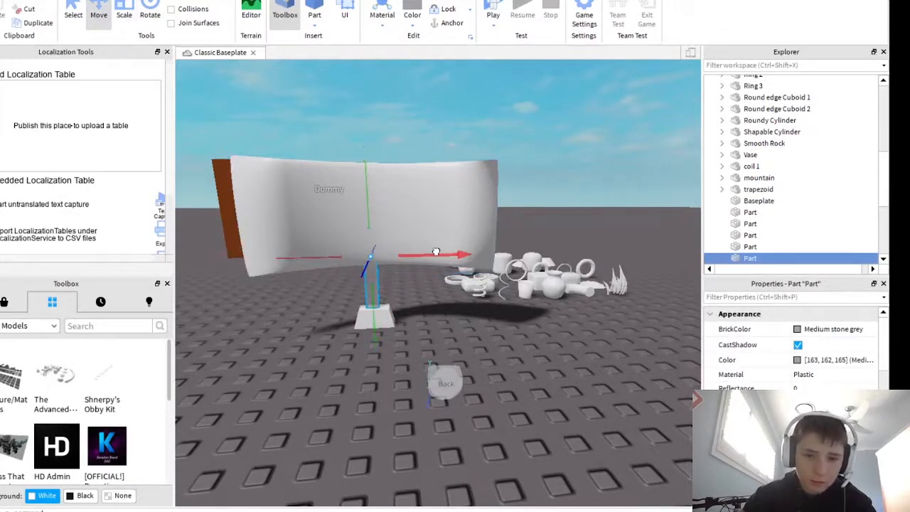
pyautogui.click(376, 316)
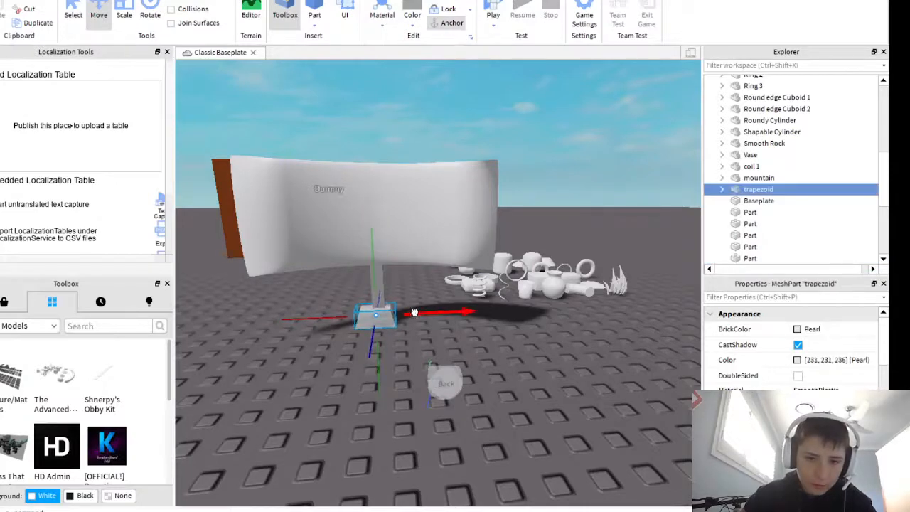
pyautogui.moveTo(414, 313)
pyautogui.mouseDown()
pyautogui.moveTo(426, 309)
pyautogui.moveTo(418, 328)
pyautogui.mouseUp()
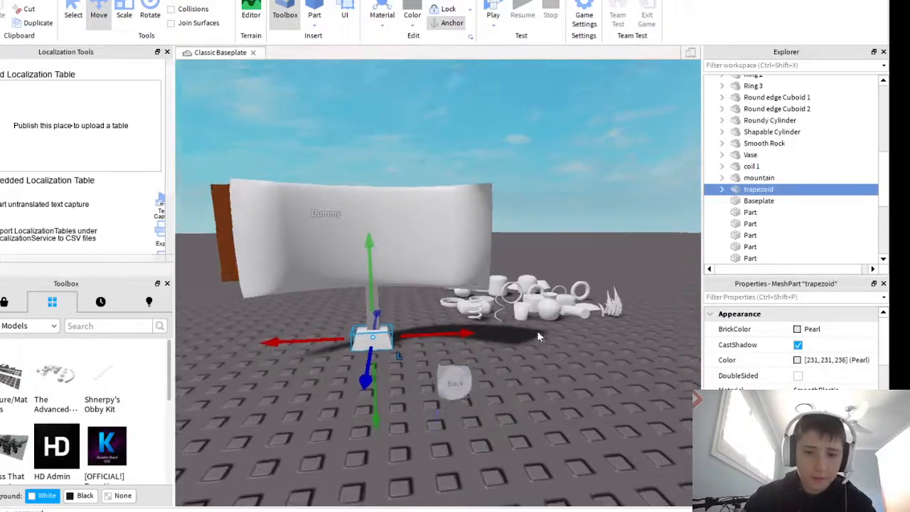
# Duplicate the ARC mesh that forms the curved wall.
pyautogui.click(522, 396)
pyautogui.press('w')
pyautogui.moveTo(522, 396); pyautogui.dragTo(517, 385, button='right')
pyautogui.press('s')
pyautogui.press('d')
pyautogui.press('a')
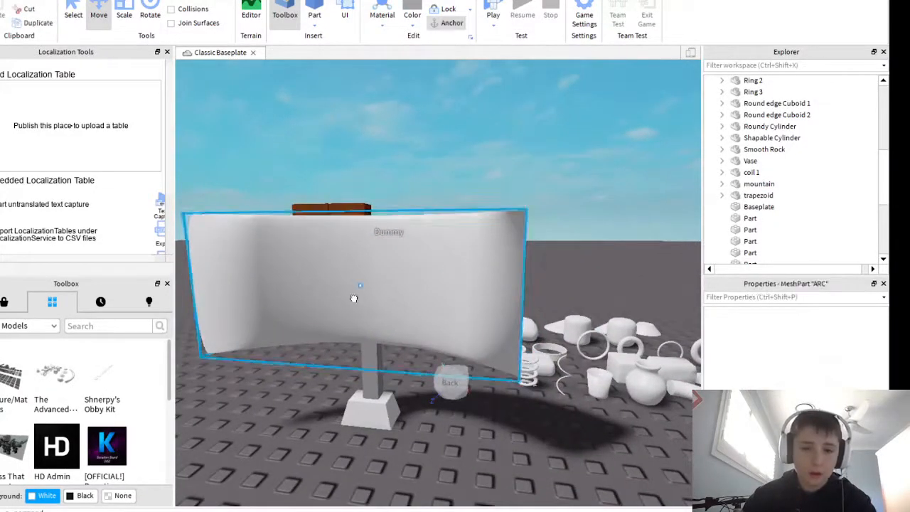
pyautogui.click(354, 299)
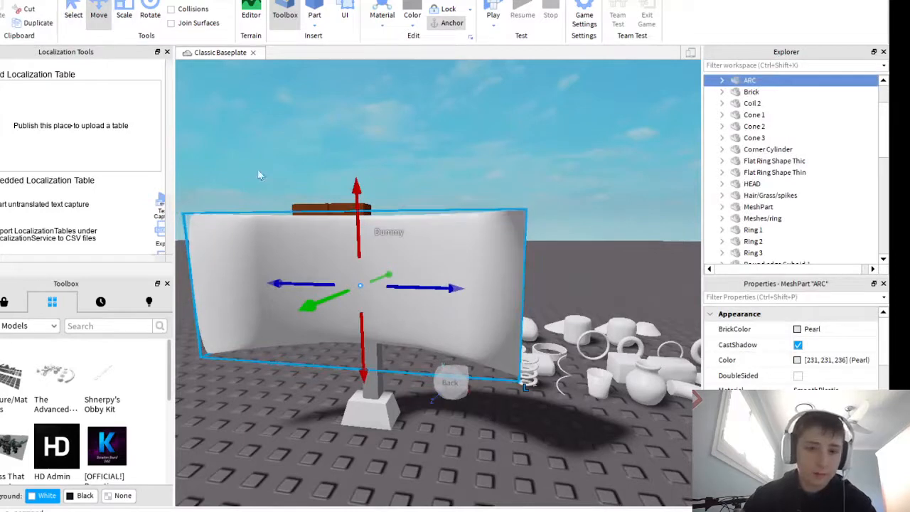
pyautogui.hotkey('ctrl', 'd')
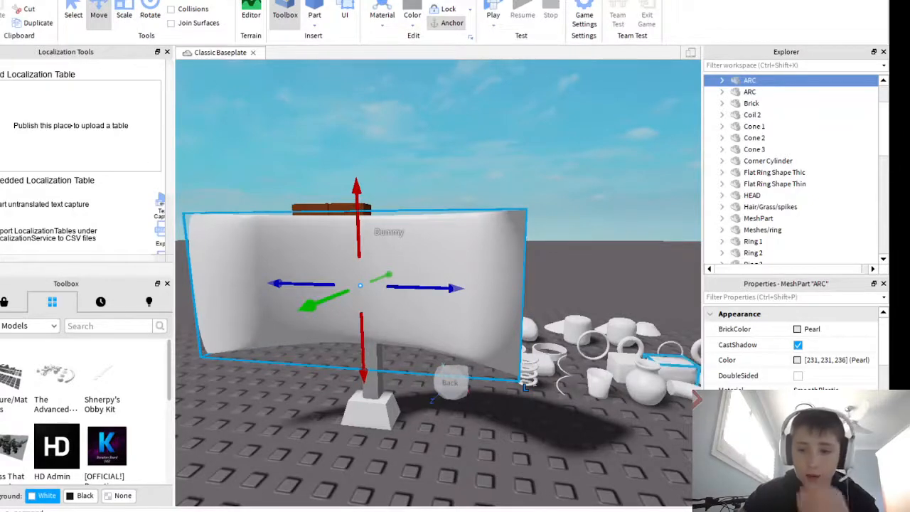
# Set the duplicated ARC mesh's BrickColor to Toothpaste and its material to Neon.
pyautogui.click(798, 331)
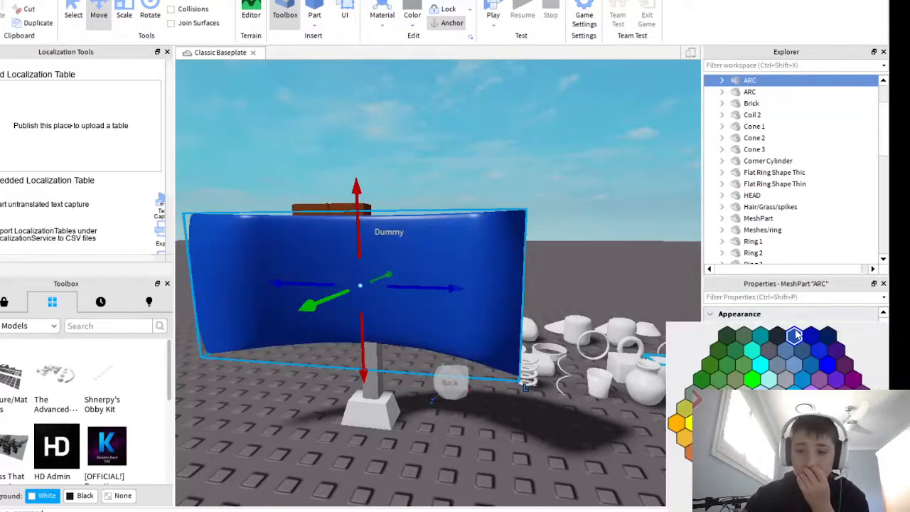
pyautogui.click(759, 365)
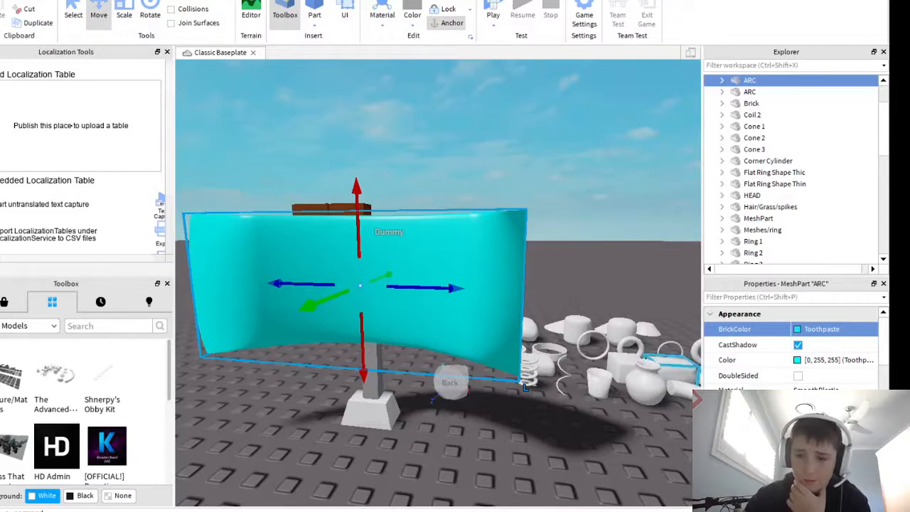
pyautogui.click(829, 391)
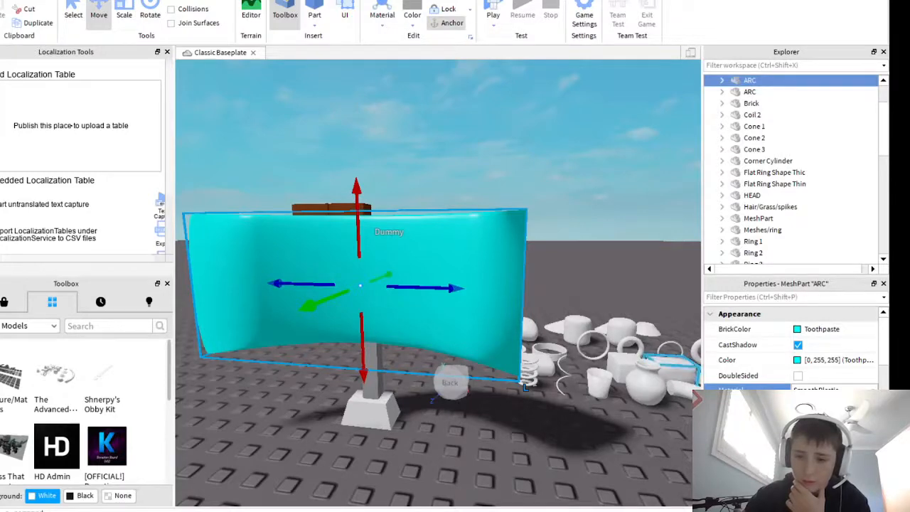
pyautogui.click(825, 441)
# Shift the glowing ARC copy slightly forward so it covers the front face of the white curved wall.
pyautogui.moveTo(472, 409); pyautogui.dragTo(488, 427, button='right')
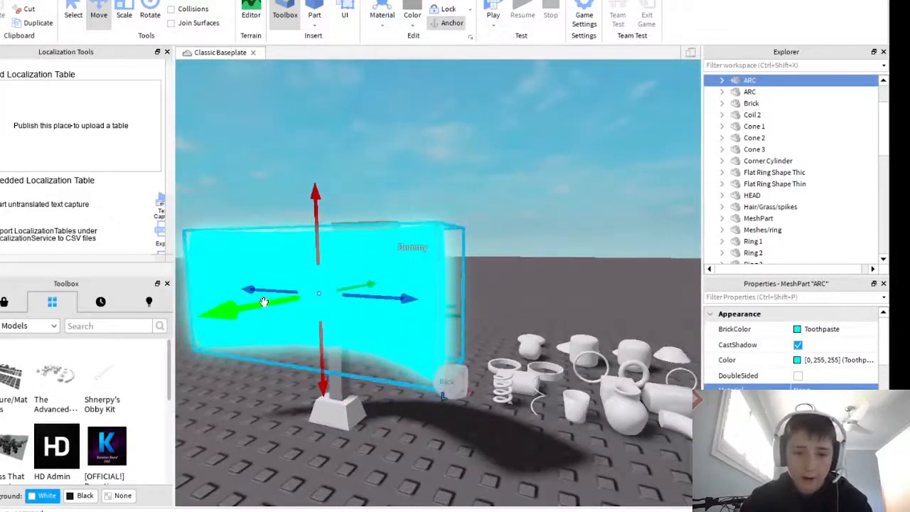
pyautogui.moveTo(263, 301); pyautogui.dragTo(303, 395)
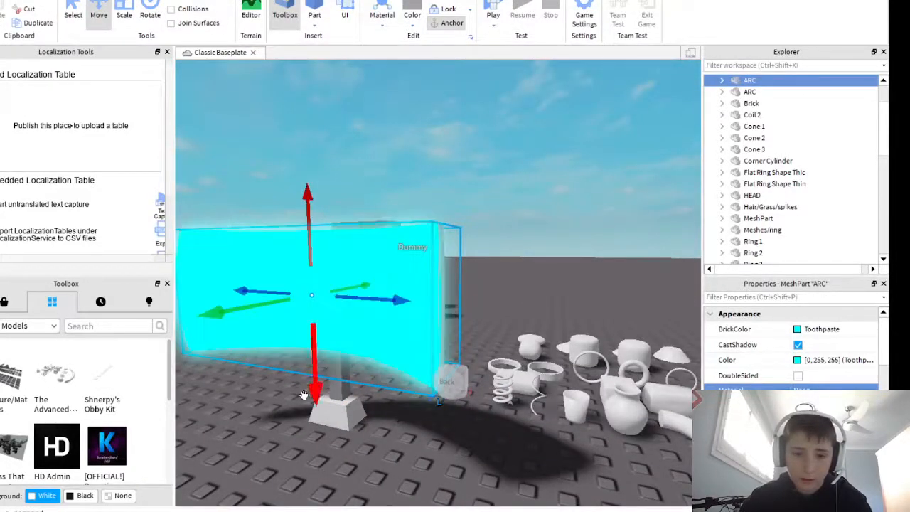
pyautogui.moveTo(400, 475); pyautogui.dragTo(409, 474, button='right')
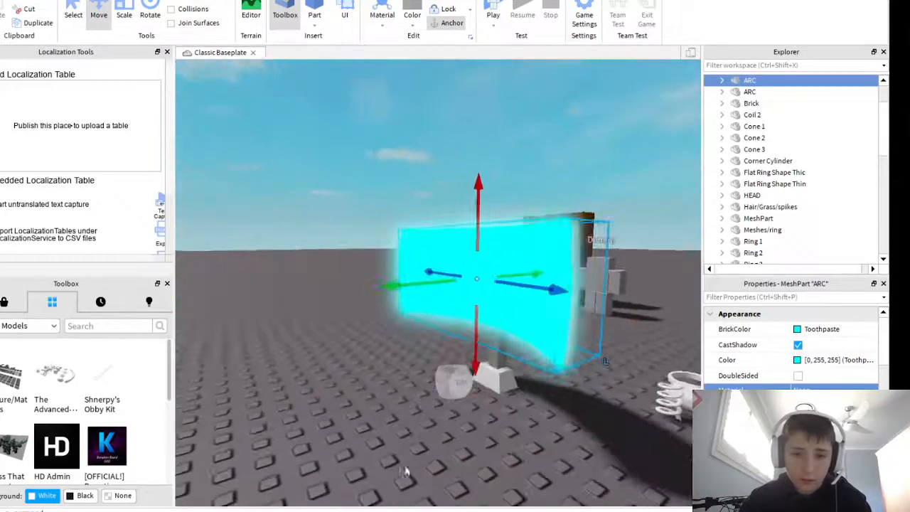
pyautogui.moveTo(417, 286); pyautogui.dragTo(415, 285)
pyautogui.moveTo(459, 380); pyautogui.dragTo(458, 385, button='right')
pyautogui.scroll(2, 458, 384)
pyautogui.scroll(-2, 457, 384)
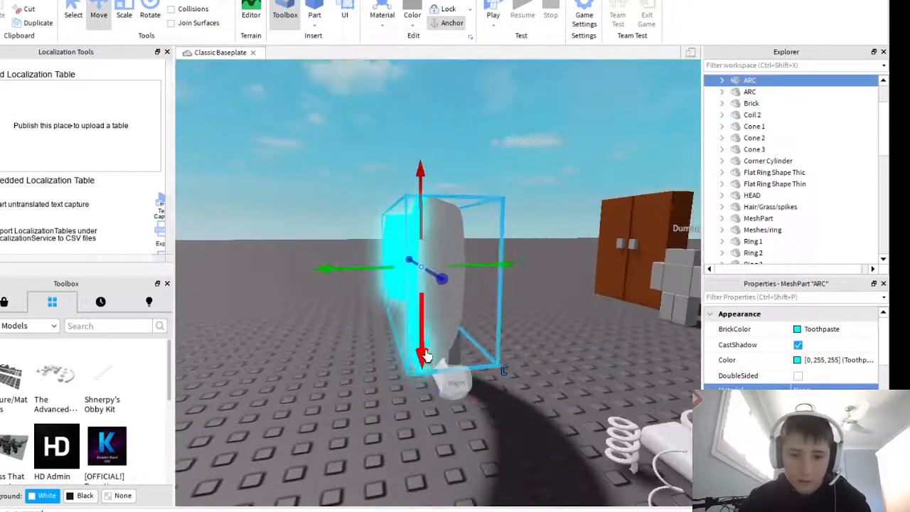
pyautogui.moveTo(369, 269); pyautogui.dragTo(363, 274)
pyautogui.moveTo(363, 274); pyautogui.dragTo(361, 276)
pyautogui.click(357, 406)
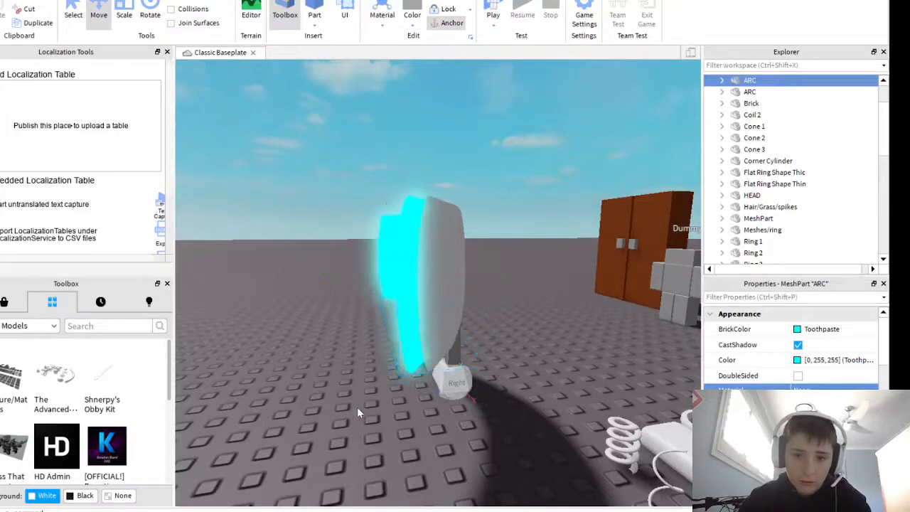
pyautogui.moveTo(393, 395); pyautogui.dragTo(389, 391, button='right')
pyautogui.scroll(-4, 391, 389)
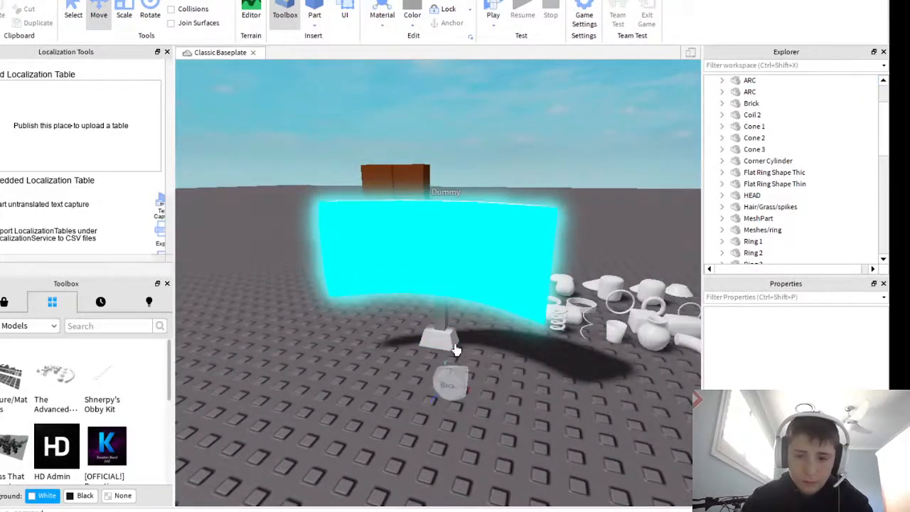
# Set the trapezoid base's BrickColor to Medium stone grey to match the post.
pyautogui.press('w')
pyautogui.moveTo(450, 349); pyautogui.dragTo(529, 317, button='right')
pyautogui.press('a')
pyautogui.click(529, 316)
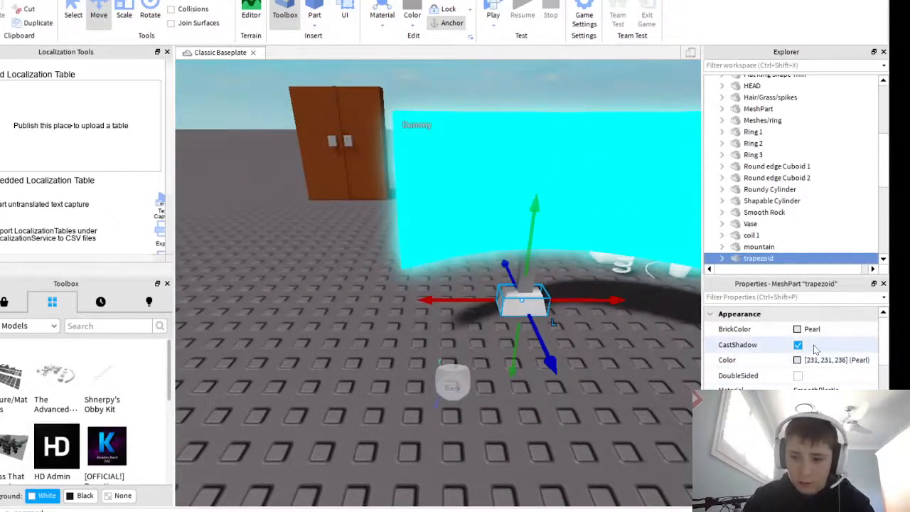
pyautogui.click(798, 329)
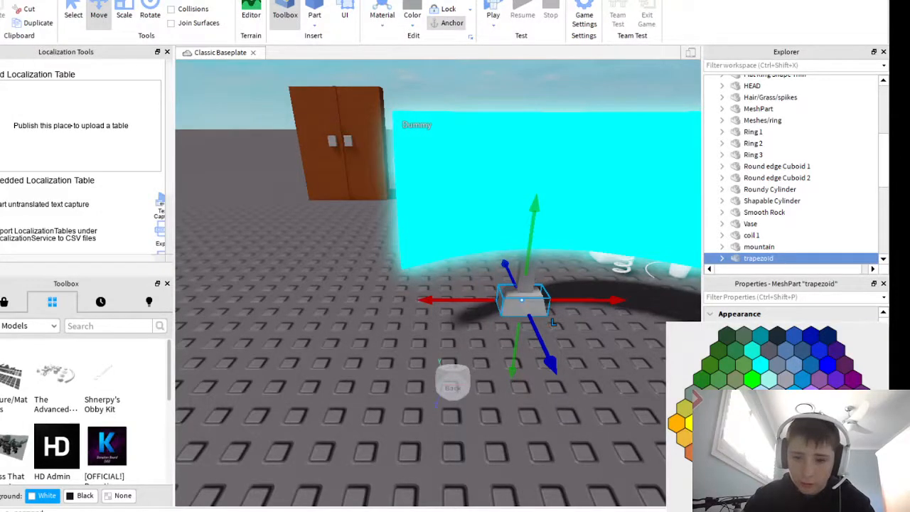
pyautogui.moveTo(484, 365); pyautogui.dragTo(482, 365, button='right')
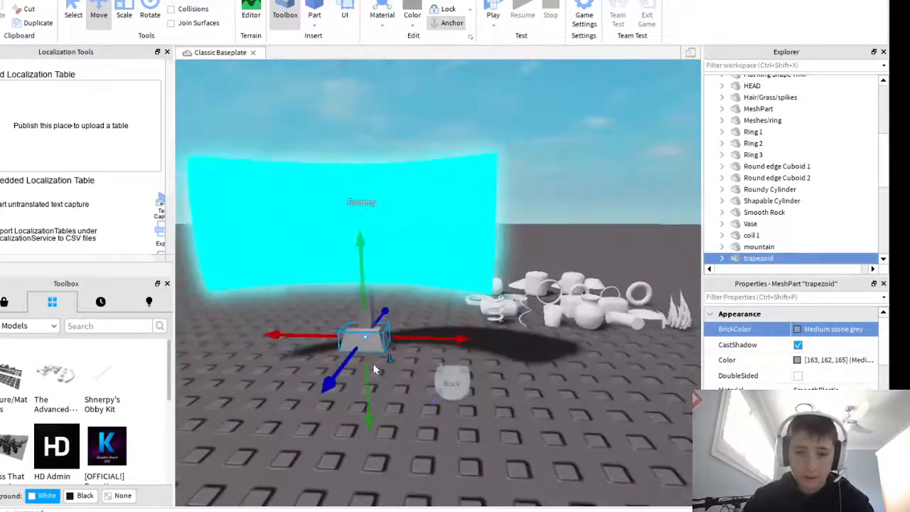
# Examine the curved screen on its stand and the mesh collection by selecting each group, and clear the selection.
pyautogui.click(345, 396)
pyautogui.moveTo(344, 396); pyautogui.dragTo(306, 238, button='right')
pyautogui.moveTo(311, 296); pyautogui.dragTo(559, 462)
pyautogui.press('d')
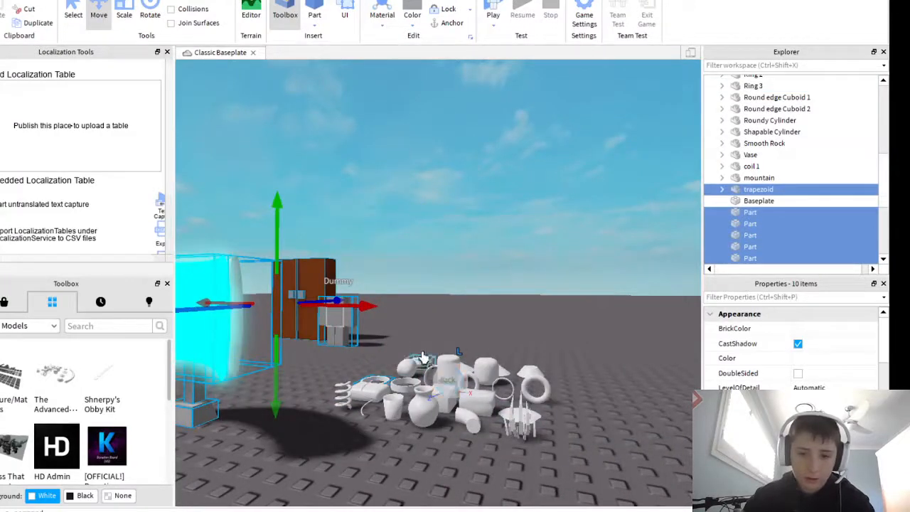
pyautogui.moveTo(377, 318); pyautogui.dragTo(569, 469)
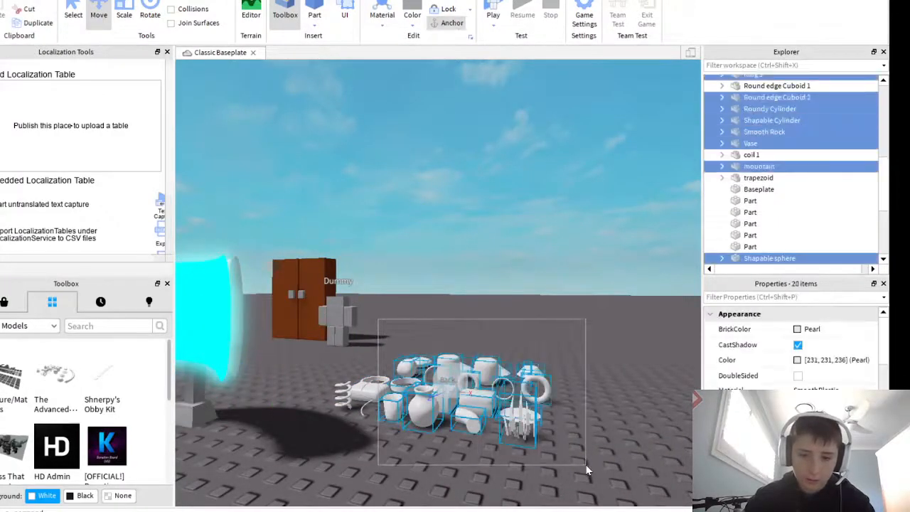
pyautogui.click(366, 459)
pyautogui.rightClick(365, 459)
pyautogui.press('Escape')
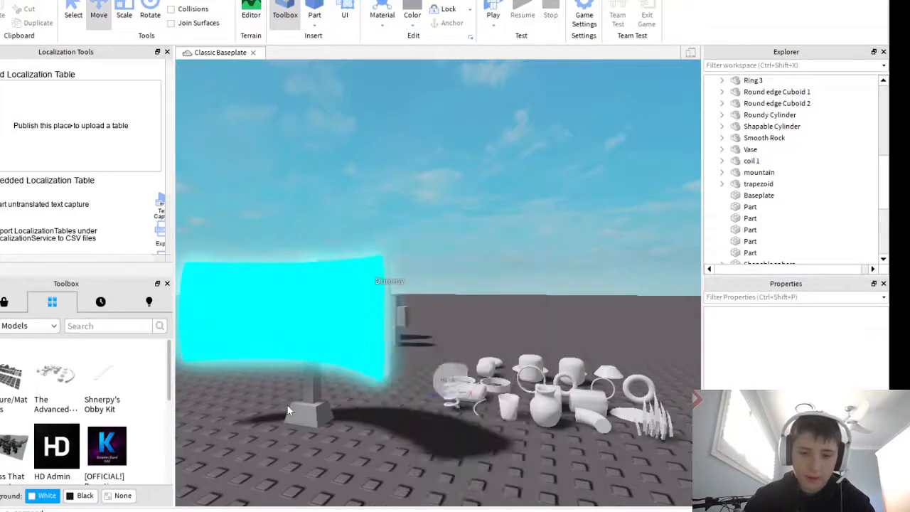
pyautogui.moveTo(193, 311); pyautogui.dragTo(421, 458)
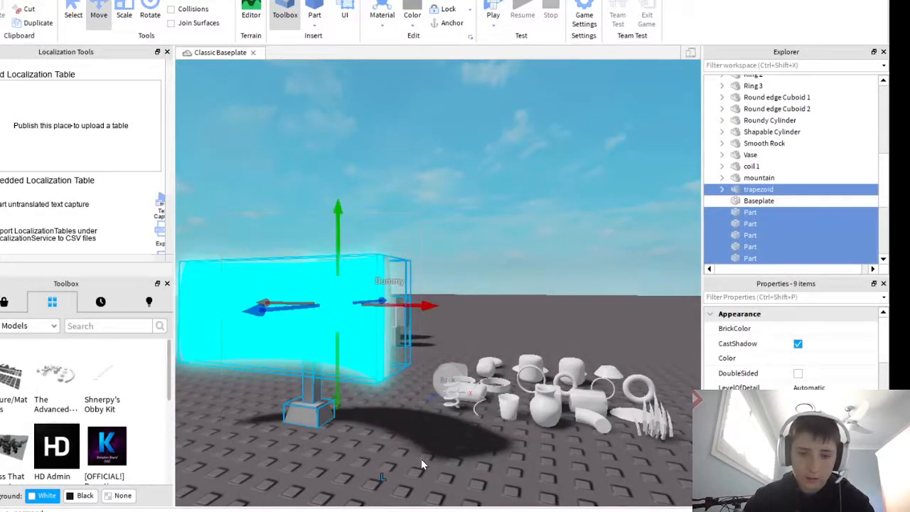
pyautogui.hotkey('ctrl', 'g')
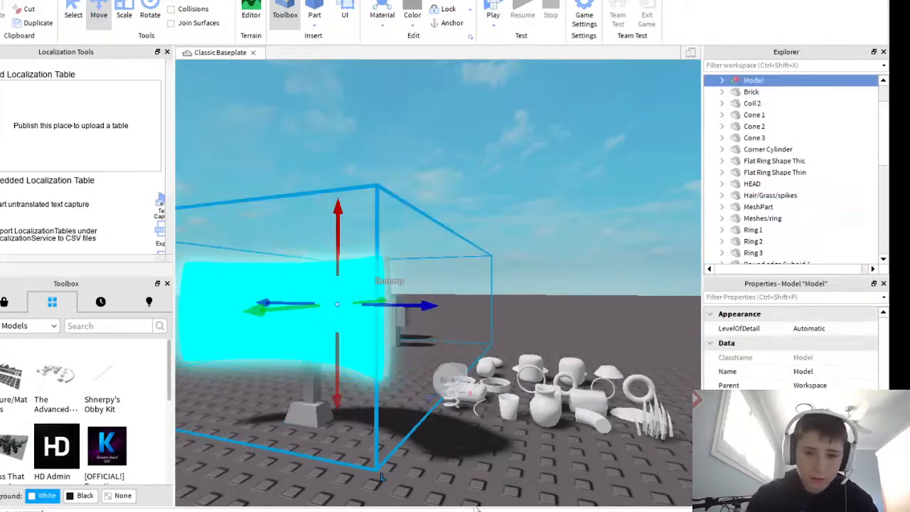
pyautogui.scroll(-4, 487, 339)
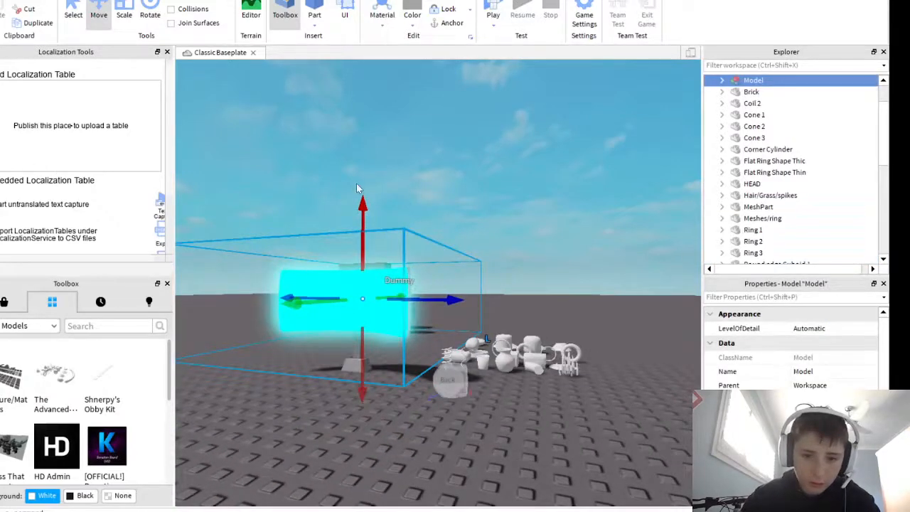
pyautogui.moveTo(375, 302); pyautogui.dragTo(280, 386)
pyautogui.moveTo(304, 378); pyautogui.dragTo(386, 367, button='right')
pyautogui.press('w')
pyautogui.scroll(-3, 398, 368)
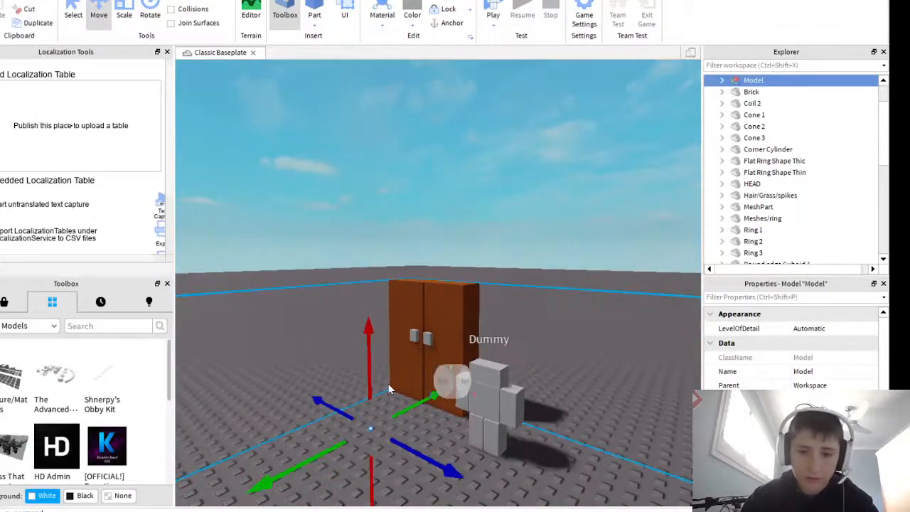
pyautogui.rightClick(409, 369)
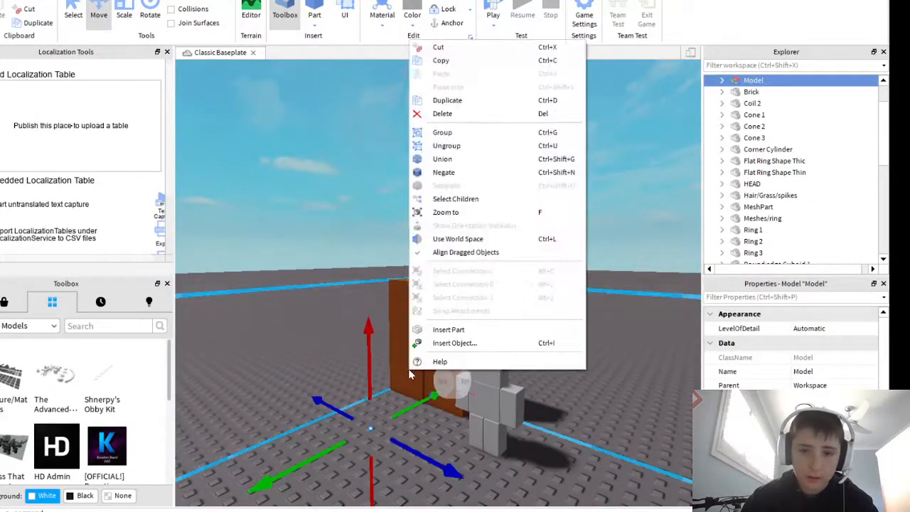
pyautogui.click(447, 145)
# Group only the curved screen, its glowing front, post and trapezoid base into one model and shift it slightly across the baseplate.
pyautogui.scroll(5, 427, 327)
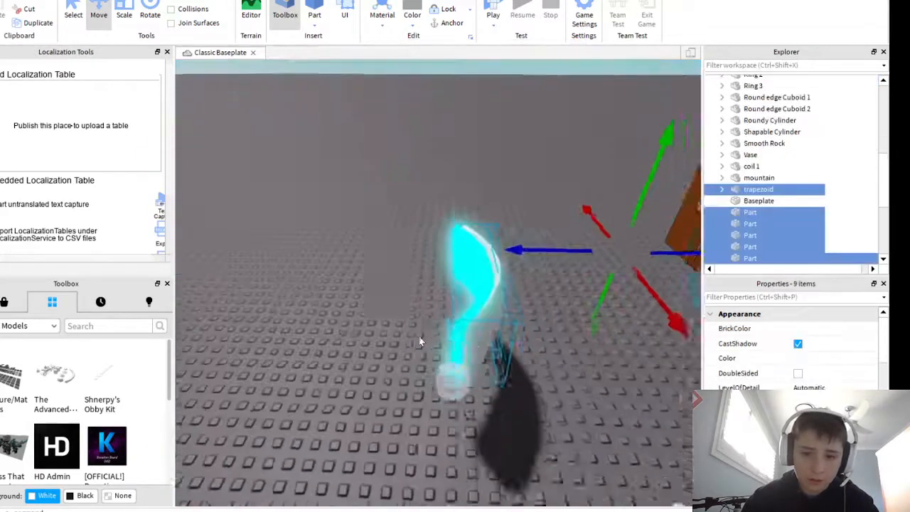
pyautogui.moveTo(419, 342); pyautogui.dragTo(394, 314, button='right')
pyautogui.moveTo(373, 198); pyautogui.dragTo(543, 408)
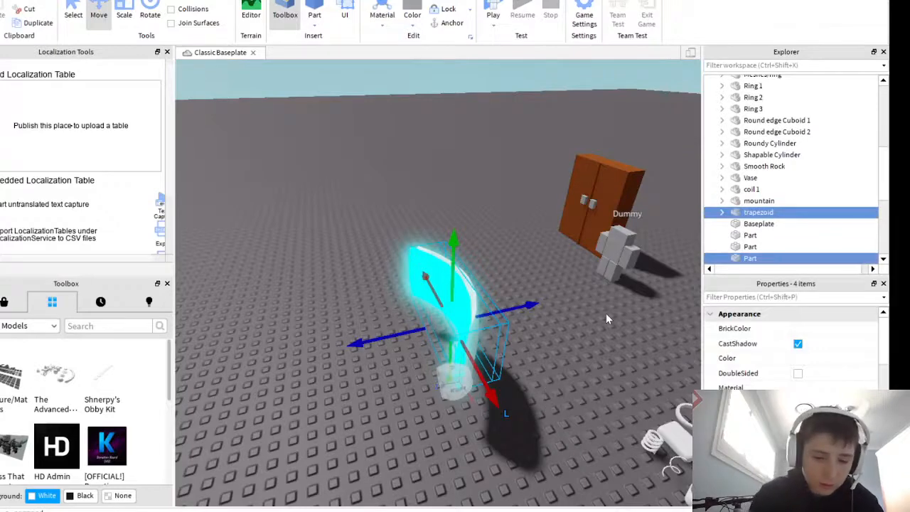
pyautogui.hotkey('ctrl', 'g')
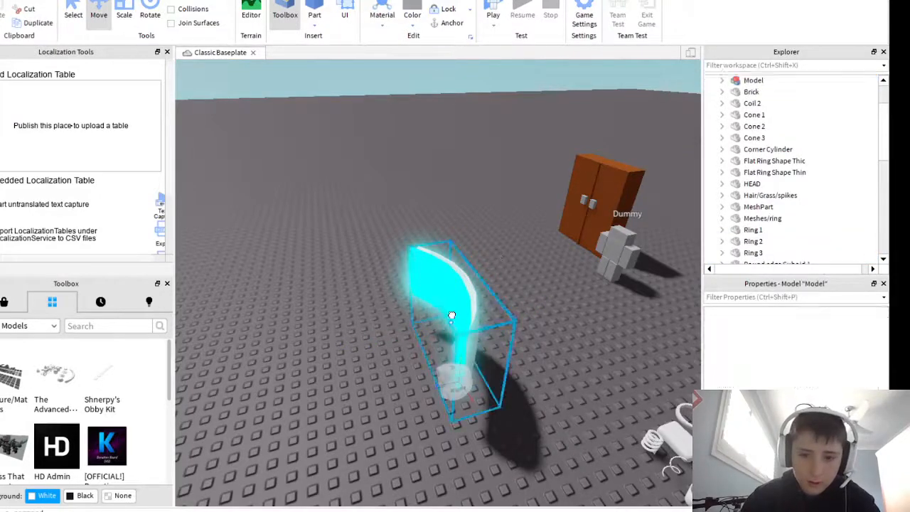
pyautogui.moveTo(451, 315); pyautogui.dragTo(416, 356)
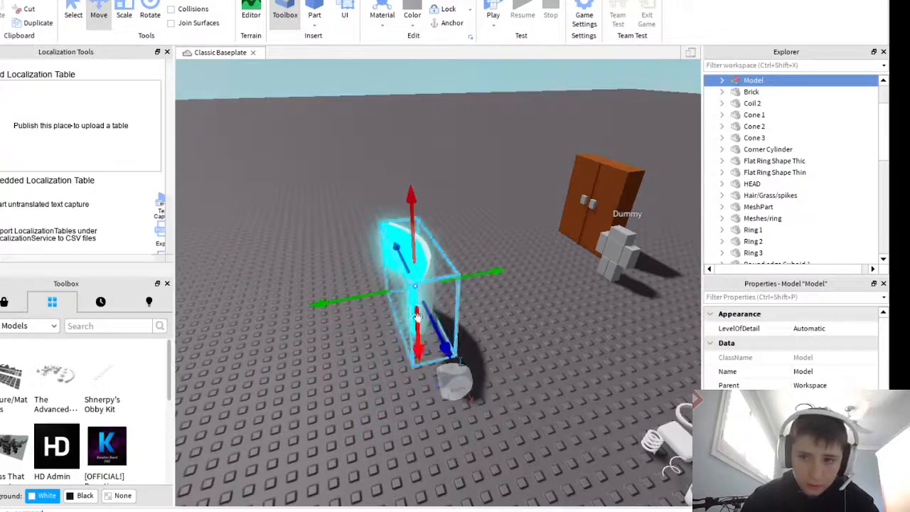
# Name the curved screen model tv and move it a little further along the baseplate.
pyautogui.click(811, 371)
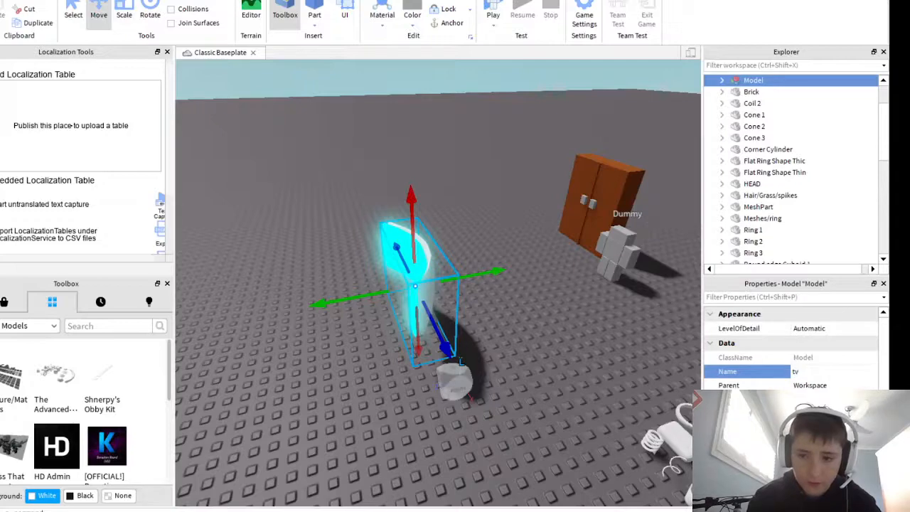
pyautogui.moveTo(398, 330); pyautogui.dragTo(397, 332, button='right')
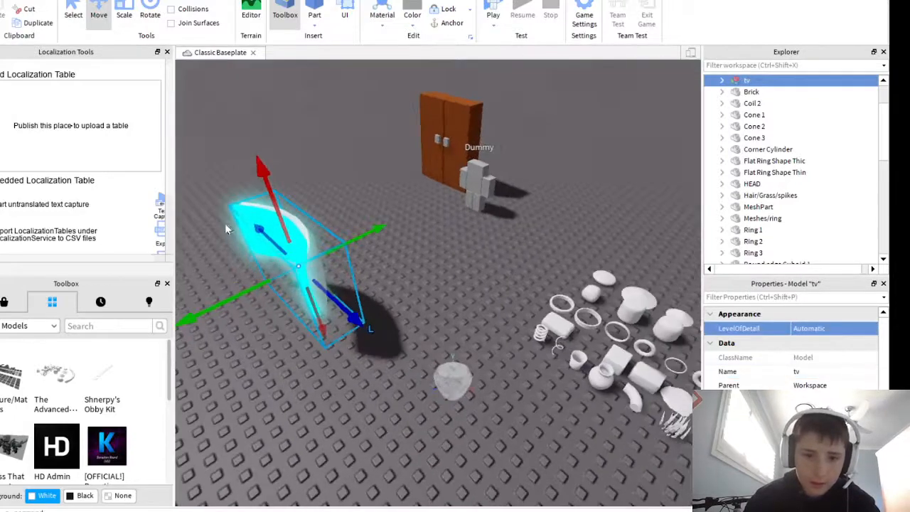
pyautogui.moveTo(279, 246); pyautogui.dragTo(270, 264)
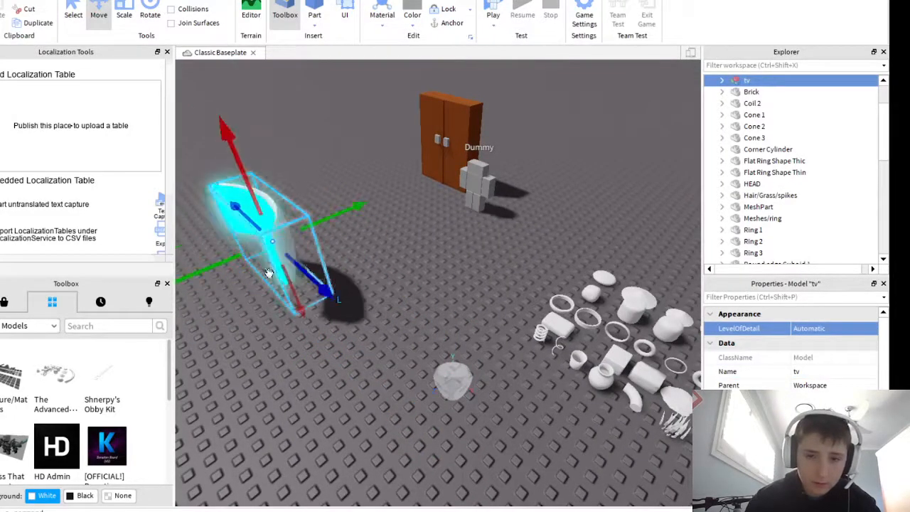
# Undo the accidental shift of the wooden door panel and move the Dummy well away from the doors.
pyautogui.click(460, 146)
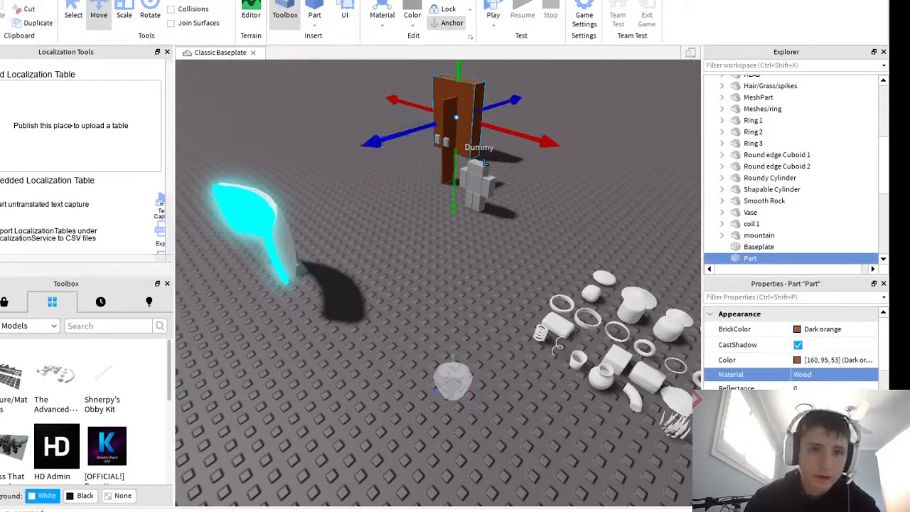
pyautogui.hotkey('ctrl', 'z')
pyautogui.moveTo(187, 101); pyautogui.dragTo(234, 128, button='right')
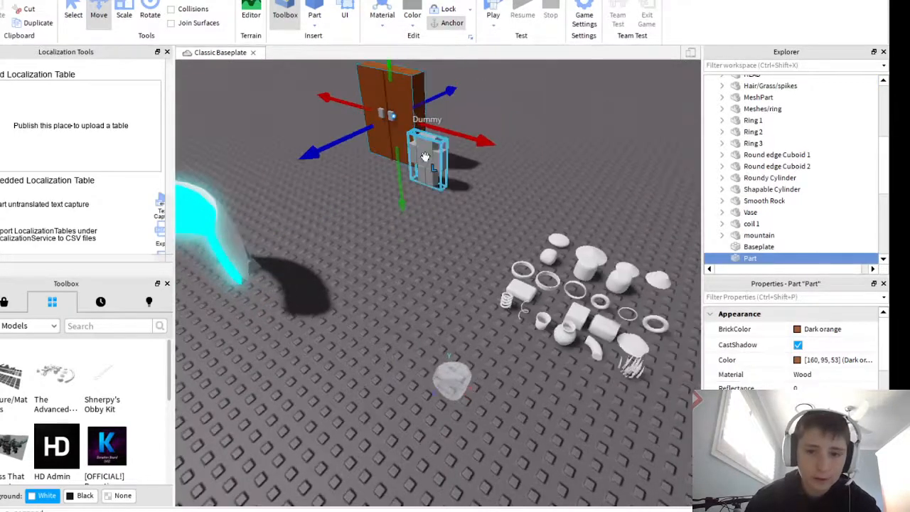
pyautogui.moveTo(427, 157); pyautogui.dragTo(644, 158)
# Group the two wooden doors and their handles into one model and move it slightly towards the tv.
pyautogui.moveTo(458, 191); pyautogui.dragTo(363, 131, button='right')
pyautogui.moveTo(363, 132); pyautogui.dragTo(526, 272)
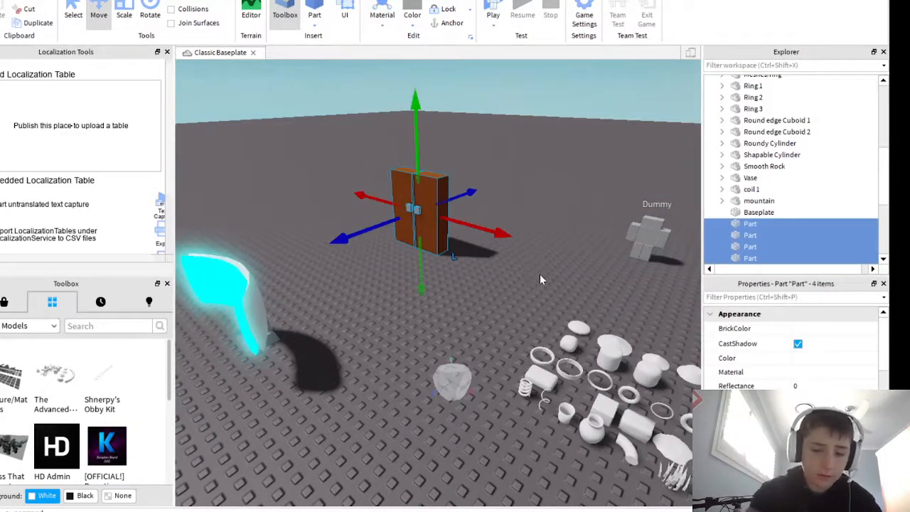
pyautogui.hotkey('ctrl', 'g')
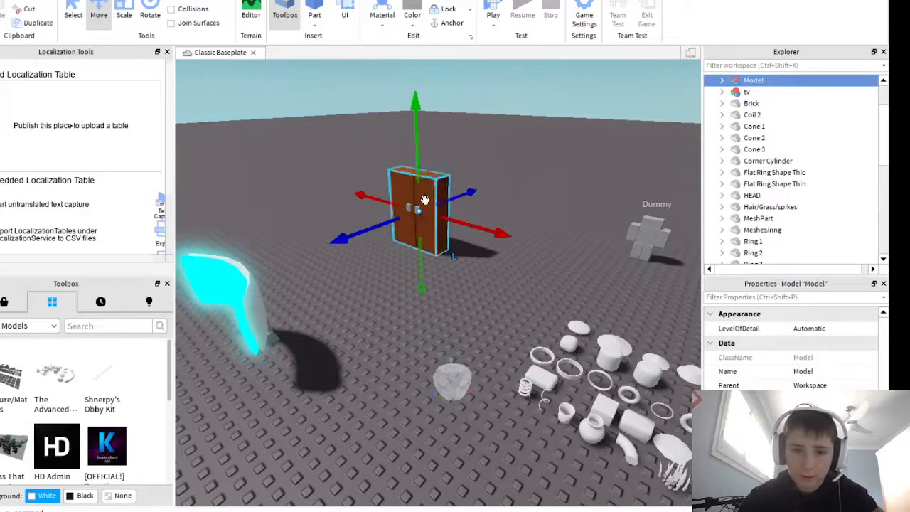
pyautogui.moveTo(420, 210); pyautogui.dragTo(388, 235)
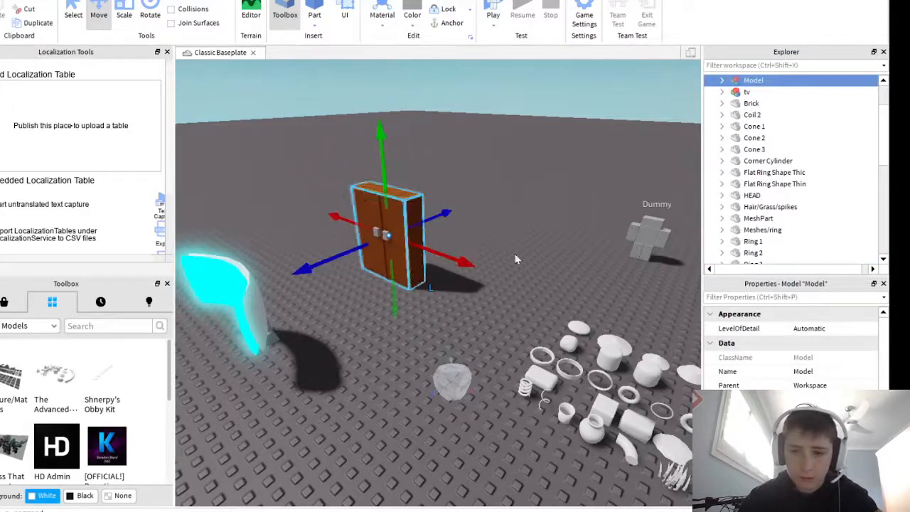
# Name the grouped wooden double door model cupboard.
pyautogui.click(871, 371)
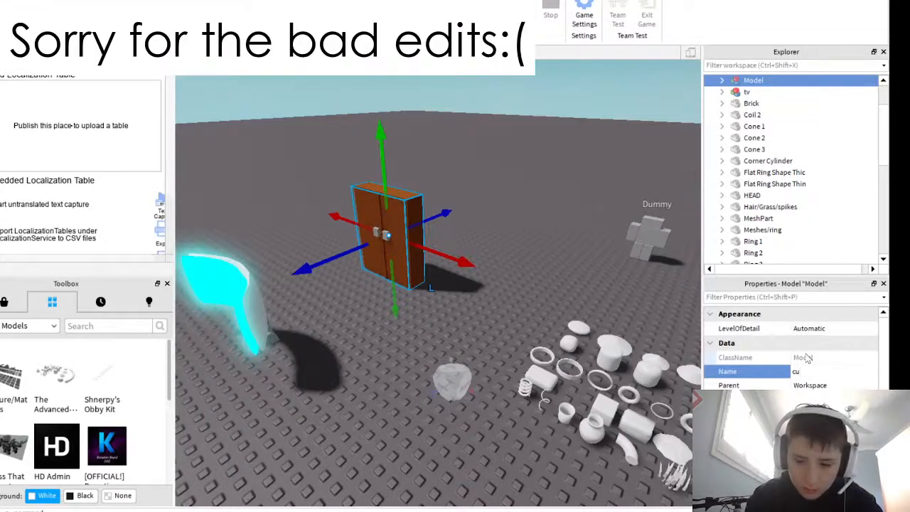
pyautogui.write('rd')
pyautogui.press('Return')
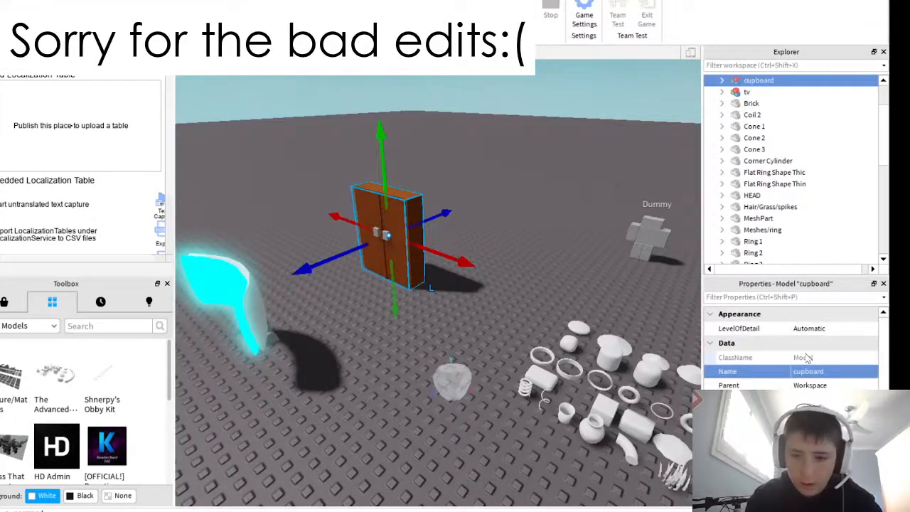
pyautogui.click(810, 386)
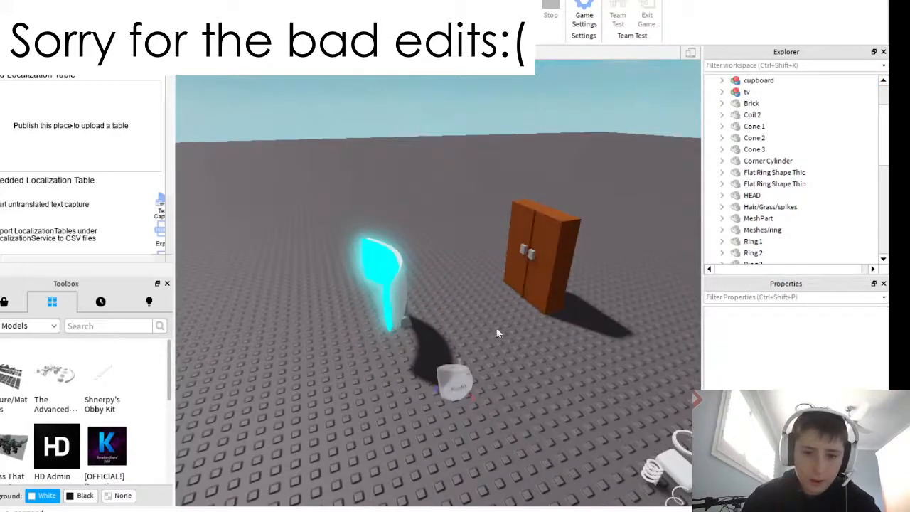
# Move the cupboard model beside the tv and view both models together from the front.
pyautogui.moveTo(494, 273); pyautogui.dragTo(347, 296)
pyautogui.moveTo(347, 291); pyautogui.dragTo(554, 349, button='right')
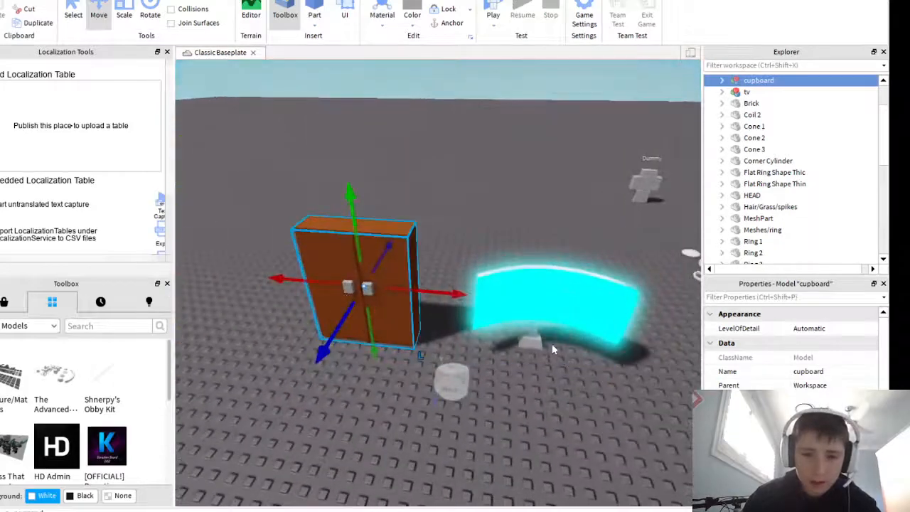
pyautogui.press('d')
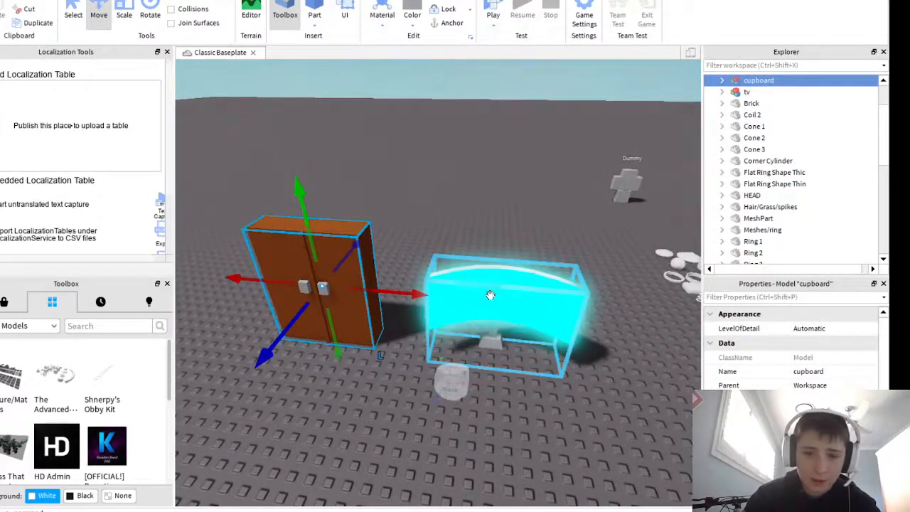
pyautogui.press('a')
pyautogui.moveTo(413, 302); pyautogui.dragTo(437, 303, button='right')
pyautogui.press('s')
pyautogui.press('w')
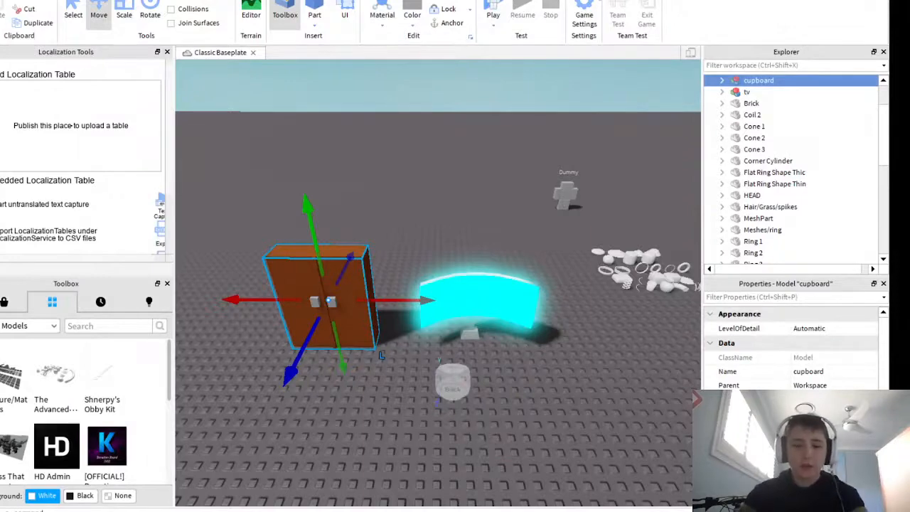
pyautogui.moveTo(433, 154); pyautogui.dragTo(434, 153, button='right')
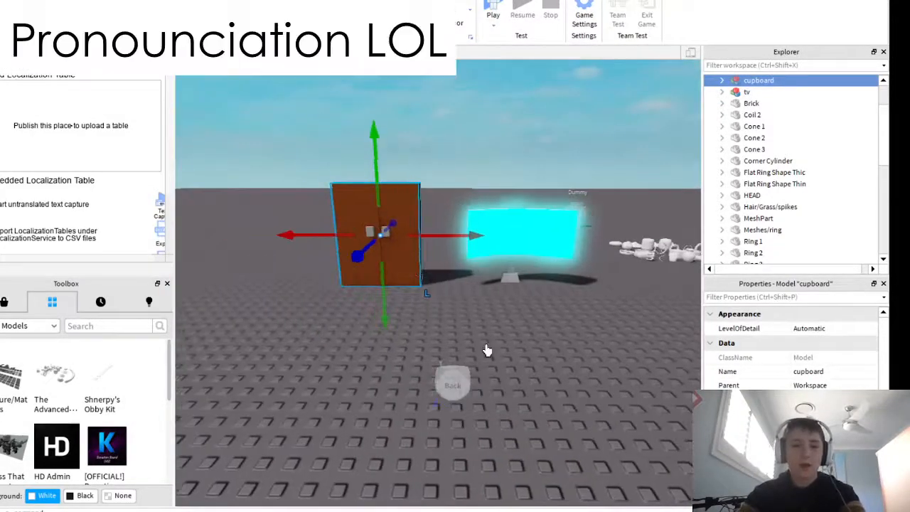
# Insert a new block part on an empty area of the baseplate and shift it slightly forward.
pyautogui.moveTo(487, 349); pyautogui.dragTo(417, 259, button='right')
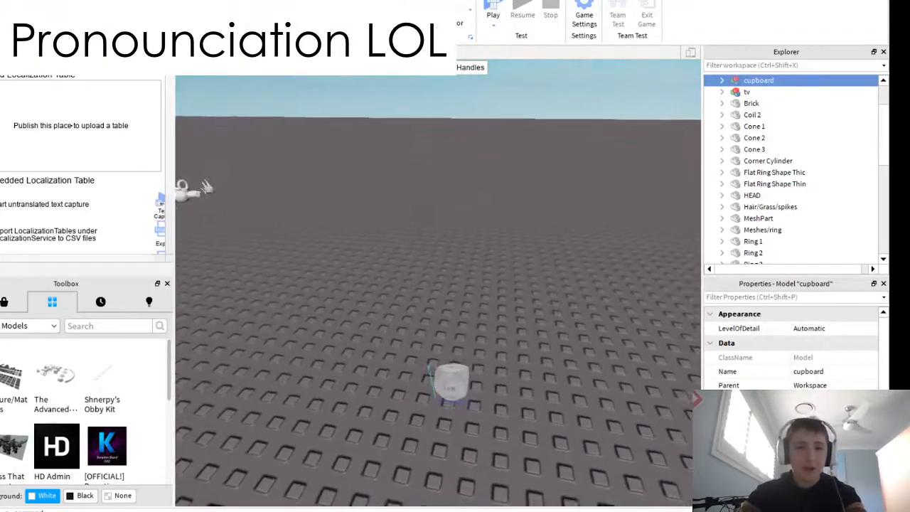
pyautogui.click(313, 24)
pyautogui.click(332, 36)
pyautogui.moveTo(442, 151); pyautogui.dragTo(443, 166, button='right')
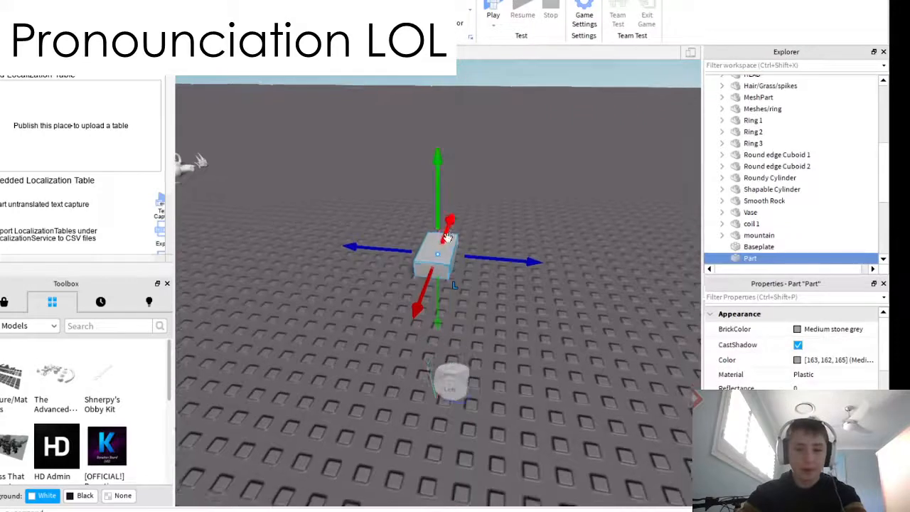
pyautogui.moveTo(440, 246); pyautogui.dragTo(426, 284)
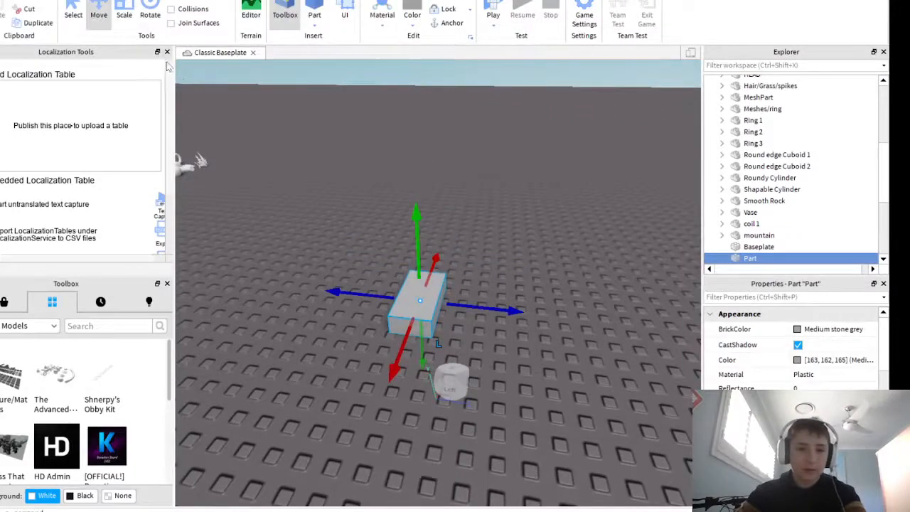
# Scale the new block part down to a thin, roughly square plate lying on the baseplate.
pyautogui.click(124, 16)
pyautogui.moveTo(391, 347); pyautogui.dragTo(413, 317)
pyautogui.moveTo(418, 257); pyautogui.dragTo(422, 273)
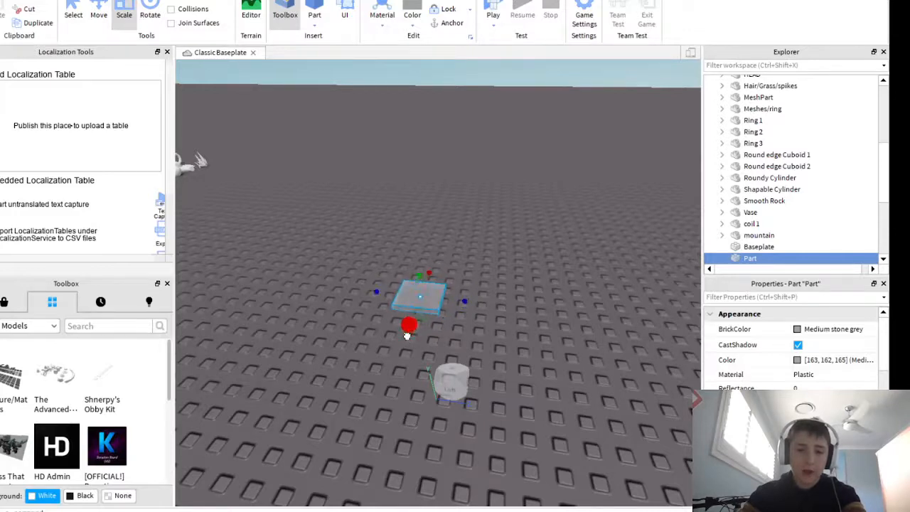
pyautogui.moveTo(376, 291)
pyautogui.mouseDown()
pyautogui.moveTo(362, 305)
pyautogui.moveTo(374, 302)
pyautogui.mouseUp()
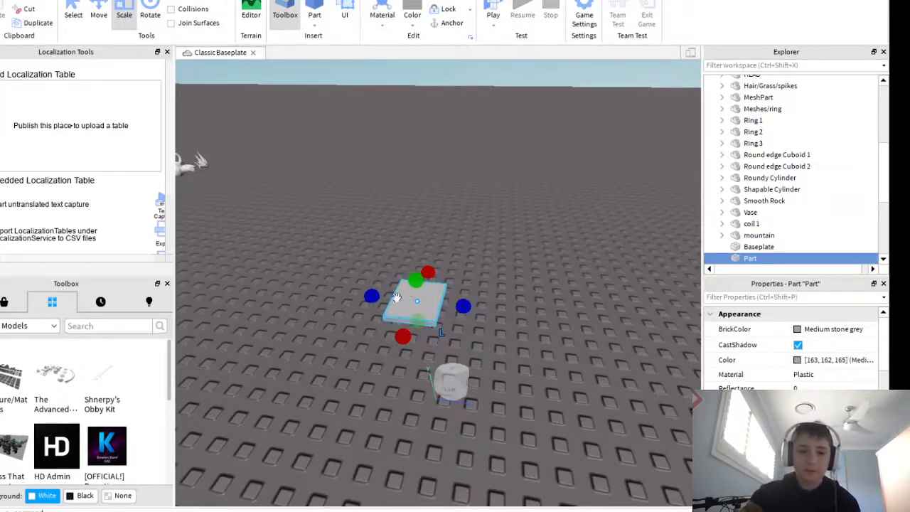
# Examine the thin plate up close from several angles.
pyautogui.moveTo(465, 244); pyautogui.dragTo(465, 244, button='right')
pyautogui.press('w')
pyautogui.press('a')
pyautogui.press('d')
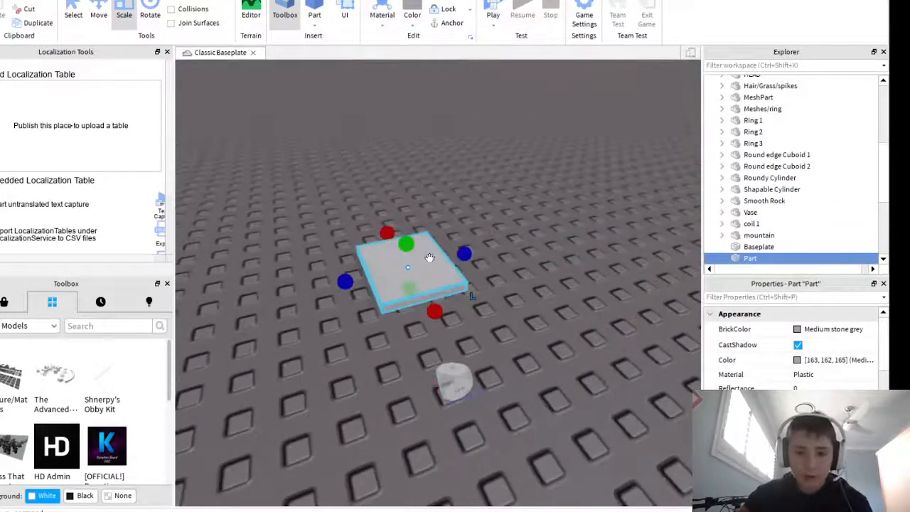
pyautogui.press('d')
pyautogui.moveTo(415, 272); pyautogui.dragTo(469, 287, button='right')
pyautogui.press('d')
pyautogui.press('a')
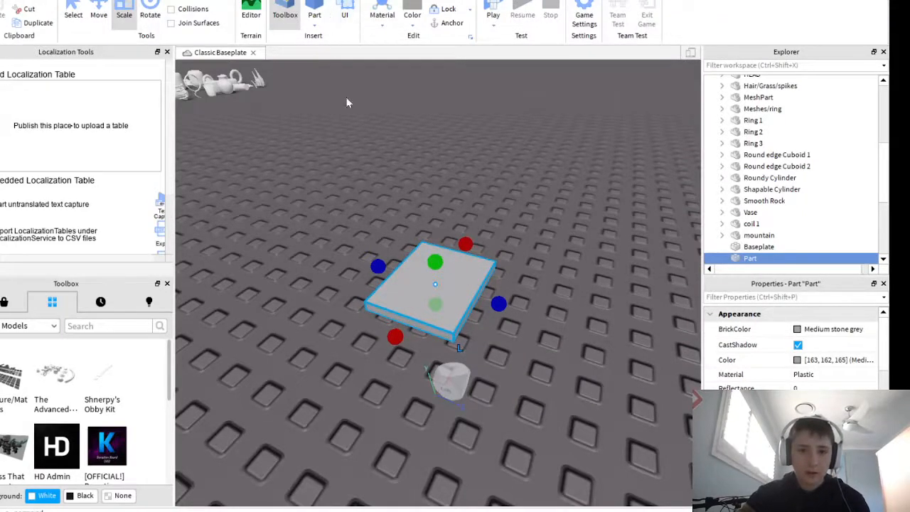
# Duplicate the anchored plate and raise the copy so it rests directly on top of the original.
pyautogui.moveTo(472, 158); pyautogui.dragTo(463, 280, button='right')
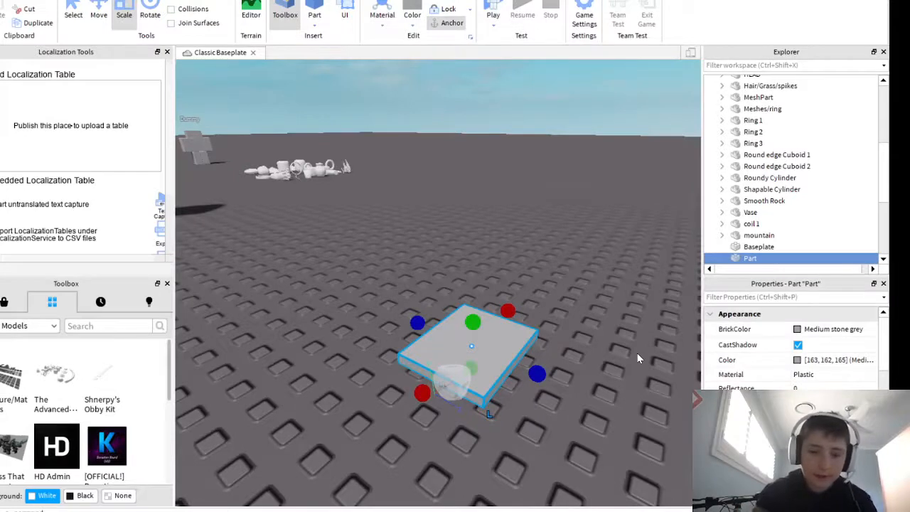
pyautogui.hotkey('ctrl', 'd')
pyautogui.click(98, 14)
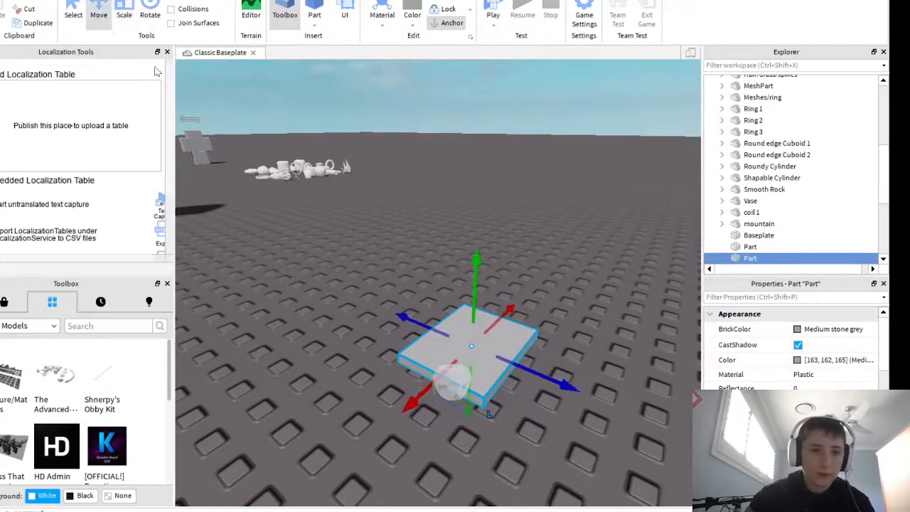
pyautogui.moveTo(475, 302); pyautogui.dragTo(431, 288)
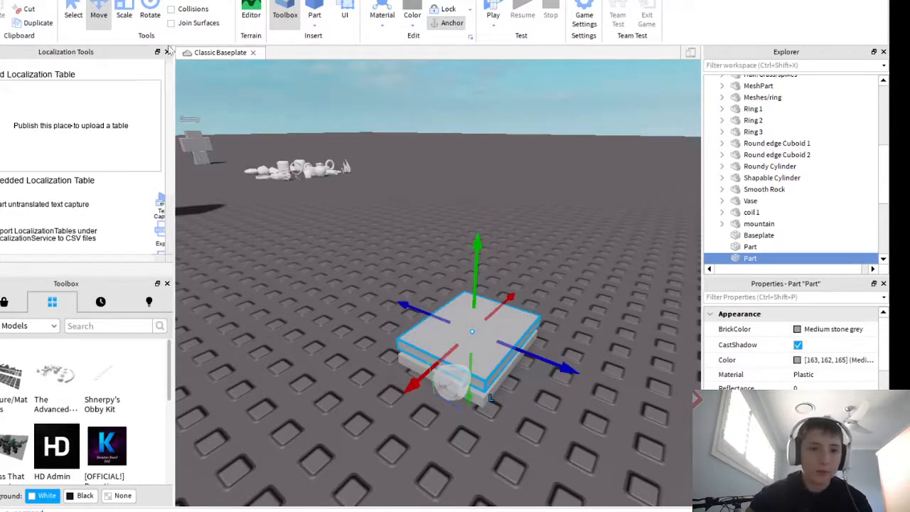
# Scale the upper plate into a slim upright post and place it near the middle of the base plate.
pyautogui.click(123, 16)
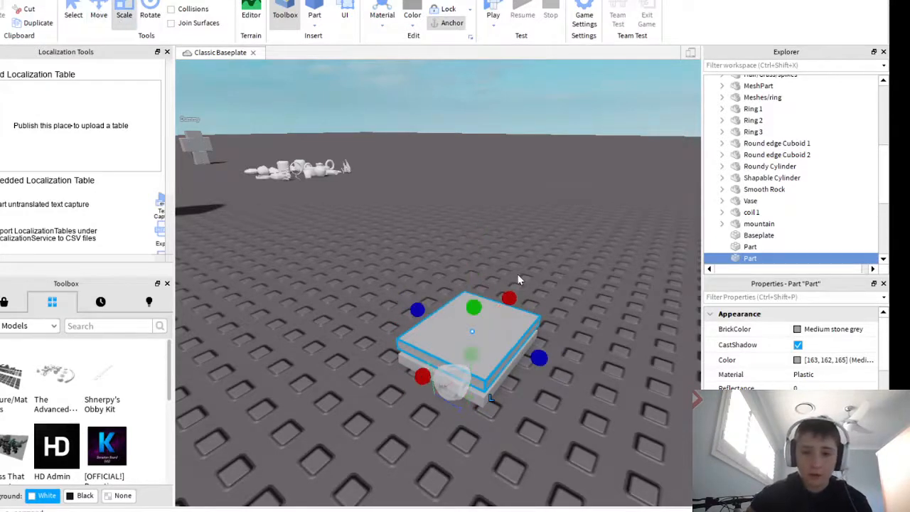
pyautogui.moveTo(510, 293); pyautogui.dragTo(462, 342)
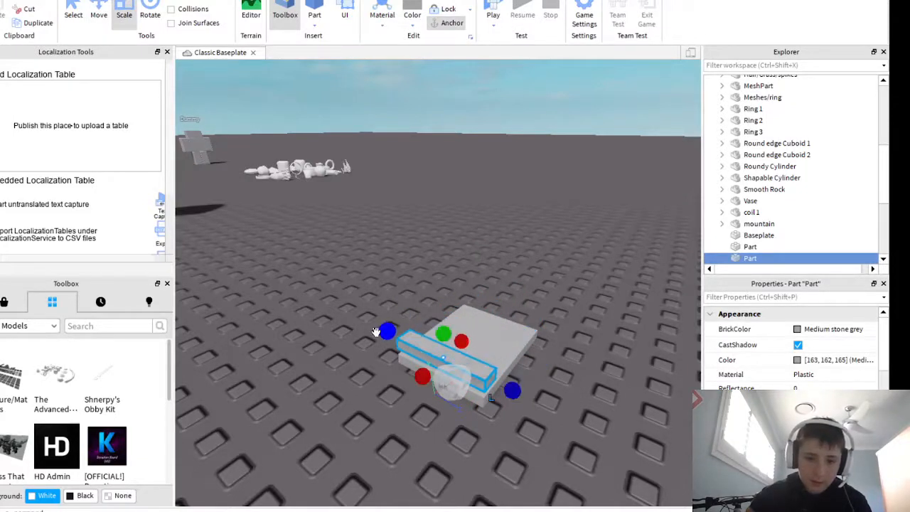
pyautogui.moveTo(377, 332); pyautogui.dragTo(462, 384)
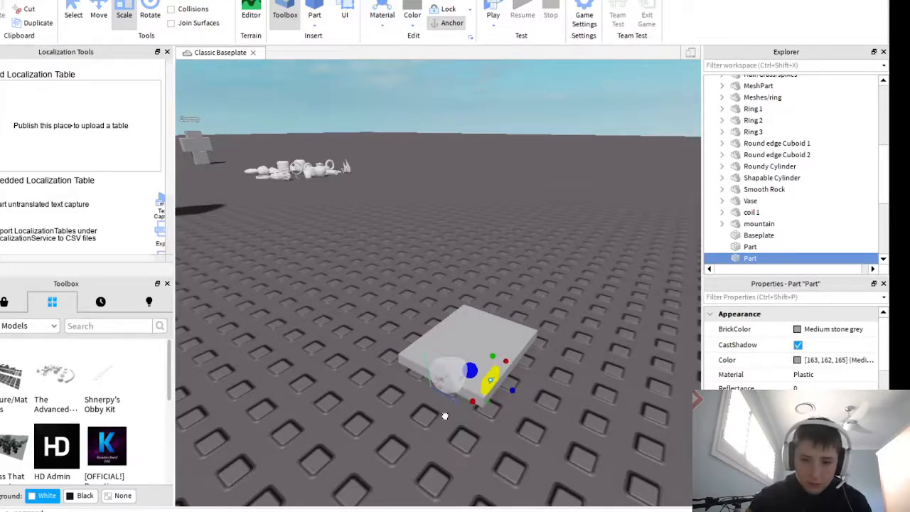
pyautogui.moveTo(456, 384); pyautogui.dragTo(396, 389)
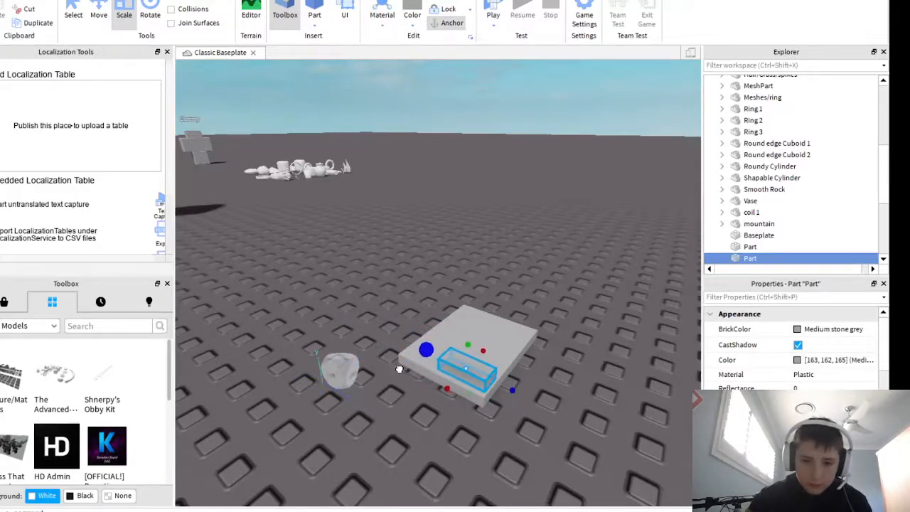
pyautogui.moveTo(425, 349)
pyautogui.mouseDown()
pyautogui.moveTo(400, 338)
pyautogui.moveTo(428, 346)
pyautogui.mouseUp()
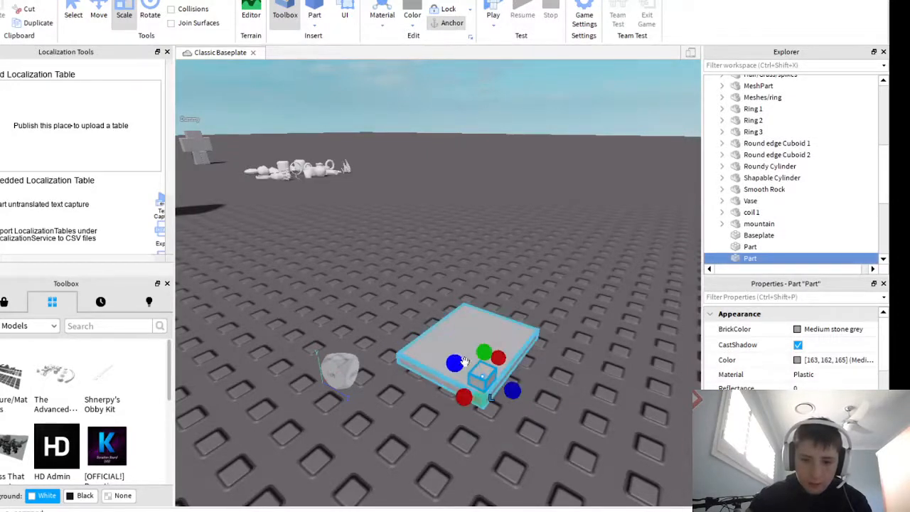
pyautogui.moveTo(484, 357); pyautogui.dragTo(487, 320)
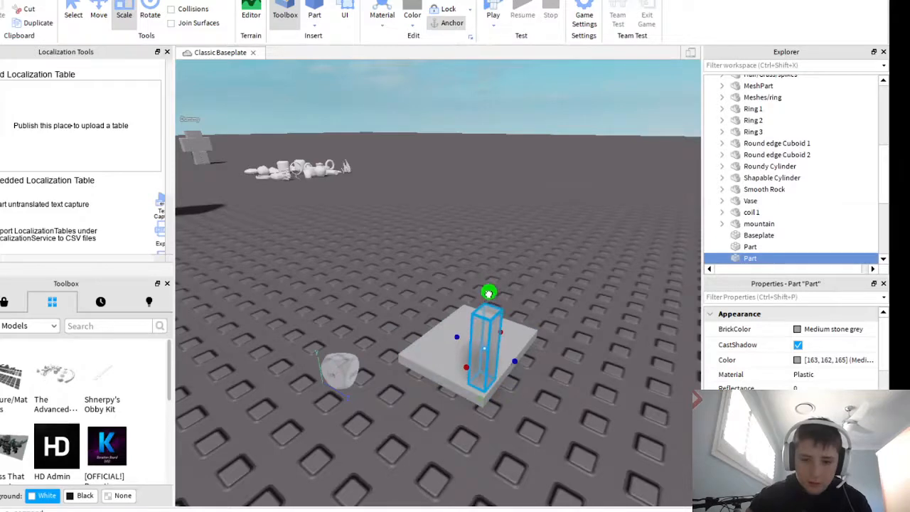
pyautogui.moveTo(482, 366); pyautogui.dragTo(475, 328)
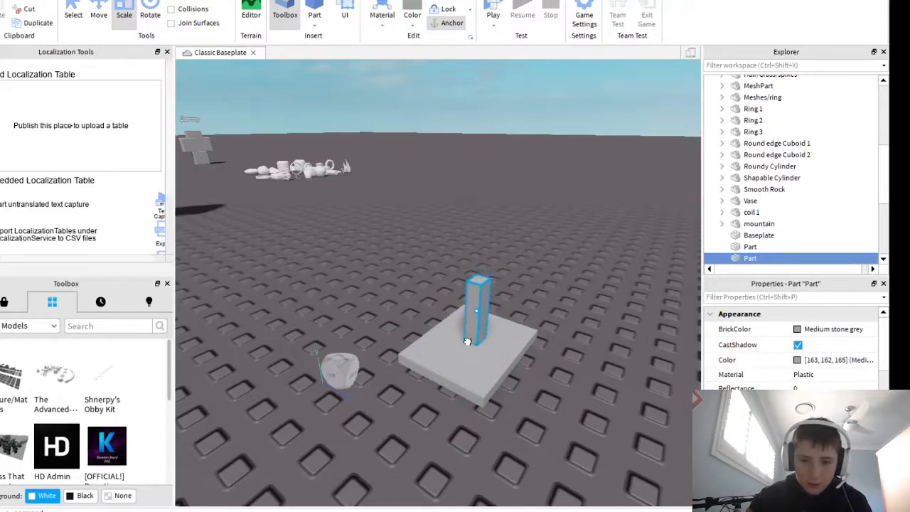
# Move the Dummy close beside the base plate and post as a size reference.
pyautogui.moveTo(339, 257); pyautogui.dragTo(365, 215, button='right')
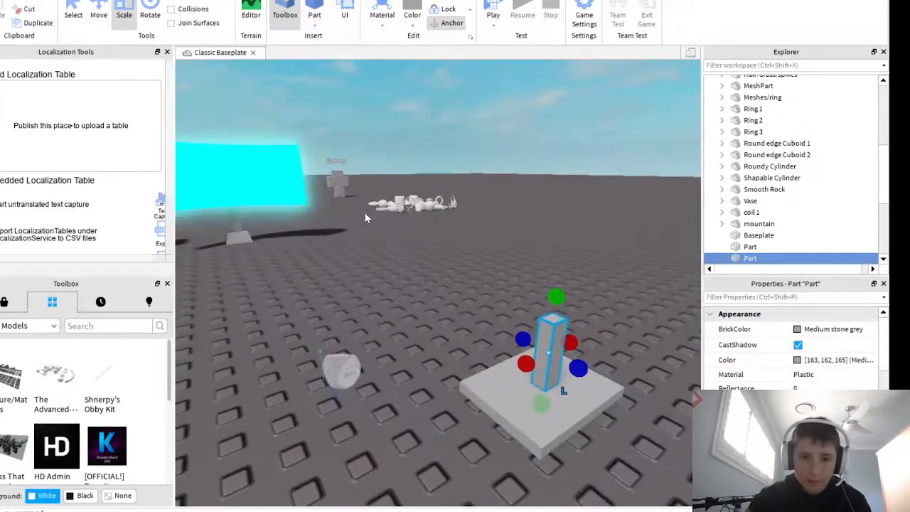
pyautogui.click(340, 191)
pyautogui.moveTo(340, 191); pyautogui.dragTo(429, 287)
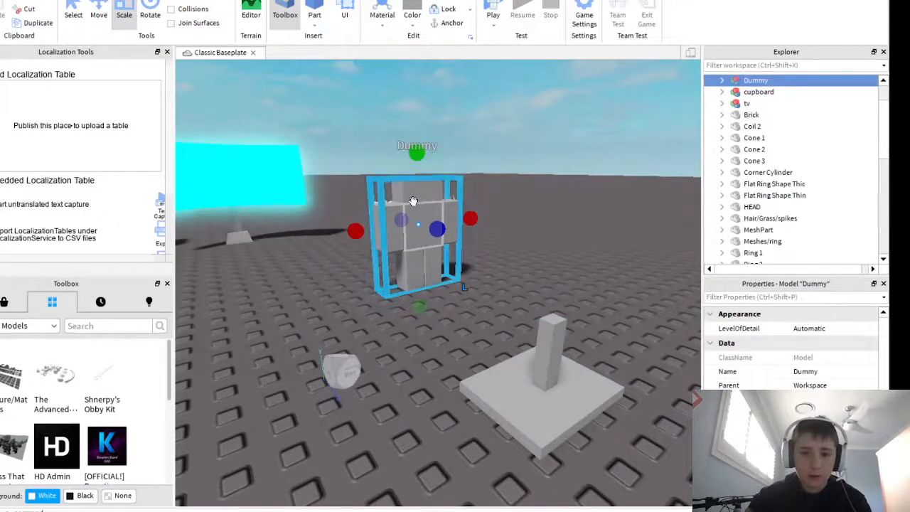
pyautogui.moveTo(425, 285); pyautogui.dragTo(468, 362)
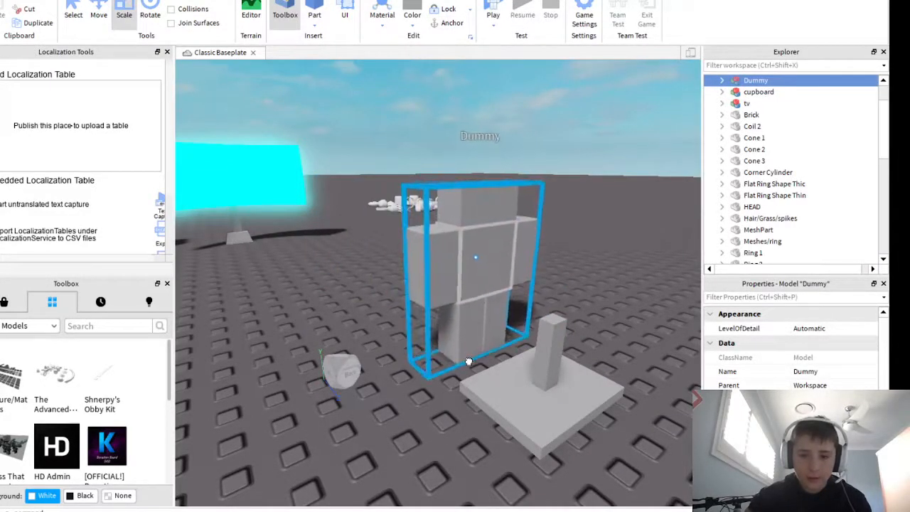
# Nudge the post slightly on the base plate while viewing it from above.
pyautogui.moveTo(445, 378); pyautogui.dragTo(442, 370, button='right')
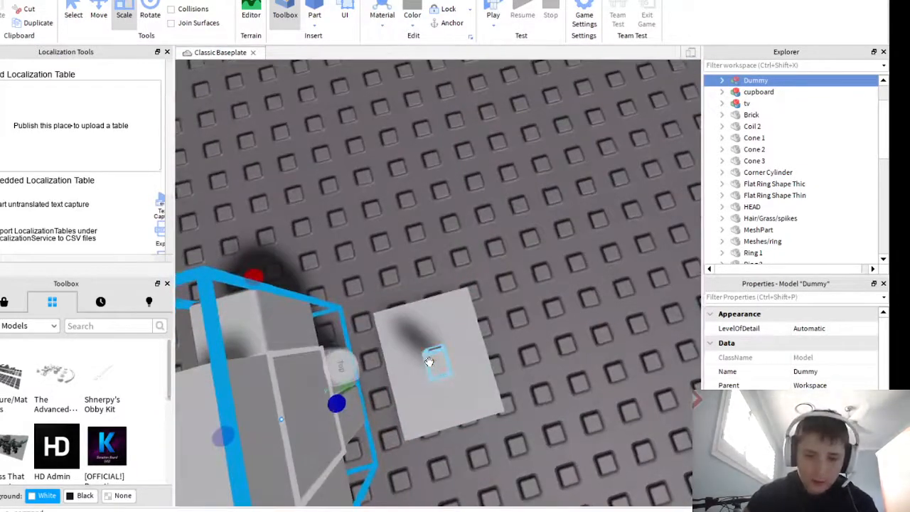
pyautogui.click(433, 362)
pyautogui.moveTo(434, 360); pyautogui.dragTo(438, 363)
pyautogui.scroll(-3, 525, 320)
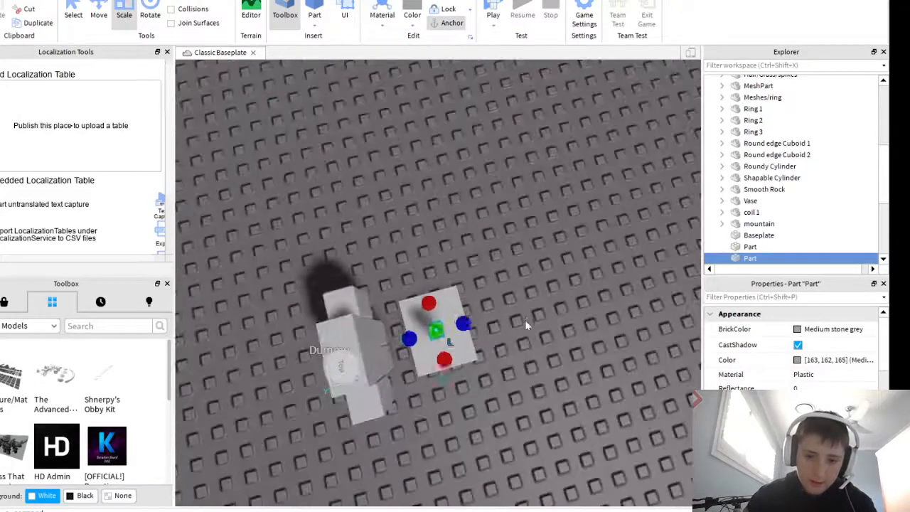
# Shift the post slightly along the blue axis, away from the Dummy, to centre it on the base plate.
pyautogui.click(493, 328)
pyautogui.scroll(3, 494, 329)
pyautogui.press('a')
pyautogui.moveTo(494, 329); pyautogui.dragTo(494, 329, button='right')
pyautogui.scroll(4, 493, 329)
pyautogui.scroll(-4, 493, 329)
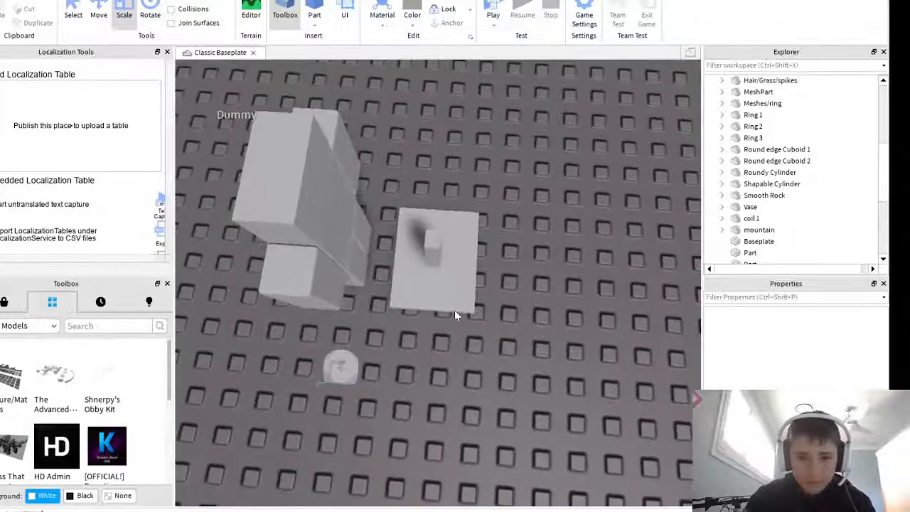
pyautogui.moveTo(431, 296); pyautogui.dragTo(430, 297, button='right')
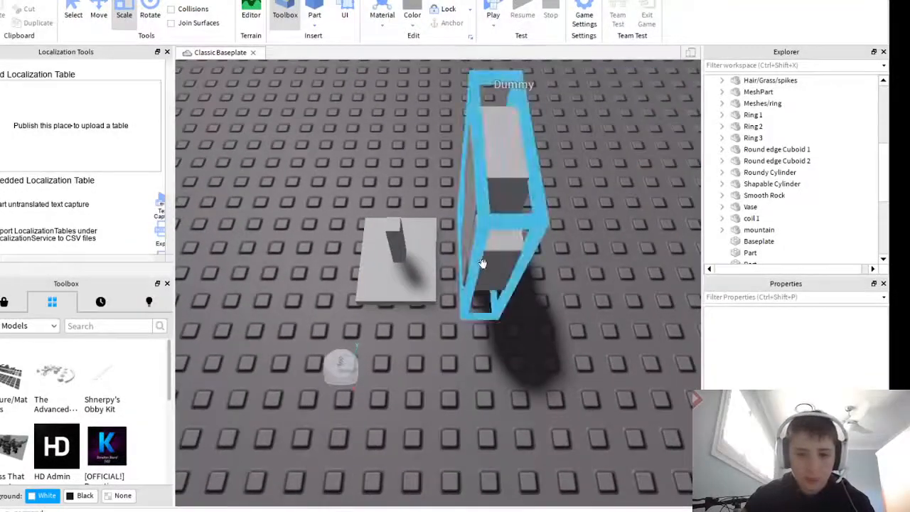
pyautogui.click(377, 249)
pyautogui.click(97, 19)
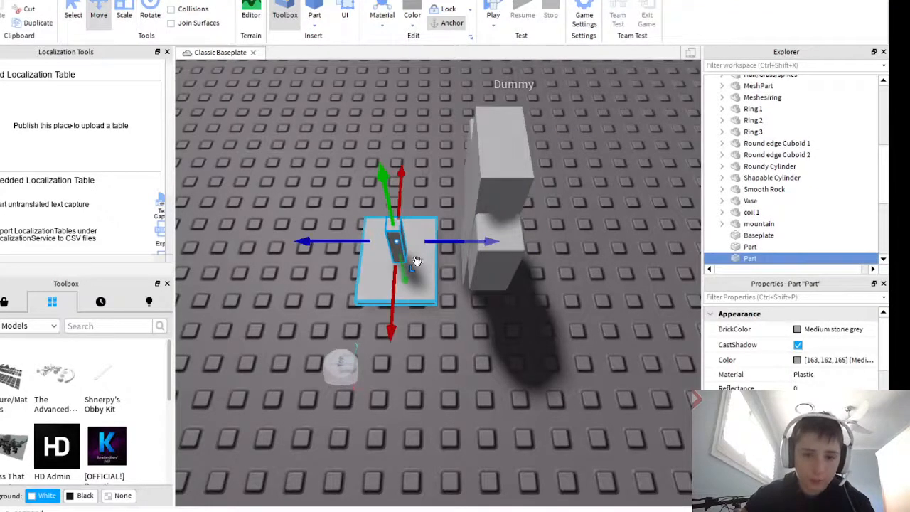
pyautogui.moveTo(365, 246); pyautogui.dragTo(357, 247)
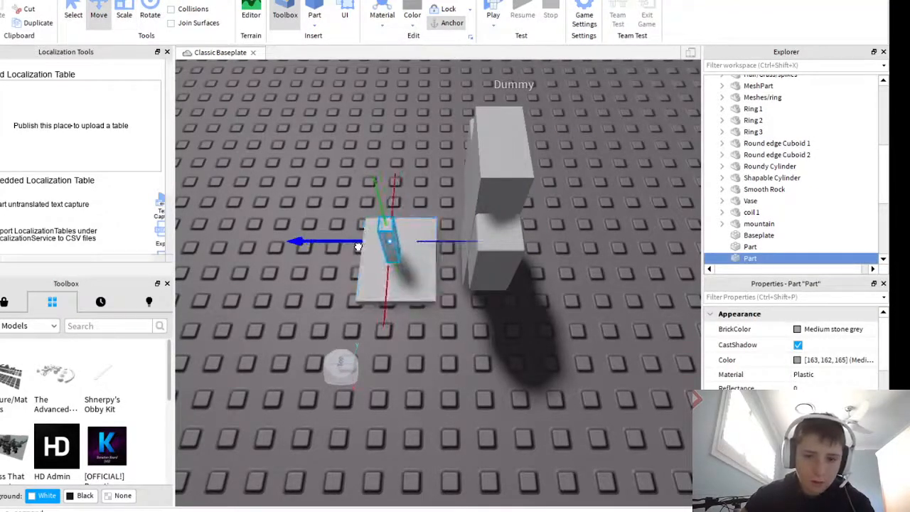
pyautogui.click(446, 341)
# Duplicate the base plate and raise the copy onto the top of the post as a tabletop.
pyautogui.moveTo(447, 341); pyautogui.dragTo(419, 337, button='right')
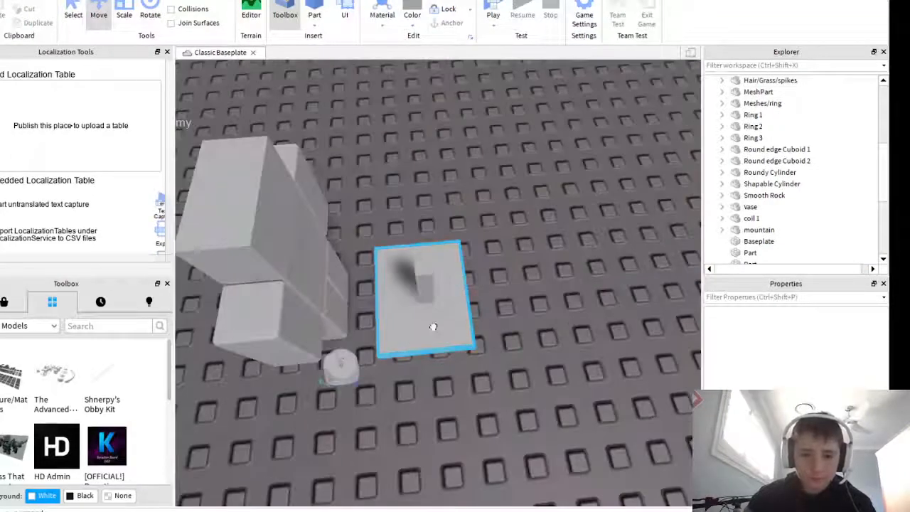
pyautogui.click(432, 324)
pyautogui.hotkey('ctrl', 'd')
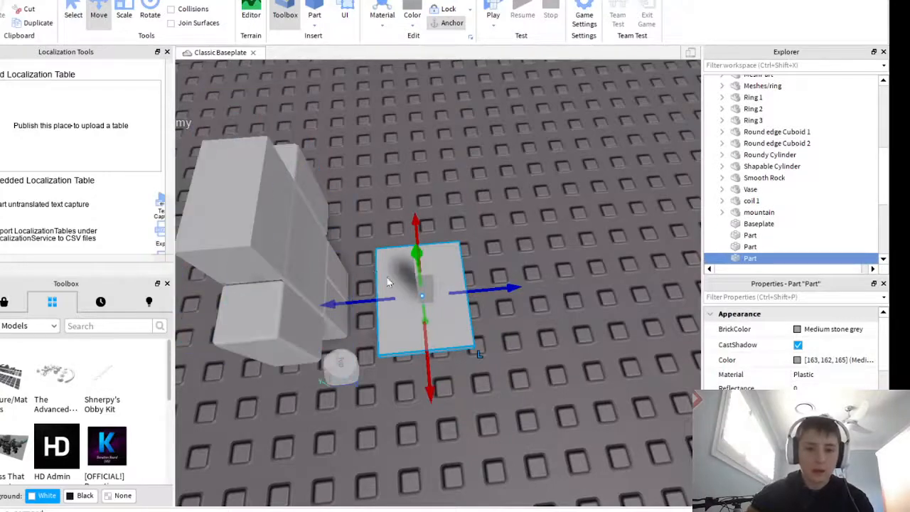
pyautogui.moveTo(409, 259); pyautogui.dragTo(410, 221)
pyautogui.click(513, 263)
# Move the Dummy away from the table to clear the space beside it.
pyautogui.moveTo(517, 268)
pyautogui.mouseDown(button='right')
pyautogui.moveTo(528, 267)
pyautogui.moveTo(520, 266)
pyautogui.mouseUp(button='right')
pyautogui.scroll(3, 520, 264)
pyautogui.scroll(-3, 520, 264)
pyautogui.scroll(5, 519, 265)
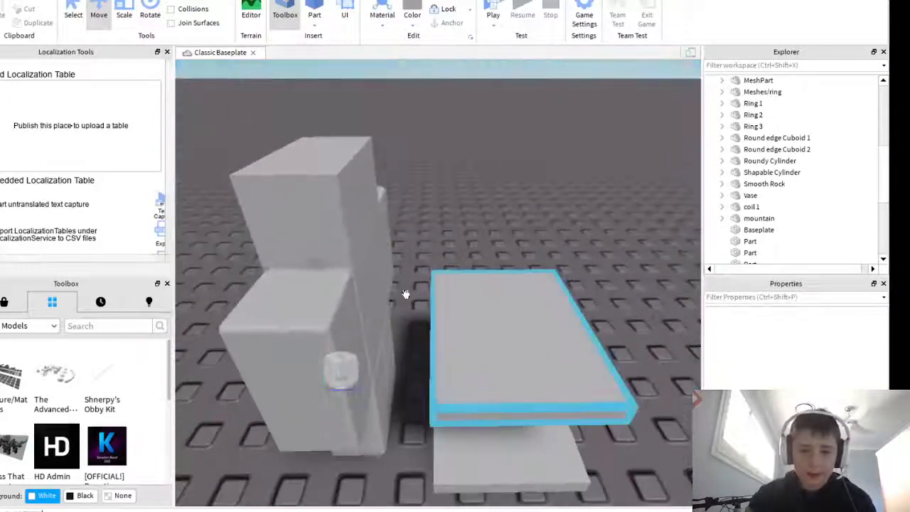
pyautogui.moveTo(321, 310); pyautogui.dragTo(292, 306)
# Scale the tabletop slightly wider along the blue axis so it extends past the base plate on one side.
pyautogui.click(602, 371)
pyautogui.scroll(-3, 583, 379)
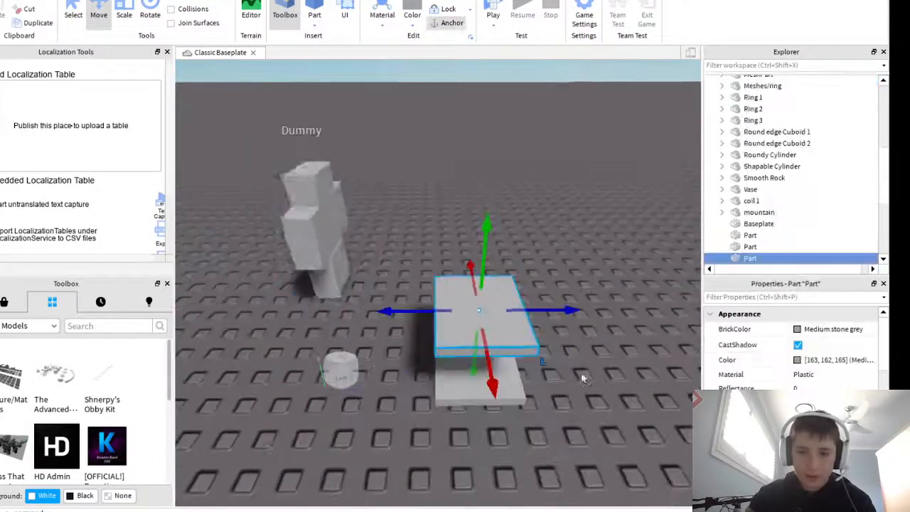
pyautogui.click(122, 15)
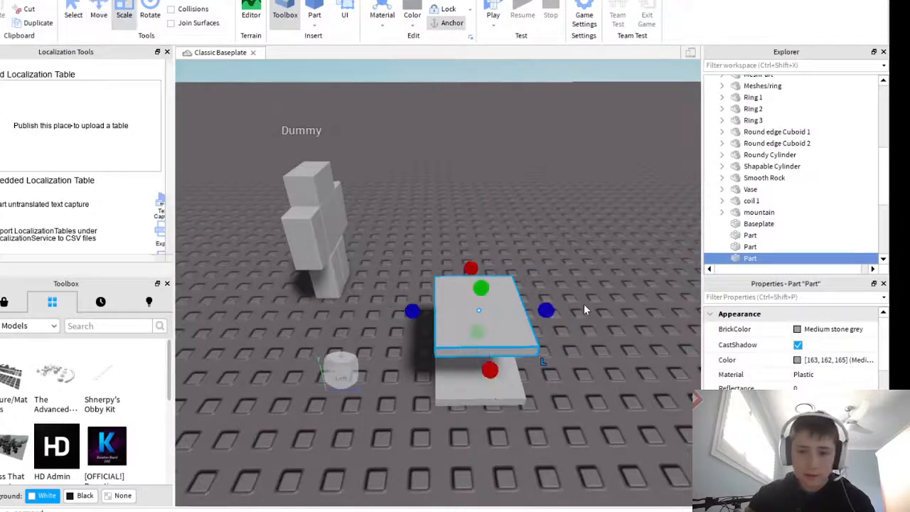
pyautogui.moveTo(557, 311); pyautogui.dragTo(572, 313)
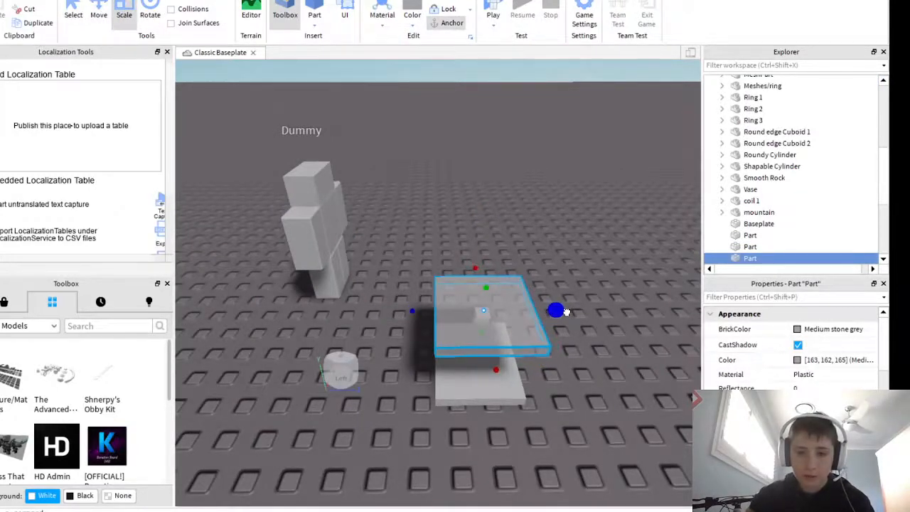
pyautogui.moveTo(568, 311); pyautogui.dragTo(570, 311)
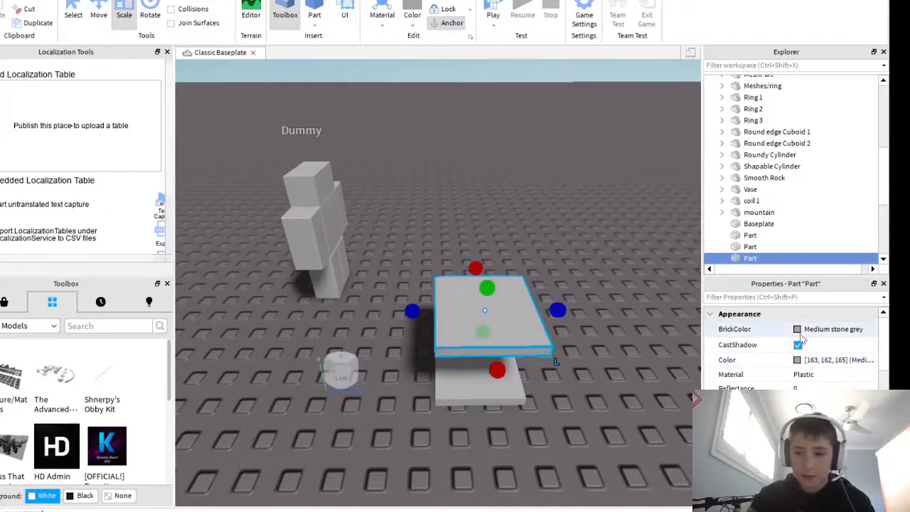
# Color the tabletop Steel blue and make it semi-transparent like glass.
pyautogui.click(797, 360)
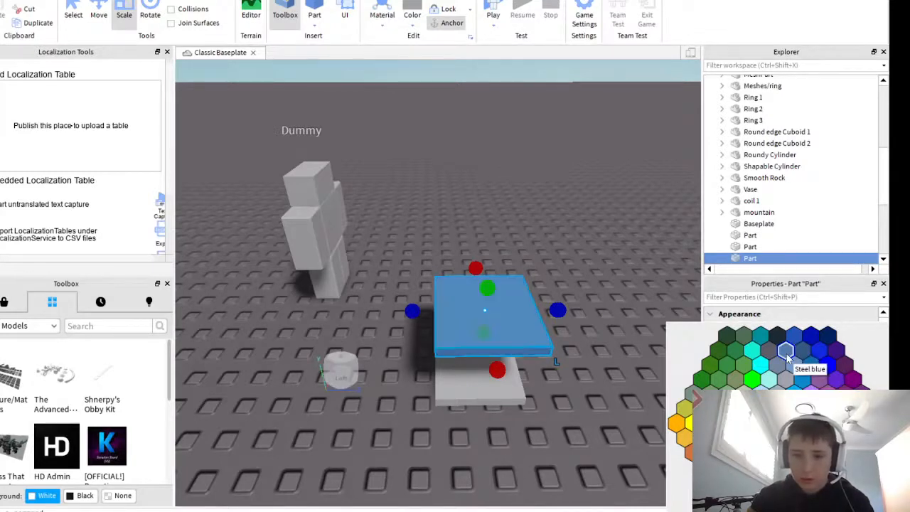
pyautogui.click(787, 352)
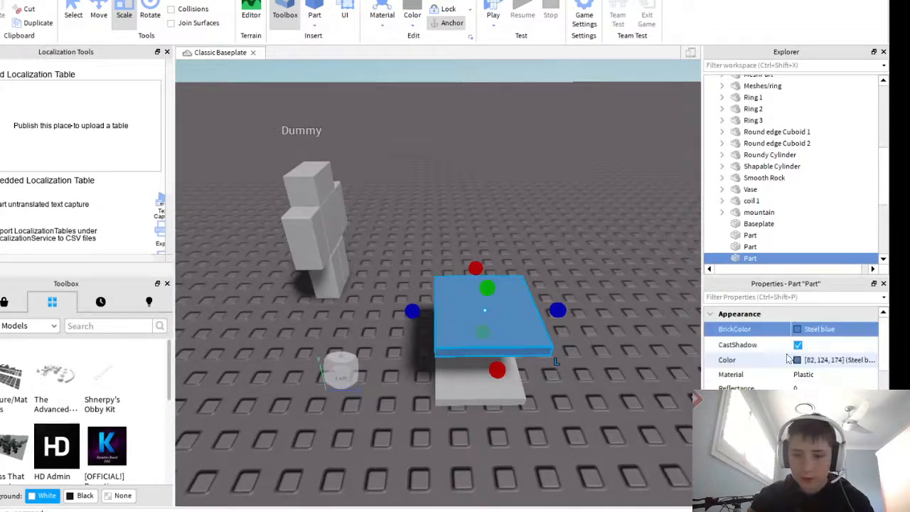
pyautogui.click(851, 376)
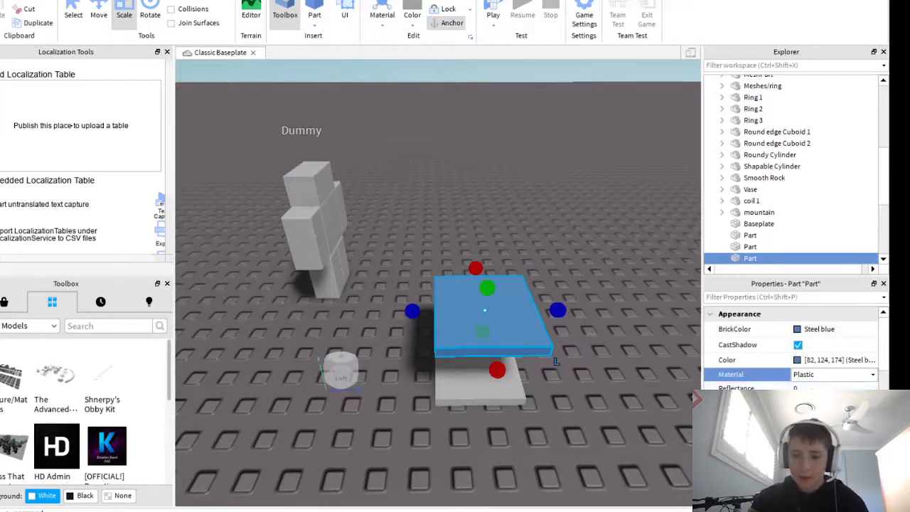
pyautogui.click(817, 388)
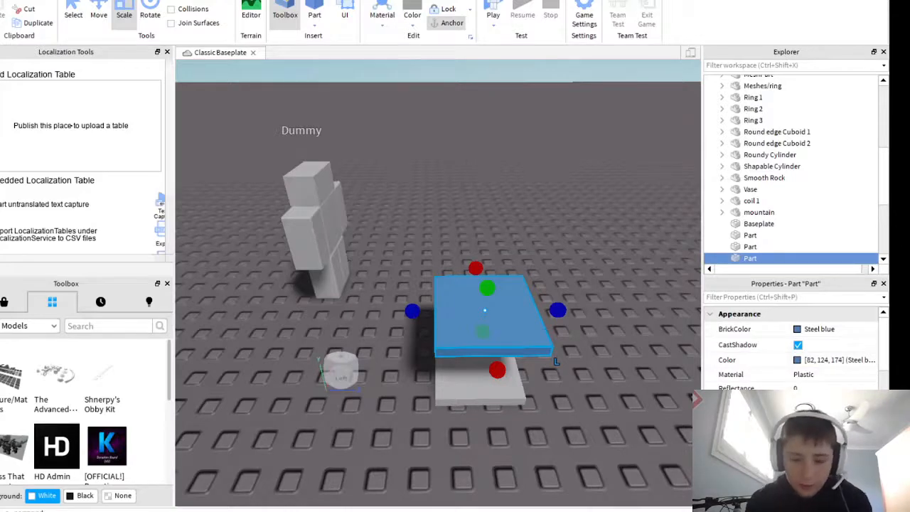
pyautogui.press('Return')
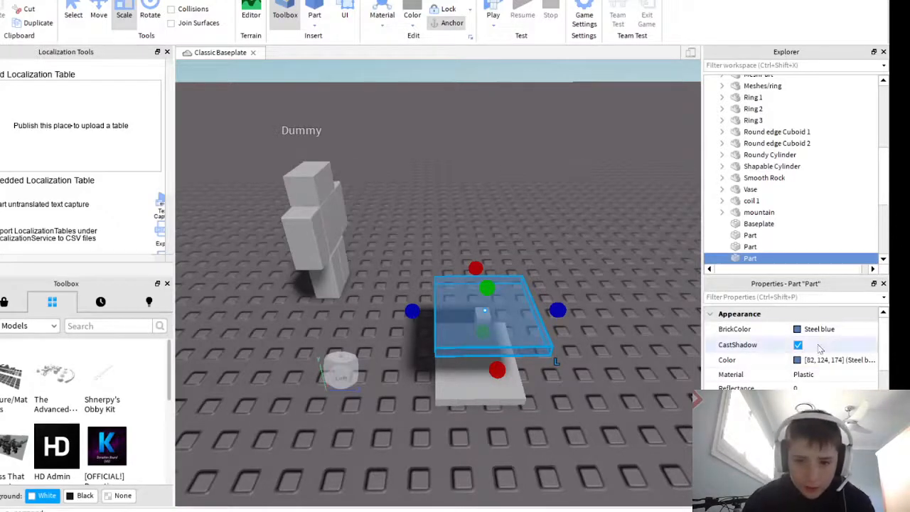
# Duplicate the glass tabletop, narrow the copy to a strip, and place it against one outer edge of the tabletop.
pyautogui.moveTo(548, 411); pyautogui.dragTo(548, 410, button='right')
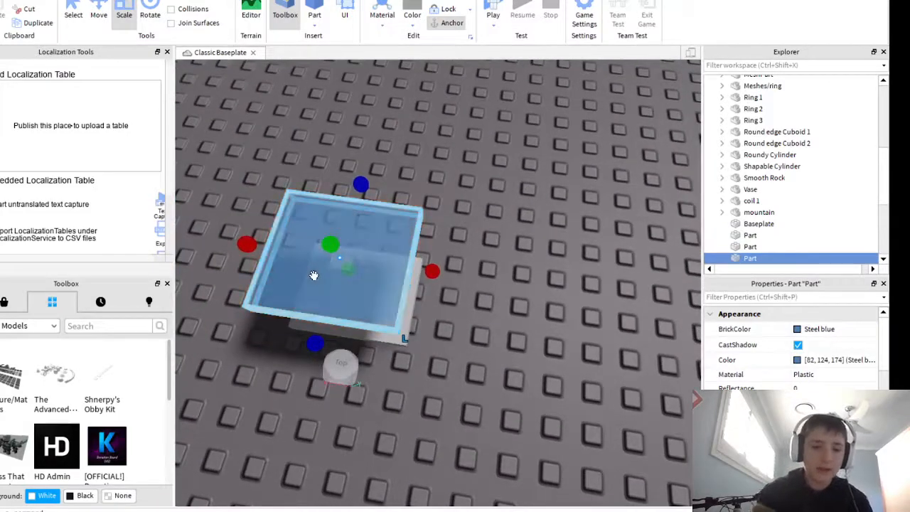
pyautogui.hotkey('ctrl', 'd')
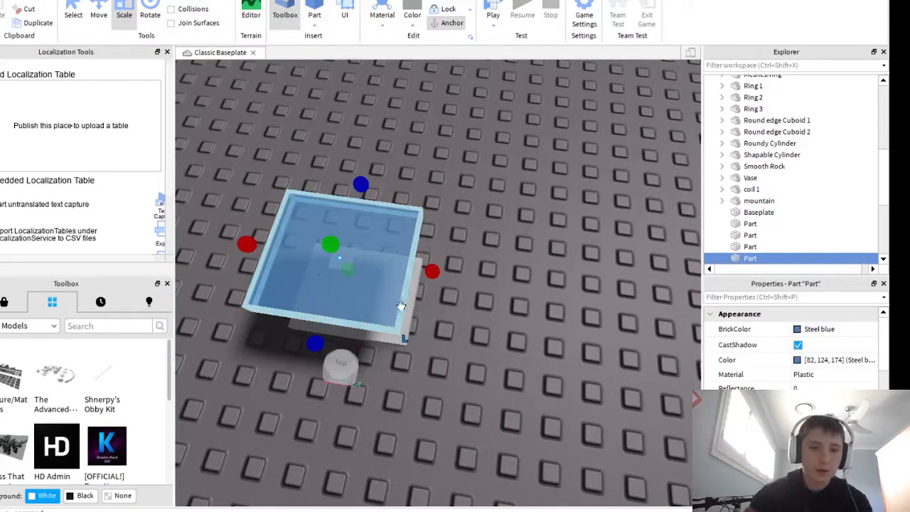
pyautogui.click(100, 18)
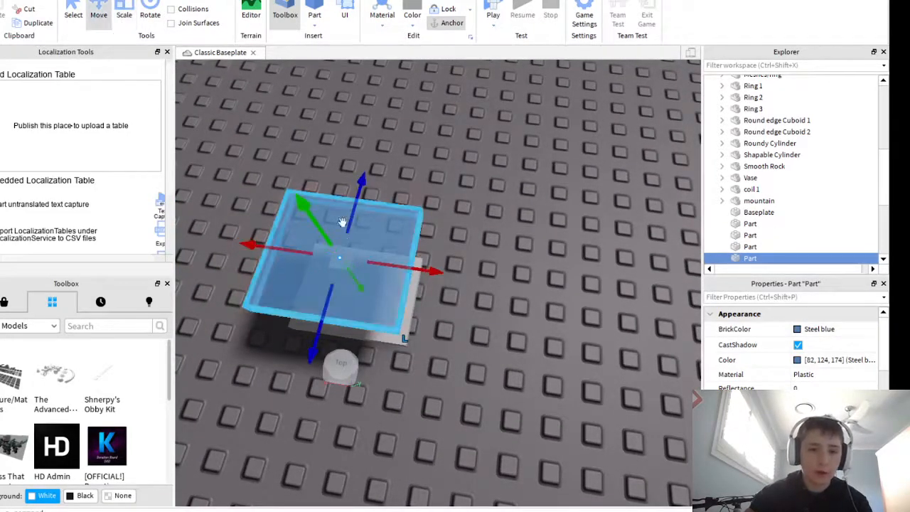
pyautogui.click(125, 17)
pyautogui.moveTo(231, 239); pyautogui.dragTo(342, 272)
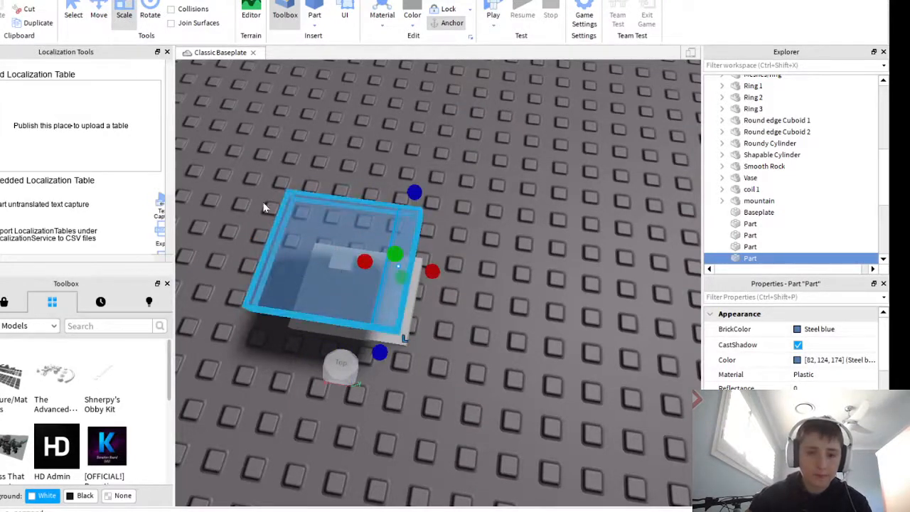
pyautogui.click(99, 17)
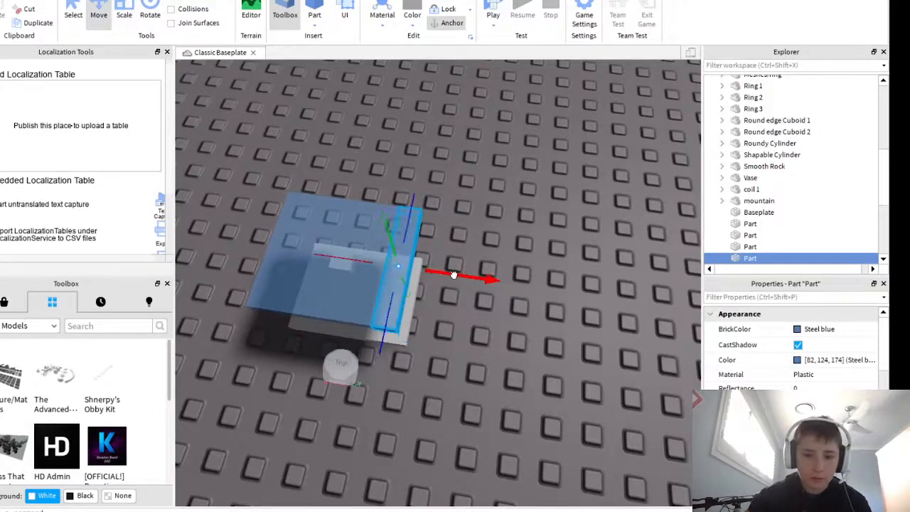
pyautogui.moveTo(454, 275); pyautogui.dragTo(470, 294)
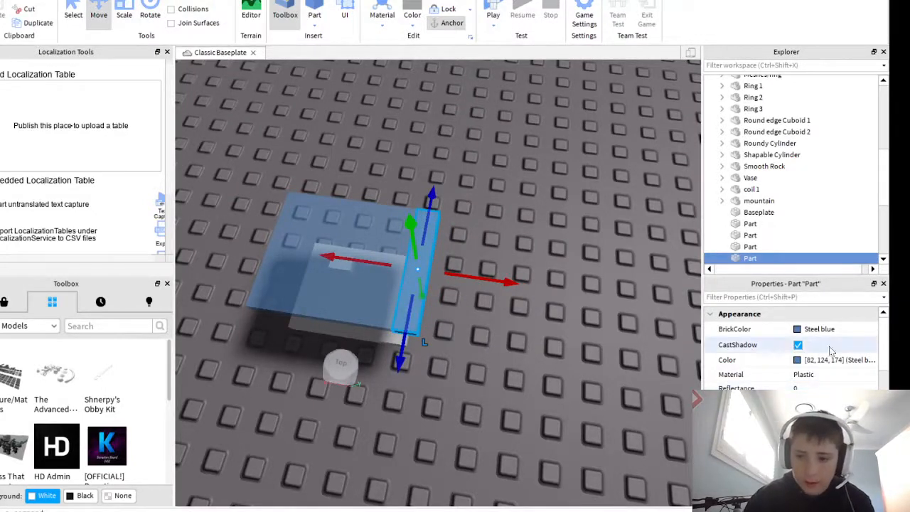
# Change the color of the strip along the glass tabletop's edge to Lily white.
pyautogui.click(800, 332)
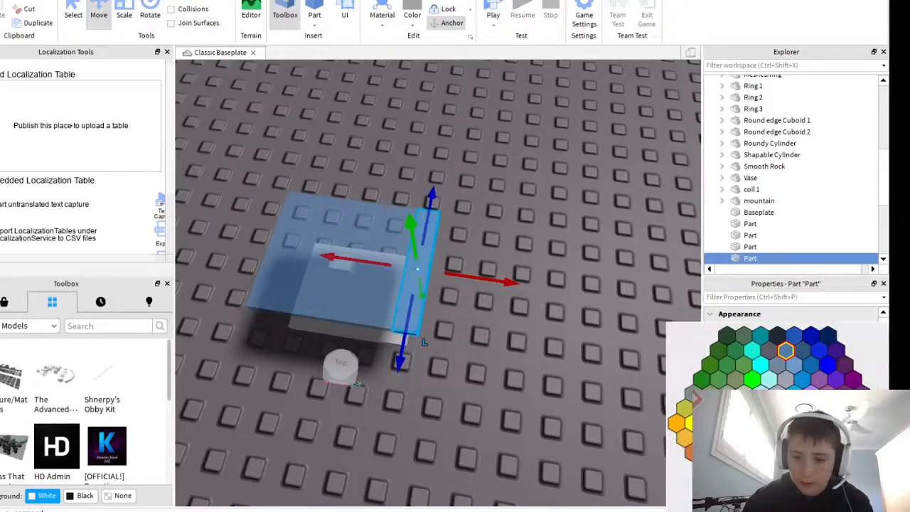
pyautogui.click(740, 471)
pyautogui.moveTo(397, 213); pyautogui.dragTo(397, 214, button='right')
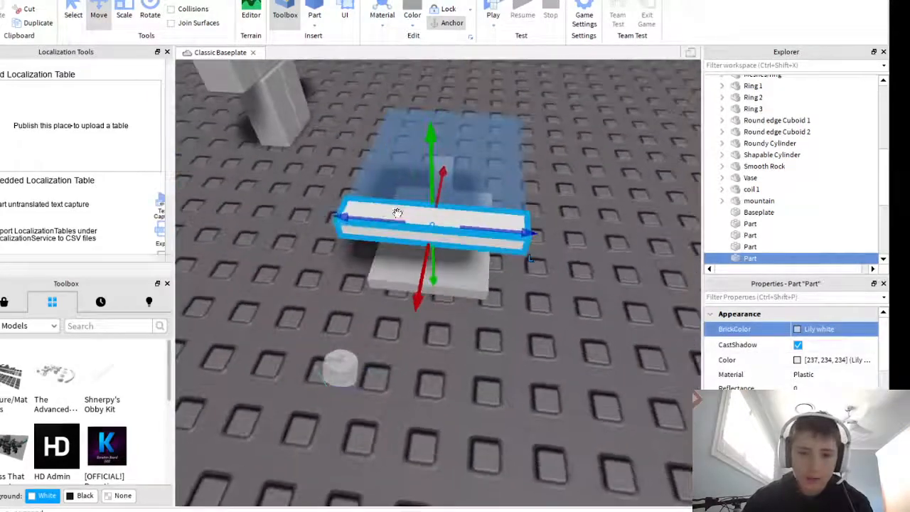
# Duplicate the white strip and move the copy along the red axis to the opposite edge of the glass.
pyautogui.click(431, 234)
pyautogui.hotkey('ctrl', 'd')
pyautogui.moveTo(363, 375); pyautogui.dragTo(362, 375, button='right')
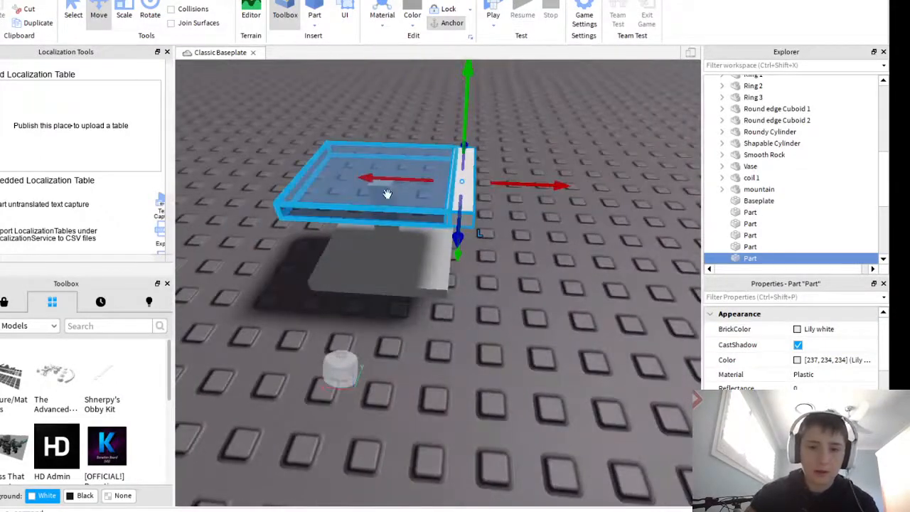
pyautogui.moveTo(386, 181); pyautogui.dragTo(212, 204)
pyautogui.moveTo(373, 391); pyautogui.dragTo(481, 422, button='right')
pyautogui.click(475, 446)
# Duplicate a white strip, narrow the copy, and stretch it along the open side edge to span between the two strips.
pyautogui.click(357, 304)
pyautogui.click(357, 304)
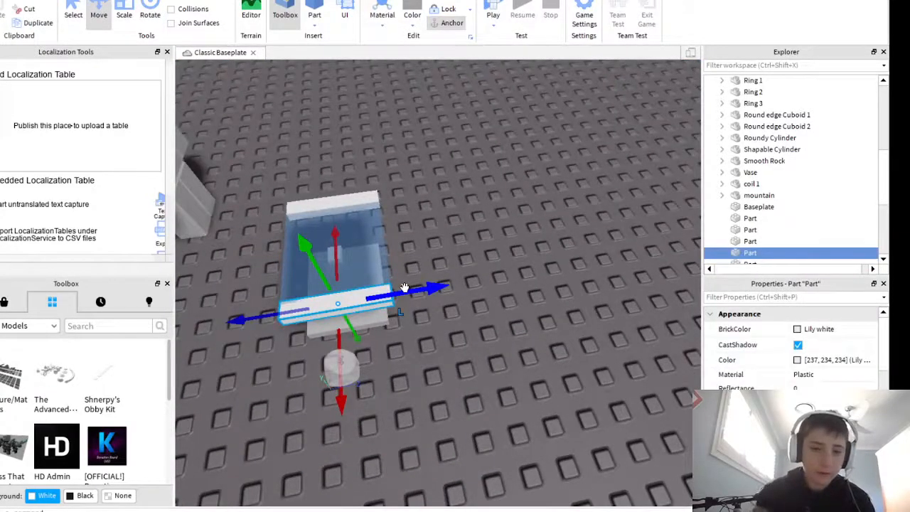
pyautogui.click(123, 15)
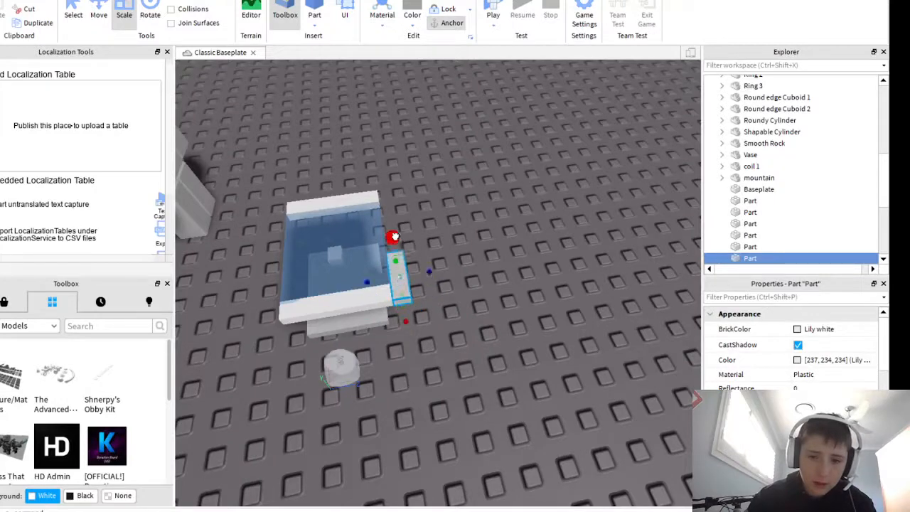
pyautogui.moveTo(395, 237); pyautogui.dragTo(402, 181)
pyautogui.click(510, 331)
pyautogui.moveTo(510, 331); pyautogui.dragTo(475, 357, button='right')
pyautogui.moveTo(483, 246); pyautogui.dragTo(391, 245, button='right')
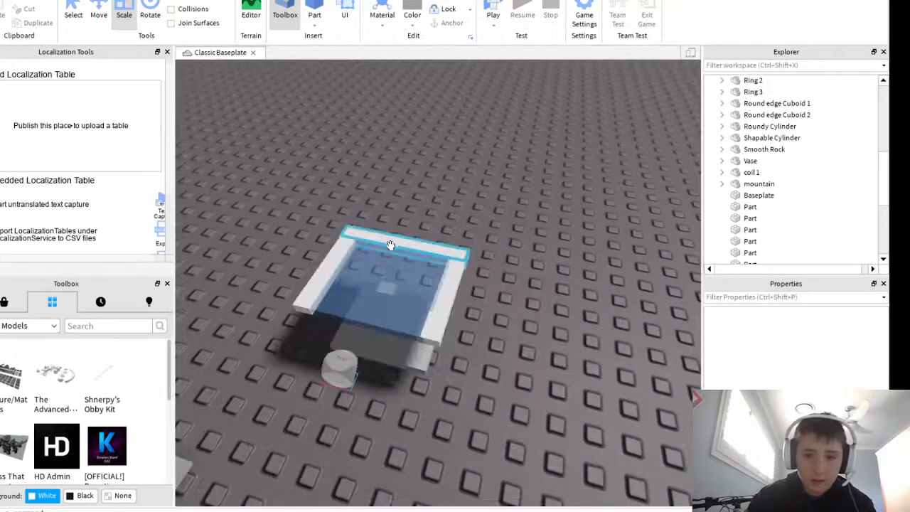
pyautogui.moveTo(569, 393); pyautogui.dragTo(408, 271, button='right')
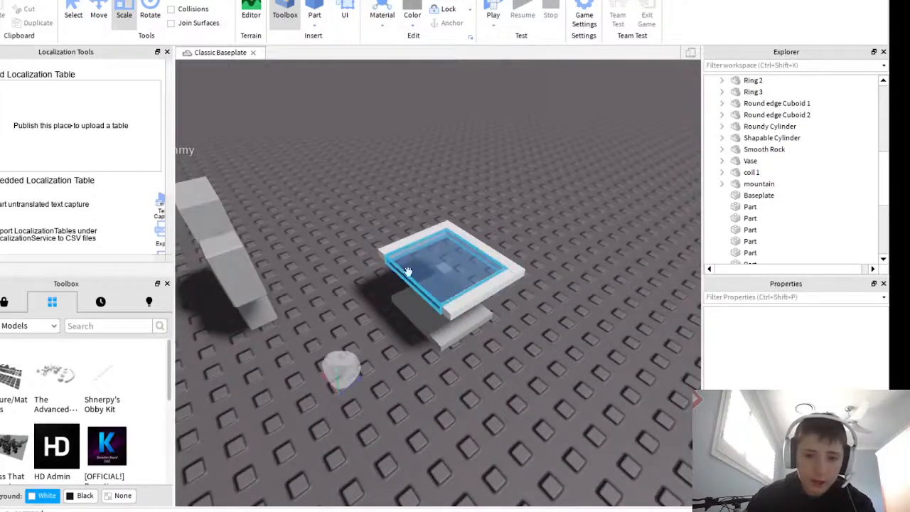
# Duplicate the side strip and move the copy along the blue axis to the remaining open edge, completing the white frame.
pyautogui.click(495, 257)
pyautogui.hotkey('ctrl', 'd')
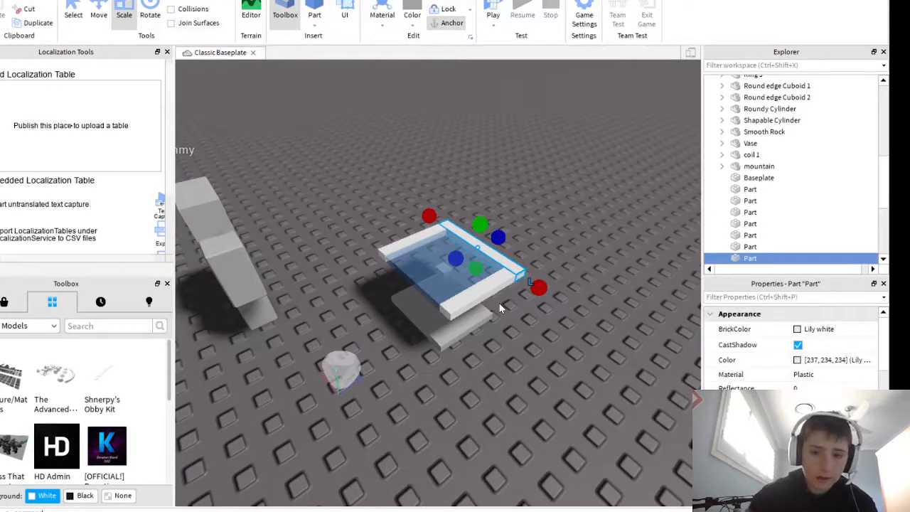
pyautogui.click(98, 14)
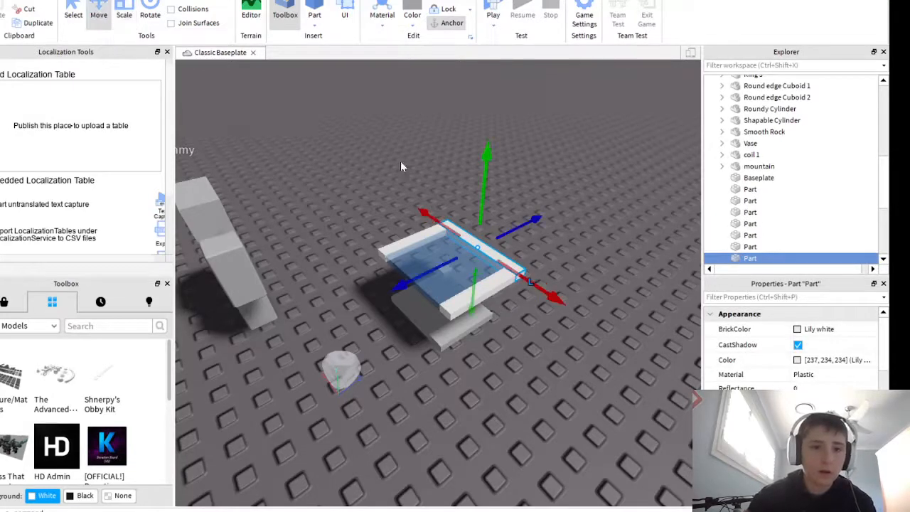
pyautogui.moveTo(423, 279); pyautogui.dragTo(343, 313)
pyautogui.click(558, 430)
pyautogui.moveTo(548, 423); pyautogui.dragTo(508, 384, button='right')
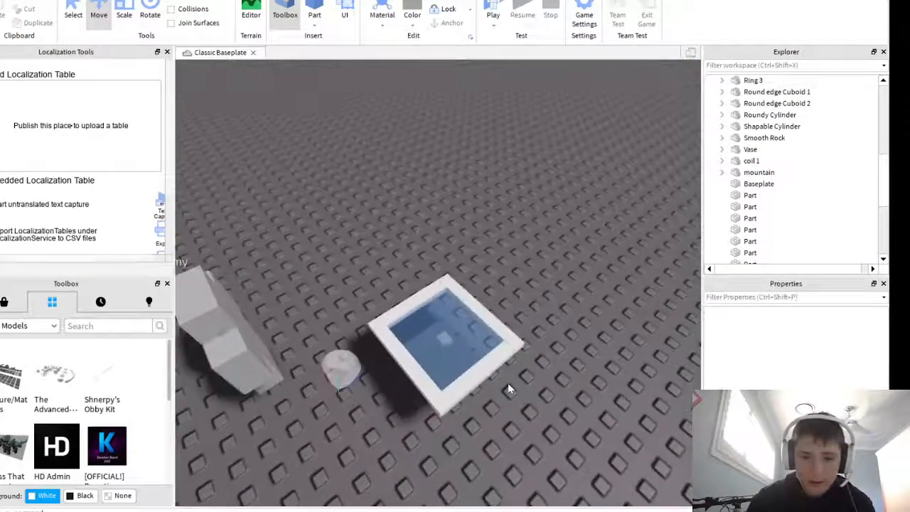
pyautogui.moveTo(488, 339); pyautogui.dragTo(498, 361, button='right')
# Pull one side strip off the glass frame and set it on the baseplate beside it.
pyautogui.click(532, 379)
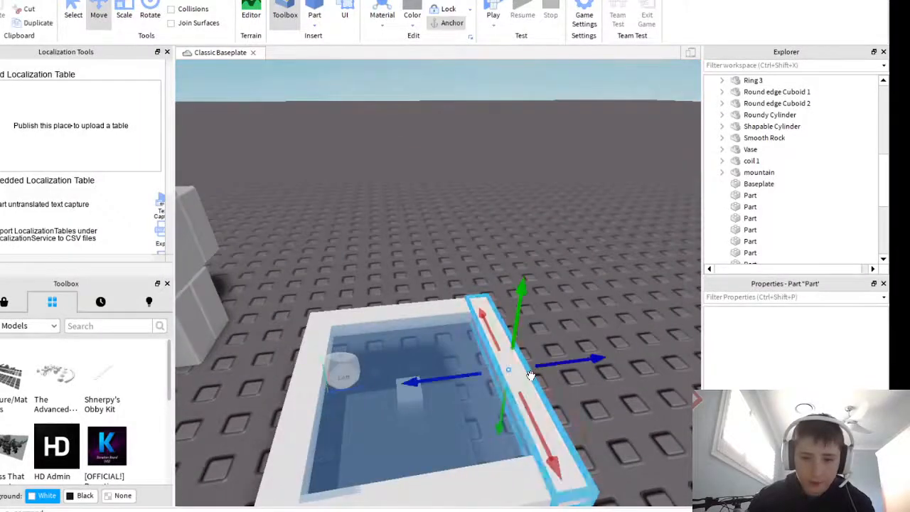
pyautogui.click(125, 17)
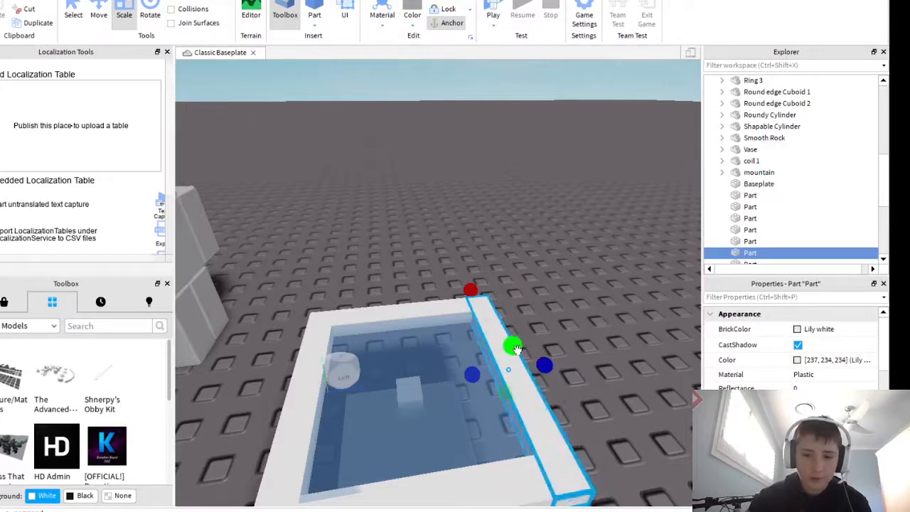
pyautogui.click(542, 261)
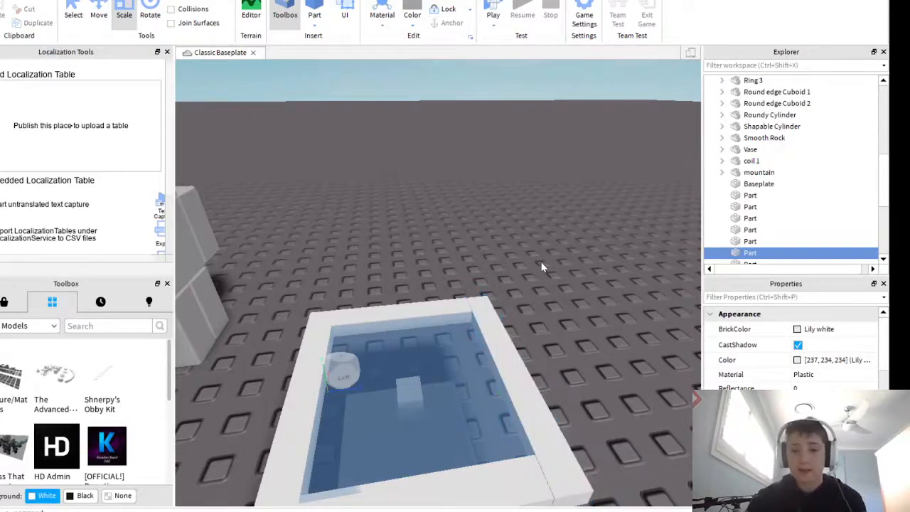
pyautogui.moveTo(527, 321); pyautogui.dragTo(527, 322, button='right')
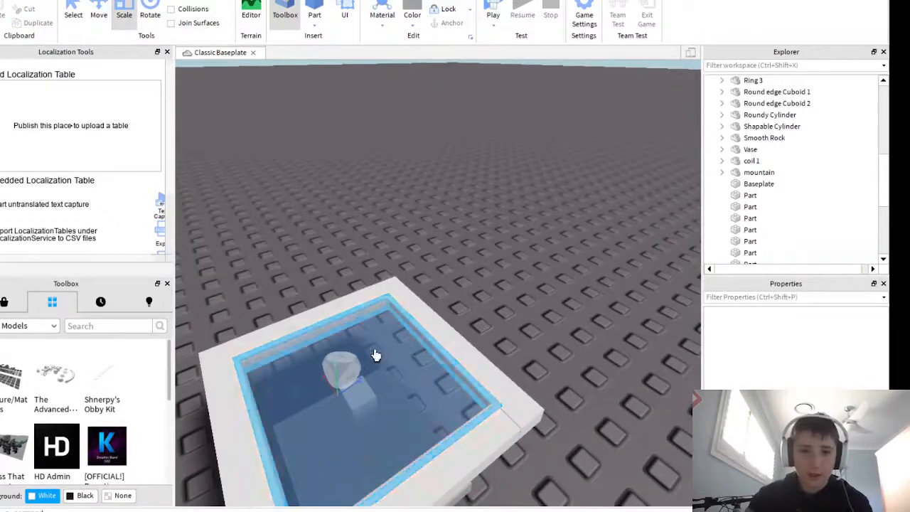
pyautogui.moveTo(463, 343); pyautogui.dragTo(329, 307, button='right')
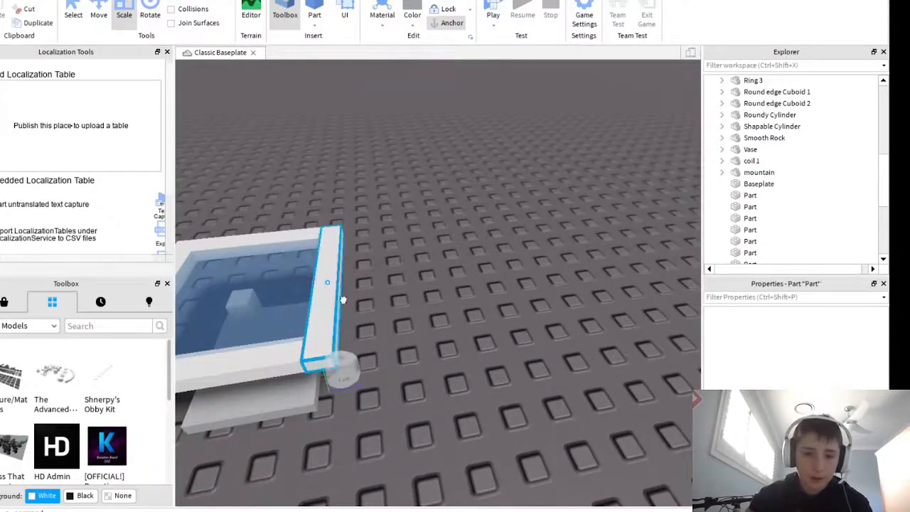
pyautogui.moveTo(330, 307); pyautogui.dragTo(421, 270)
# Duplicate the glass slab, narrow the copy to the open edge, and stretch it upward into an upright glass panel.
pyautogui.click(322, 305)
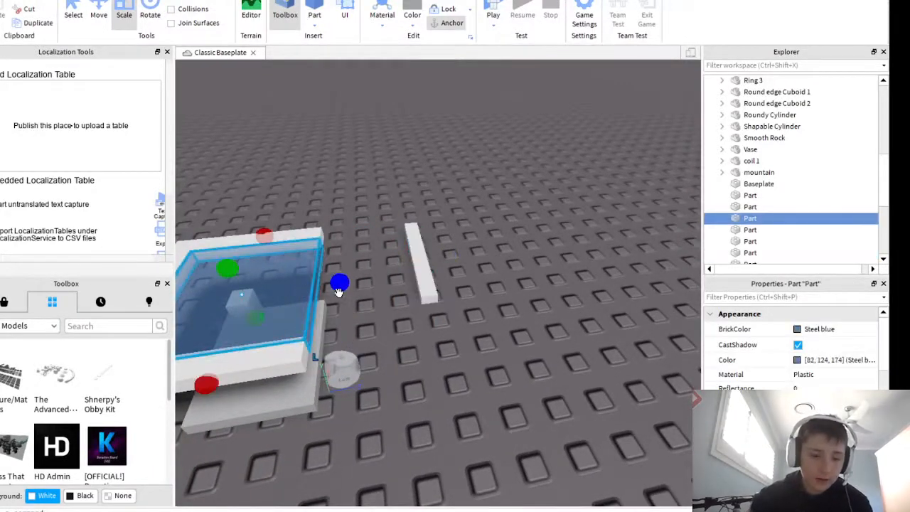
pyautogui.hotkey('ctrl', 'd')
pyautogui.moveTo(322, 305); pyautogui.dragTo(331, 305, button='right')
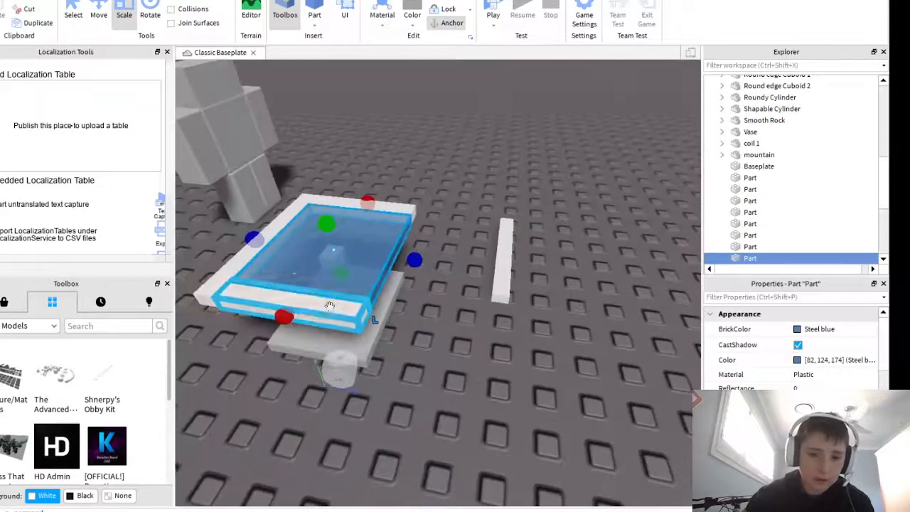
pyautogui.moveTo(255, 239); pyautogui.dragTo(421, 270)
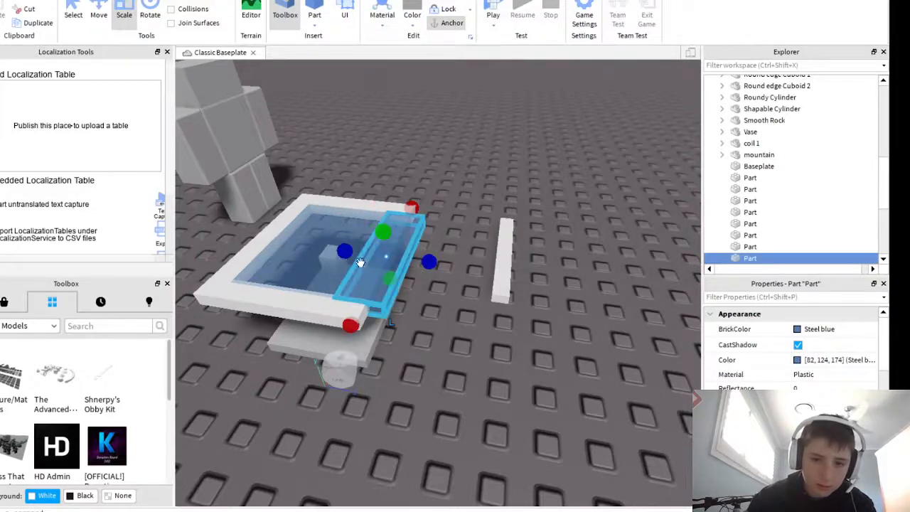
pyautogui.moveTo(345, 256); pyautogui.dragTo(395, 183)
pyautogui.moveTo(395, 185); pyautogui.dragTo(505, 314, button='right')
pyautogui.scroll(-5, 505, 308)
# Duplicate an adjoining white strip, shorten the copy to the corner, and raise it into a post beside the upright glass panel.
pyautogui.moveTo(434, 302); pyautogui.dragTo(356, 299, button='right')
pyautogui.click(322, 288)
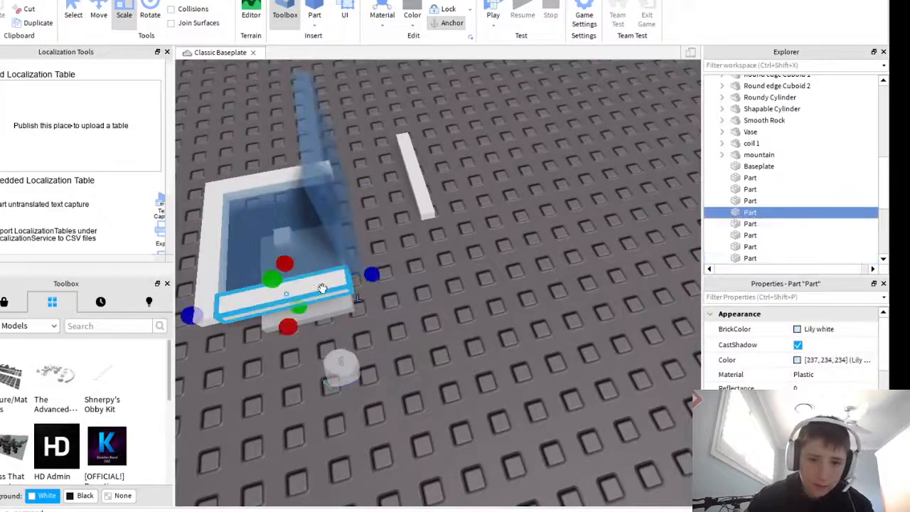
pyautogui.click(268, 310)
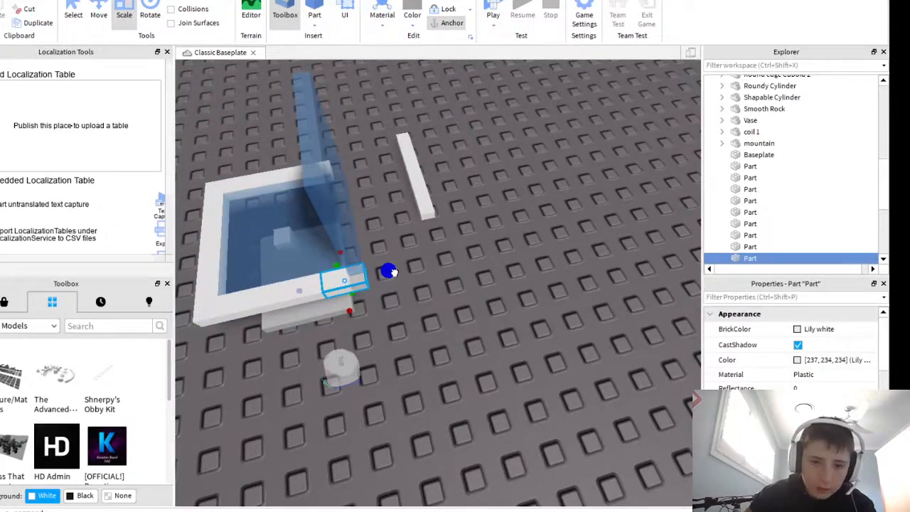
pyautogui.moveTo(393, 272); pyautogui.dragTo(307, 292)
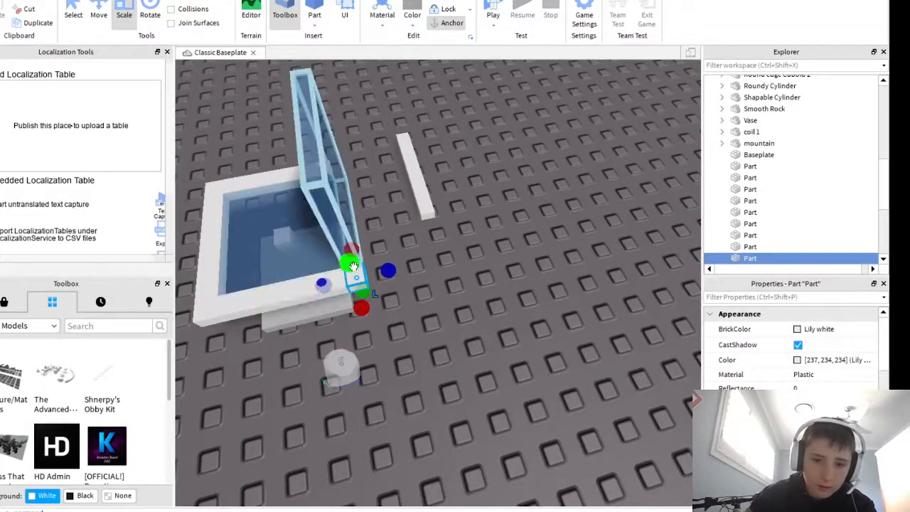
pyautogui.moveTo(345, 212); pyautogui.dragTo(325, 172)
pyautogui.moveTo(342, 218); pyautogui.dragTo(343, 218, button='right')
pyautogui.moveTo(326, 243); pyautogui.dragTo(332, 228)
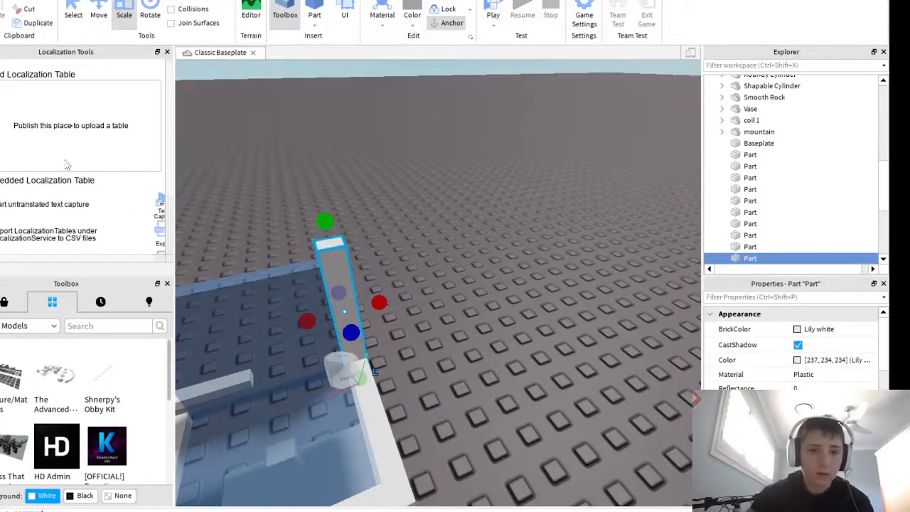
# Duplicate the white post and move the copy along the red axis to the other side of the upright glass panel.
pyautogui.click(98, 14)
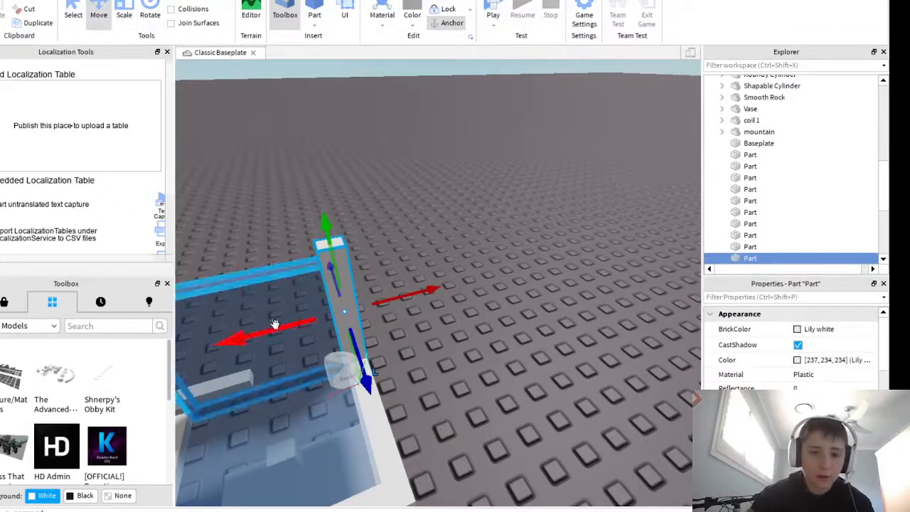
pyautogui.moveTo(283, 331); pyautogui.dragTo(430, 291)
pyautogui.press('a')
pyautogui.press('s')
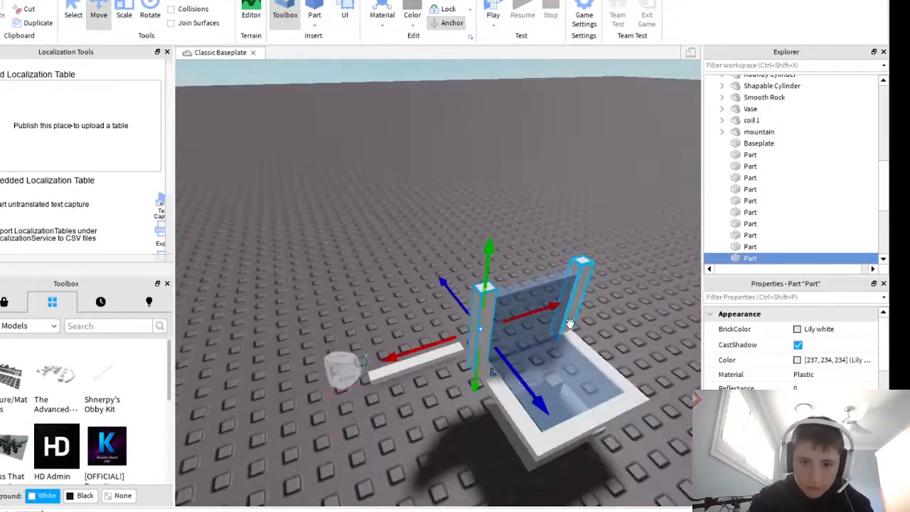
pyautogui.press('d')
pyautogui.click(457, 332)
pyautogui.press('w')
pyautogui.press('a')
pyautogui.press('d')
pyautogui.moveTo(453, 325); pyautogui.dragTo(421, 361, button='right')
pyautogui.press('s')
pyautogui.press('w')
pyautogui.press('s')
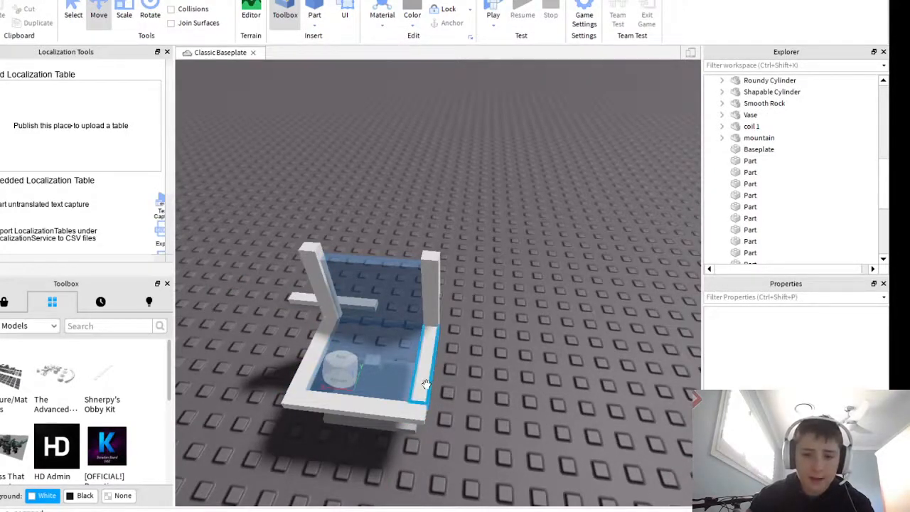
# Duplicate one white post and shorten the copy from below to a small block at the post's top.
pyautogui.scroll(5, 439, 356)
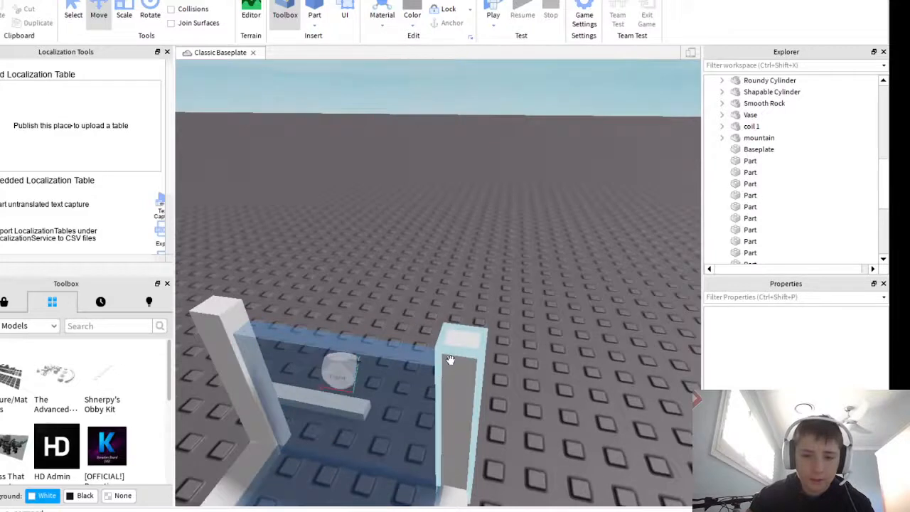
pyautogui.click(450, 360)
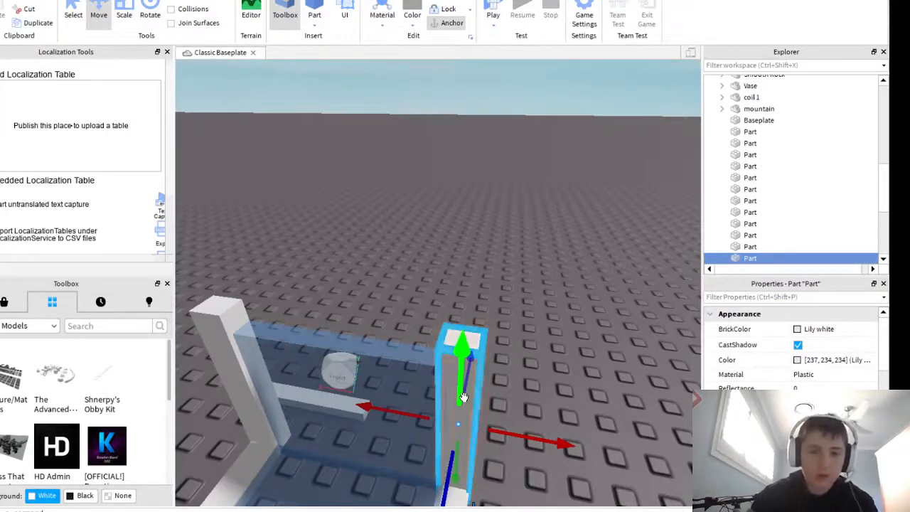
pyautogui.click(120, 19)
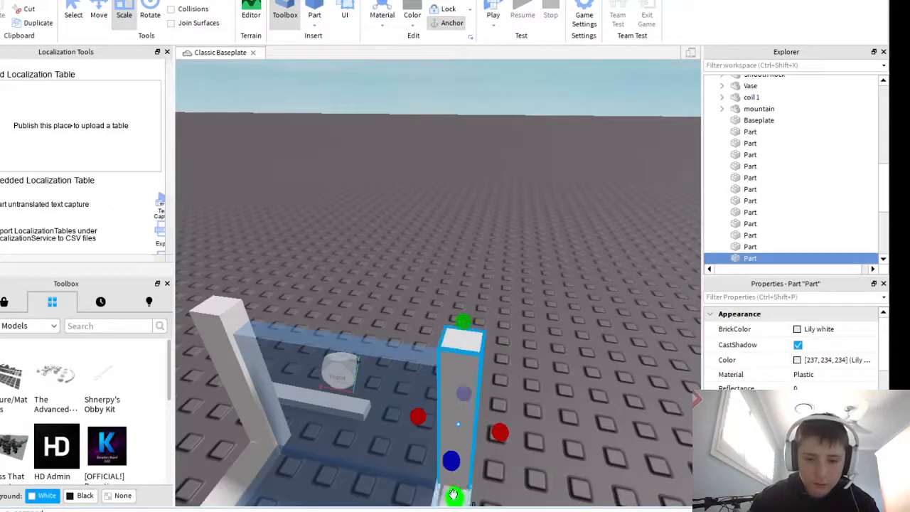
pyautogui.moveTo(454, 496); pyautogui.dragTo(453, 496)
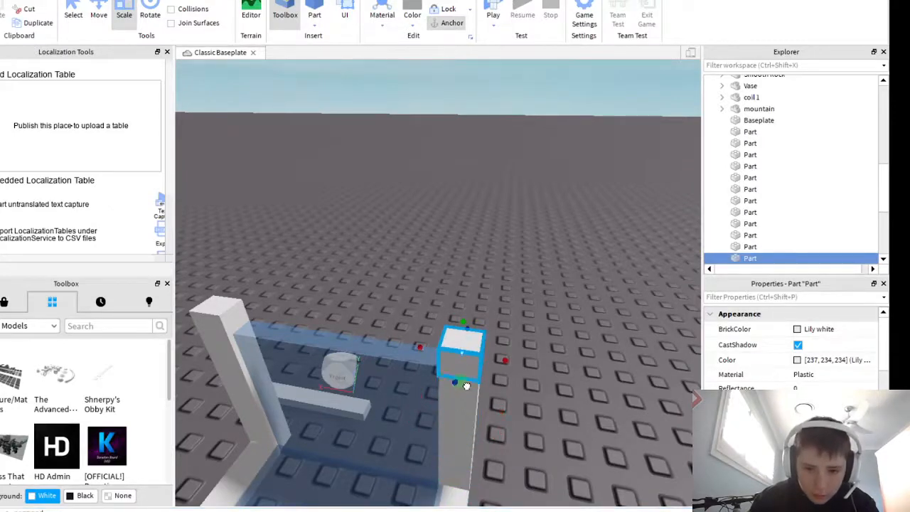
pyautogui.moveTo(466, 386); pyautogui.dragTo(461, 381)
pyautogui.moveTo(490, 378); pyautogui.dragTo(491, 379, button='right')
pyautogui.scroll(-2, 491, 379)
pyautogui.scroll(2, 415, 354)
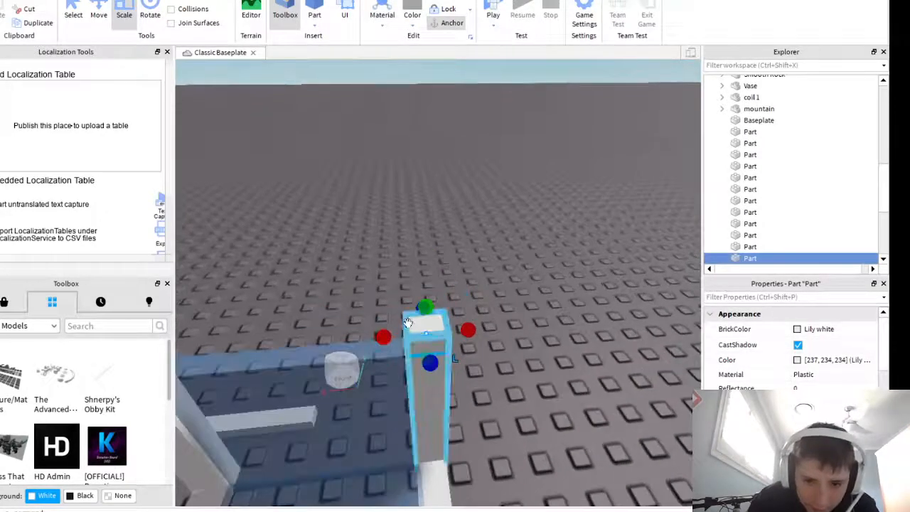
# Stretch the small block along the red axis into a bar across the top of the glass panel, spanning both posts.
pyautogui.moveTo(386, 337); pyautogui.dragTo(499, 310)
pyautogui.press('a')
pyautogui.press('d')
pyautogui.click(513, 284)
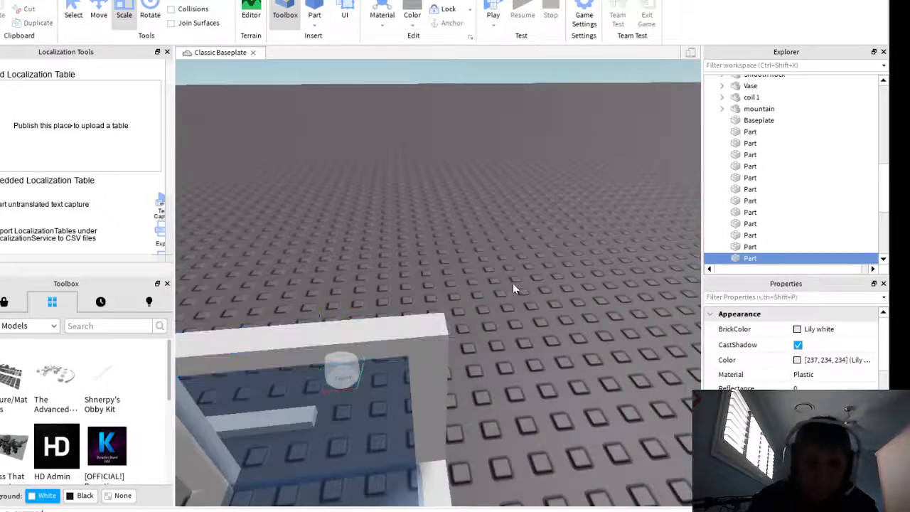
pyautogui.press('a')
pyautogui.press('d')
pyautogui.click(484, 323)
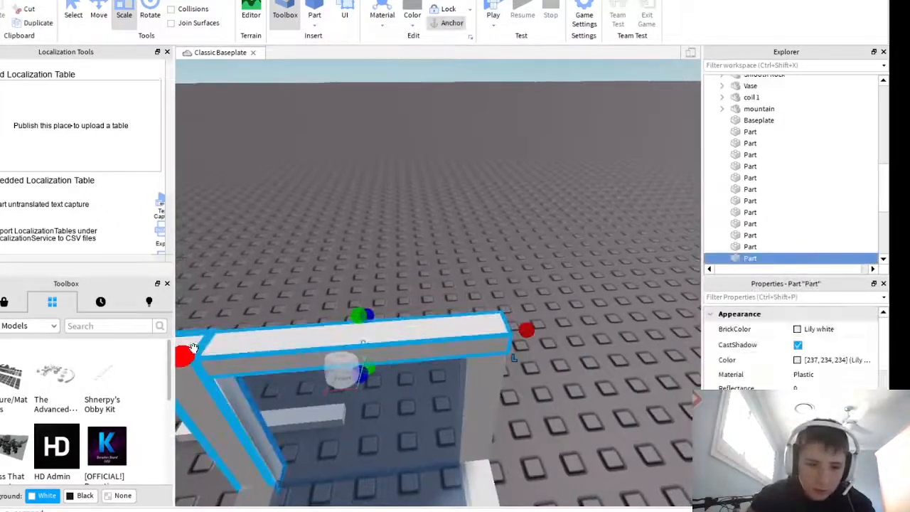
pyautogui.click(365, 268)
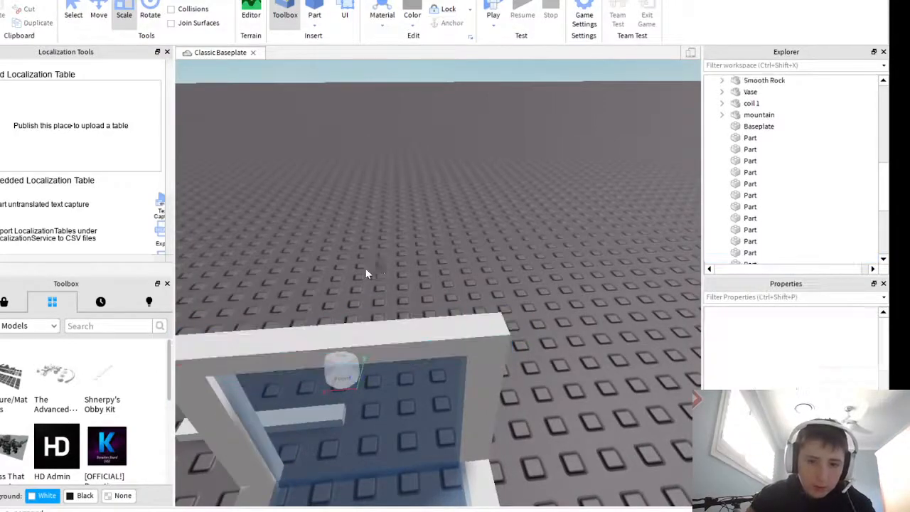
# Delete the Dummy model and cut the loose white strip floating behind the white-framed glass piece.
pyautogui.moveTo(366, 268); pyautogui.dragTo(463, 347, button='right')
pyautogui.click(505, 329)
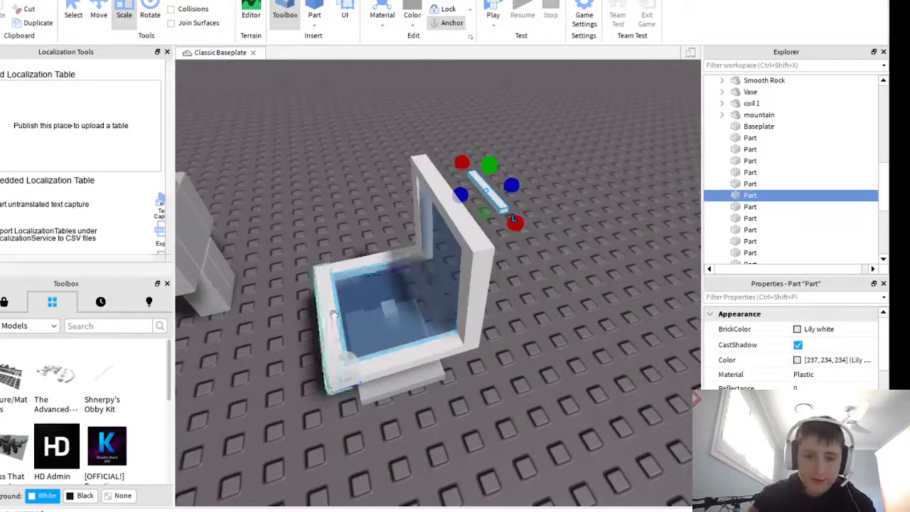
pyautogui.moveTo(389, 344); pyautogui.dragTo(388, 352, button='right')
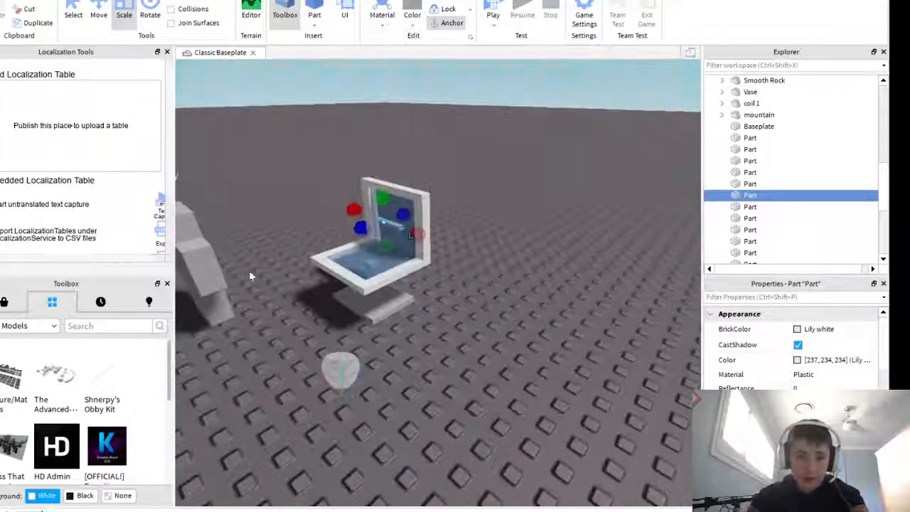
pyautogui.click(197, 271)
pyautogui.moveTo(428, 275); pyautogui.dragTo(456, 260, button='right')
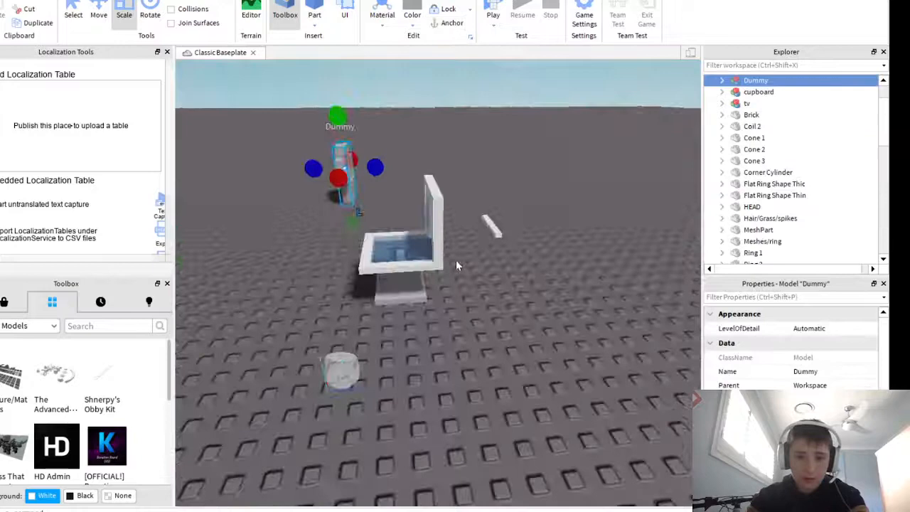
pyautogui.rightClick(497, 233)
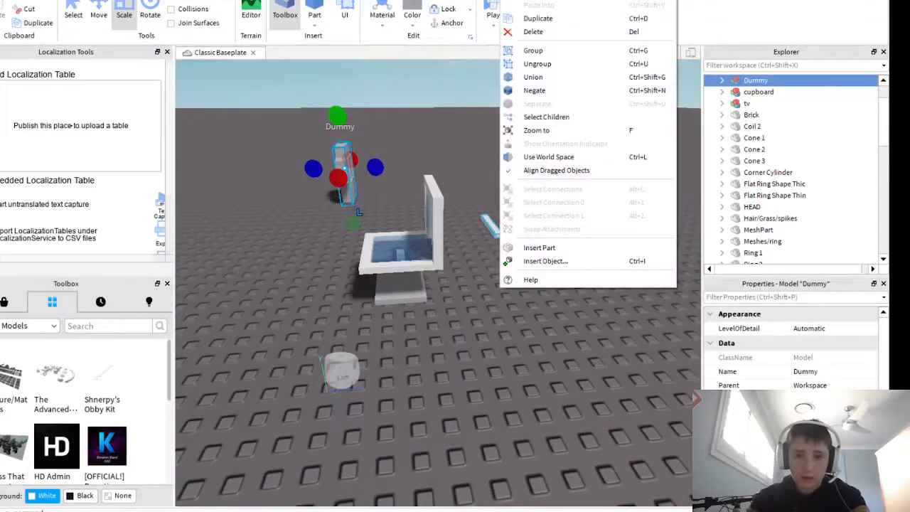
pyautogui.click(533, 32)
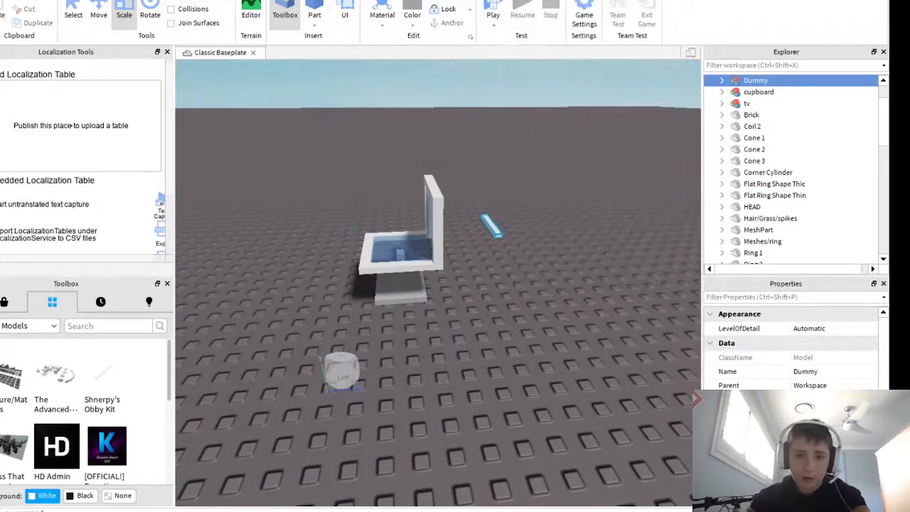
pyautogui.rightClick(501, 232)
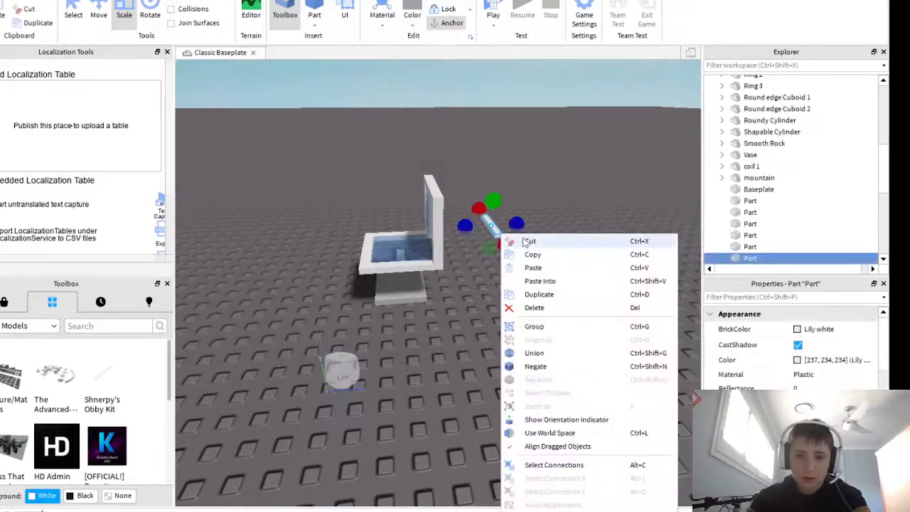
pyautogui.click(528, 242)
# Group all parts of the white-framed glass piece into one model, shift it slightly across the baseplate, and name it chair.
pyautogui.moveTo(356, 181); pyautogui.dragTo(580, 350)
pyautogui.hotkey('ctrl', 'g')
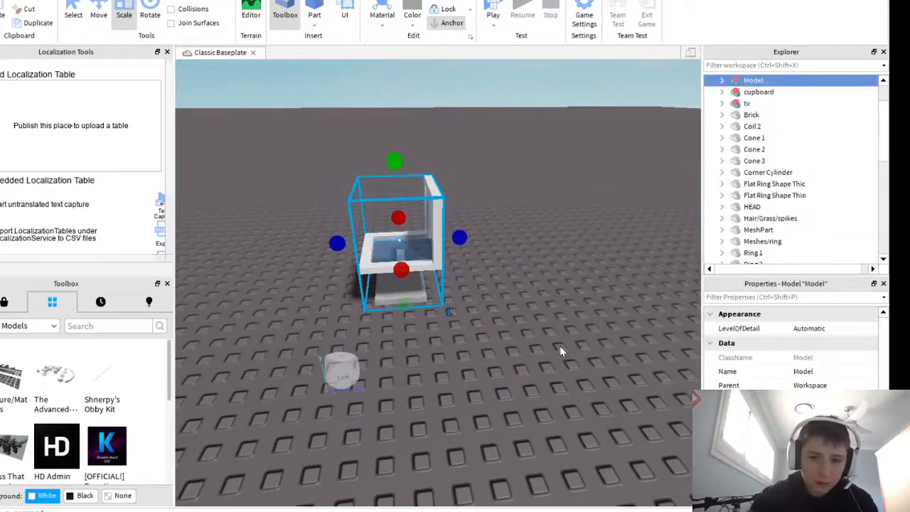
pyautogui.click(502, 313)
pyautogui.moveTo(401, 254); pyautogui.dragTo(489, 236)
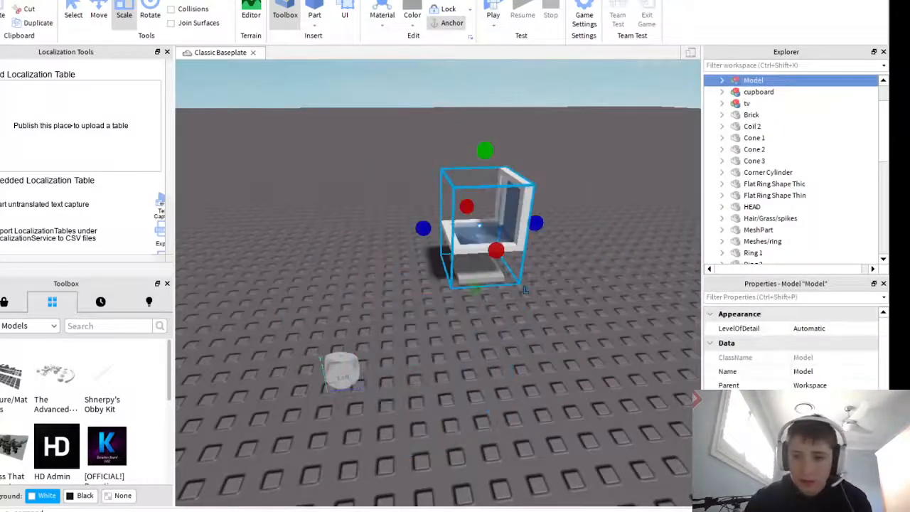
pyautogui.click(828, 368)
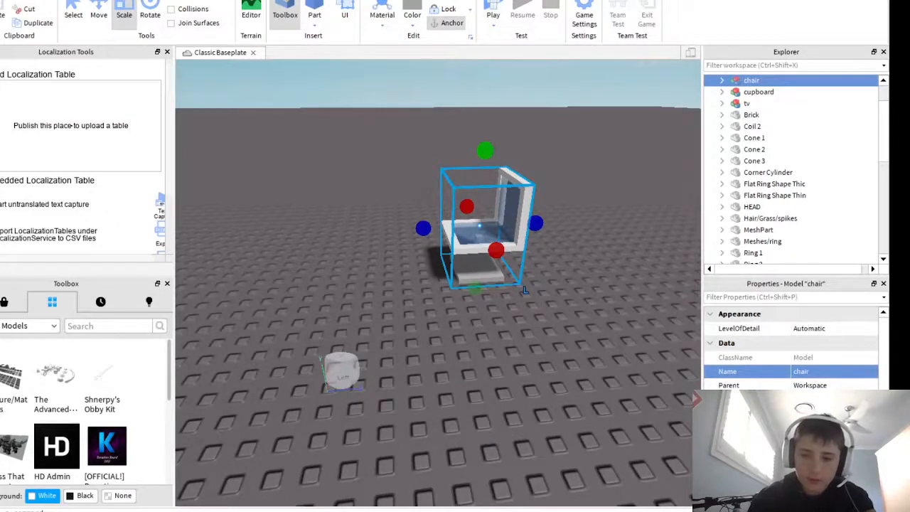
# Move the chair model across the baseplate to stand beside the cupboard, on the side away from the tv.
pyautogui.click(478, 382)
pyautogui.click(498, 242)
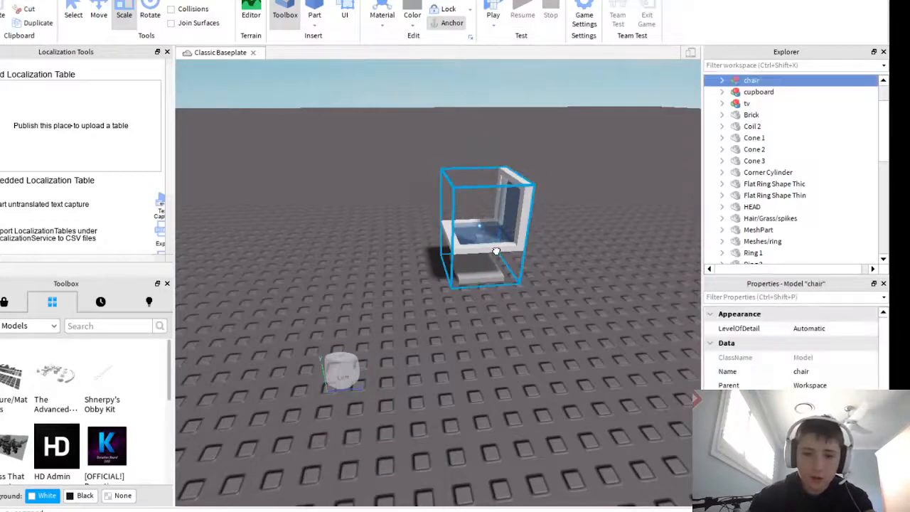
pyautogui.moveTo(496, 251); pyautogui.dragTo(352, 259)
pyautogui.moveTo(496, 251); pyautogui.dragTo(352, 258, button='right')
pyautogui.moveTo(352, 258); pyautogui.dragTo(351, 258)
pyautogui.moveTo(351, 258); pyautogui.dragTo(352, 259, button='right')
pyautogui.moveTo(351, 258); pyautogui.dragTo(334, 247)
pyautogui.moveTo(325, 253); pyautogui.dragTo(334, 247, button='right')
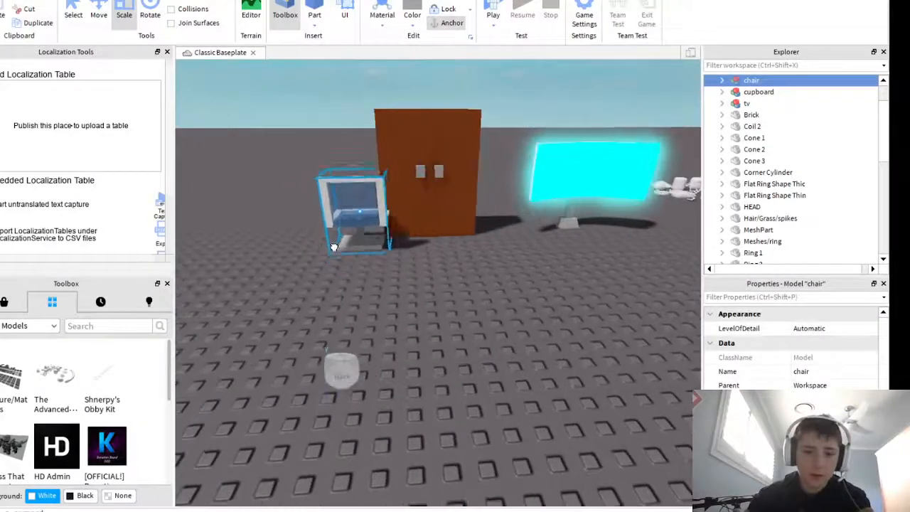
pyautogui.moveTo(334, 247); pyautogui.dragTo(291, 238)
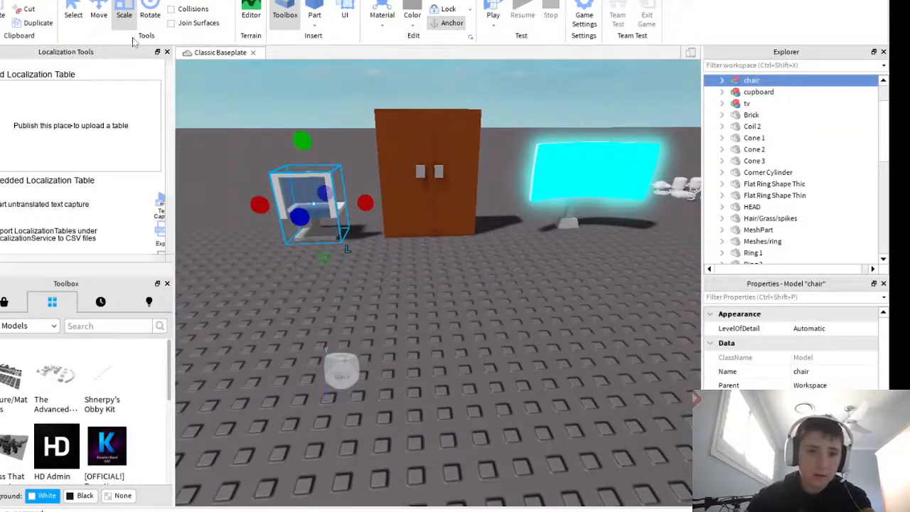
# Rotate the chair about its vertical axis so its seat faces the same way as the cupboard doors.
pyautogui.click(146, 13)
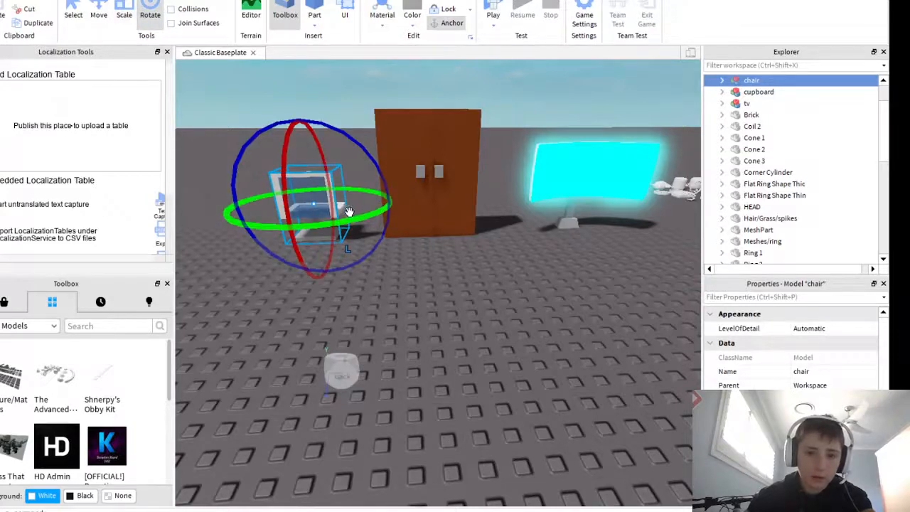
pyautogui.moveTo(347, 213); pyautogui.dragTo(203, 176)
pyautogui.click(492, 351)
# Look over the row of finished furniture from the front, from the chair past the cupboard to the tv.
pyautogui.moveTo(492, 351); pyautogui.dragTo(492, 356, button='right')
pyautogui.press('w')
pyautogui.press('s')
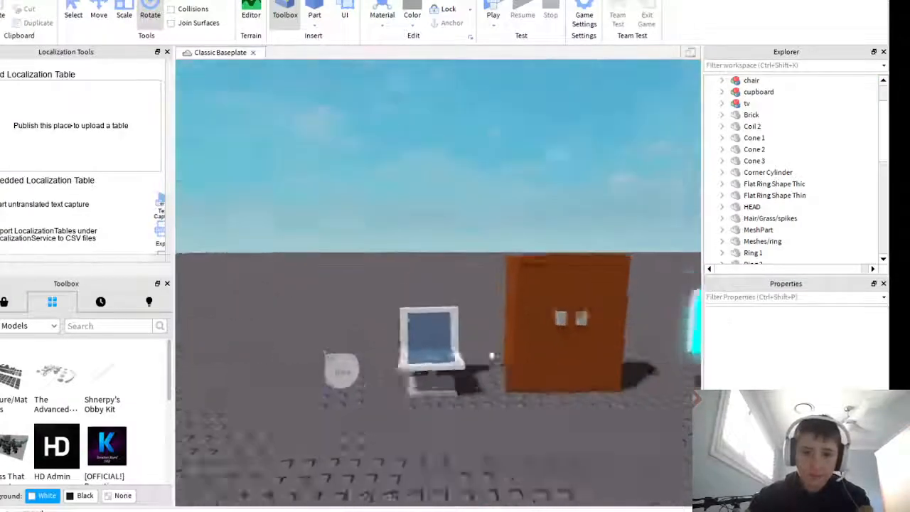
pyautogui.press('d')
pyautogui.press('s')
pyautogui.press('a')
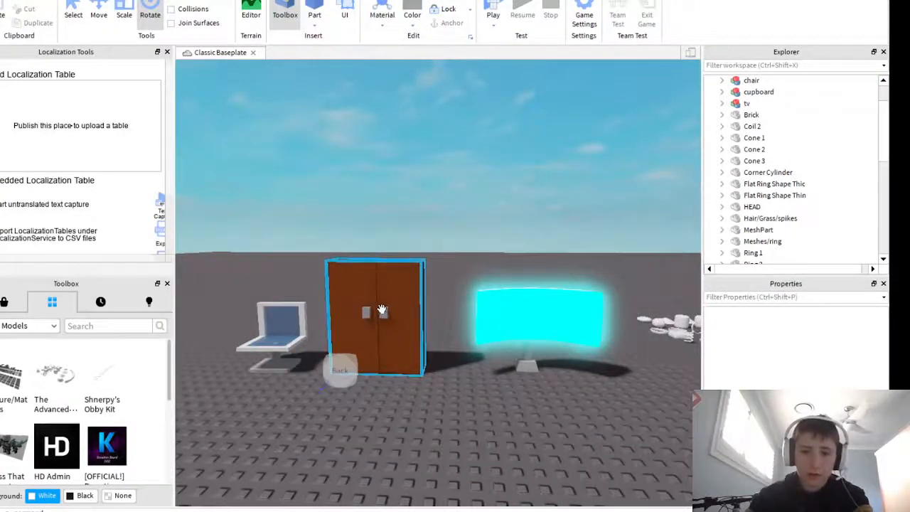
pyautogui.press('d')
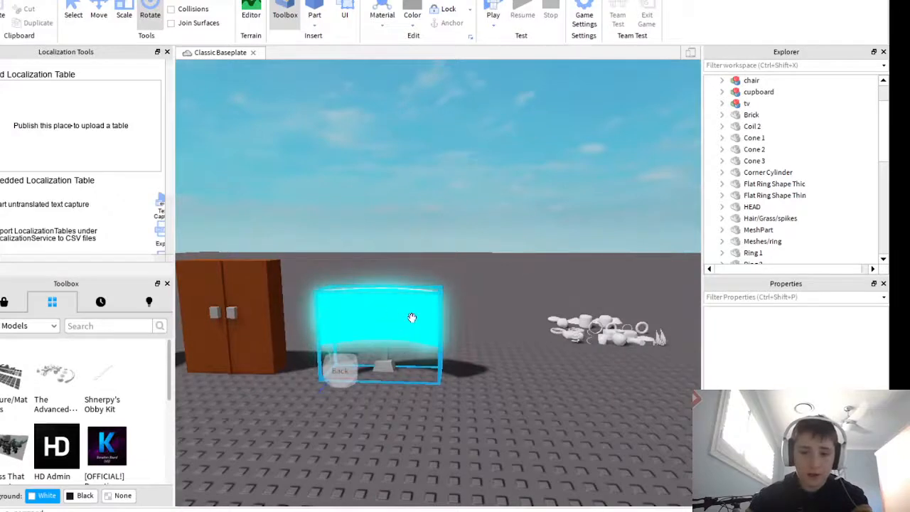